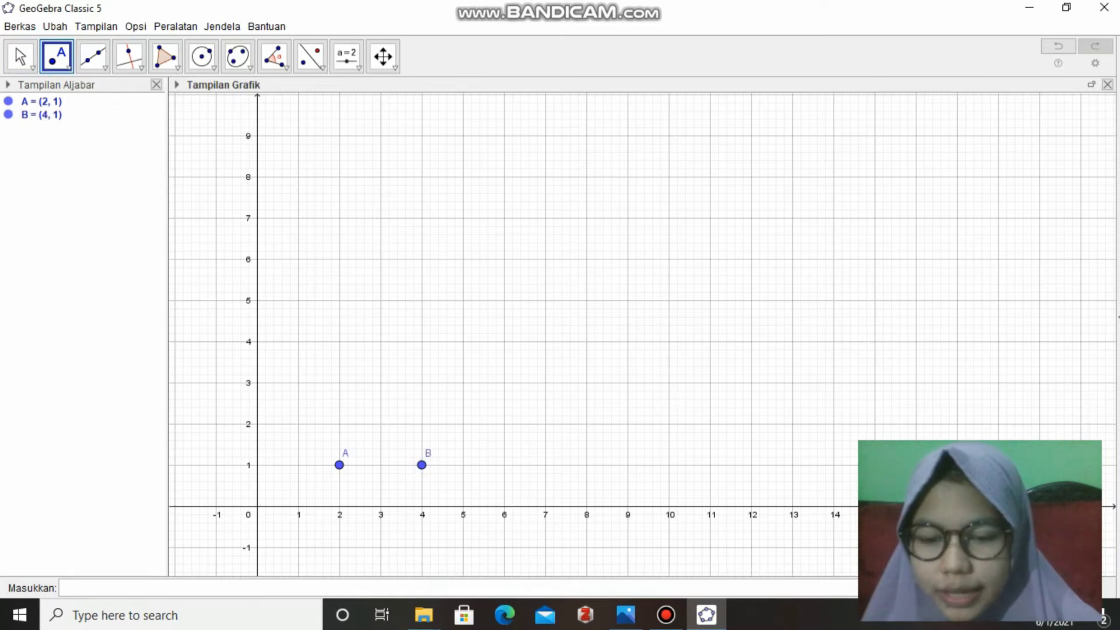
# Place point C at (3, 3) and draw the triangle ABC as a polygon through the three points
pyautogui.click(380, 382)
pyautogui.click(178, 67)
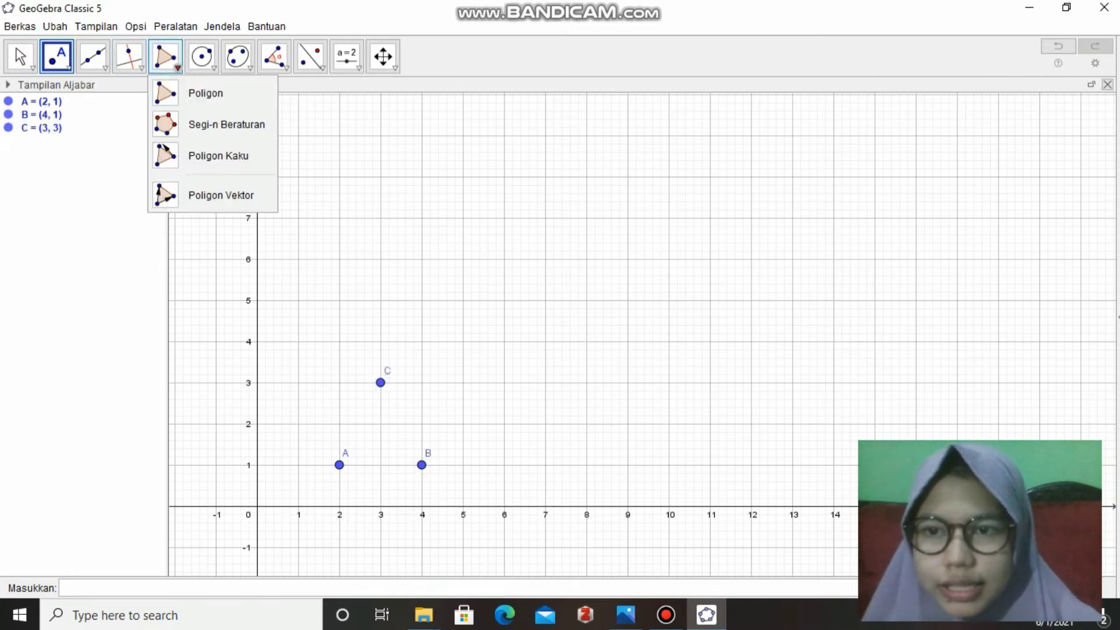
pyautogui.click(205, 93)
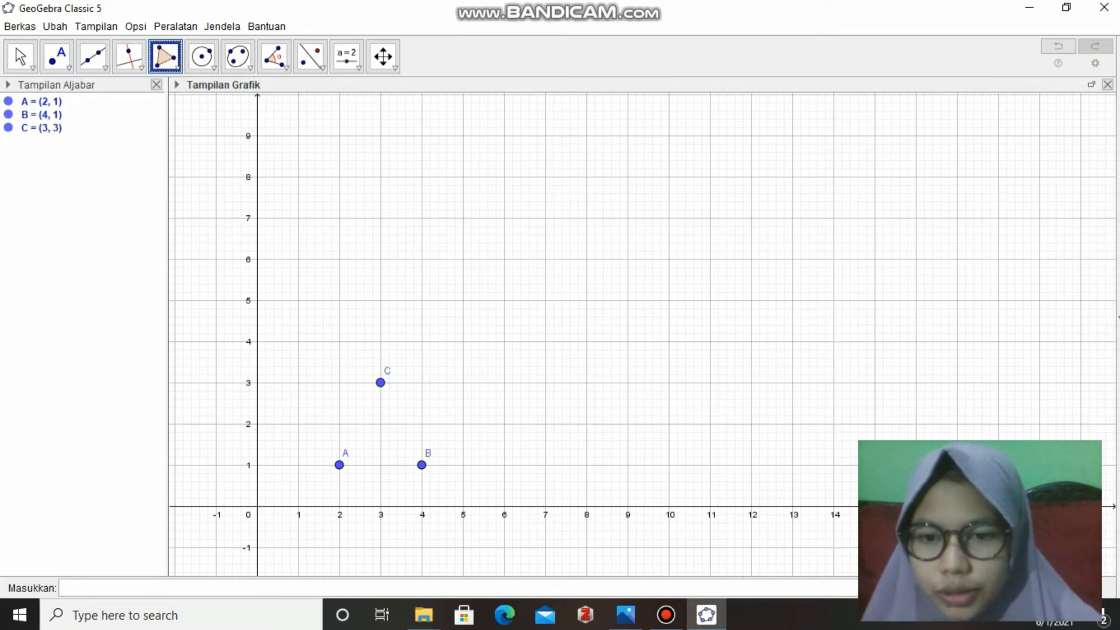
pyautogui.click(339, 465)
pyautogui.click(422, 465)
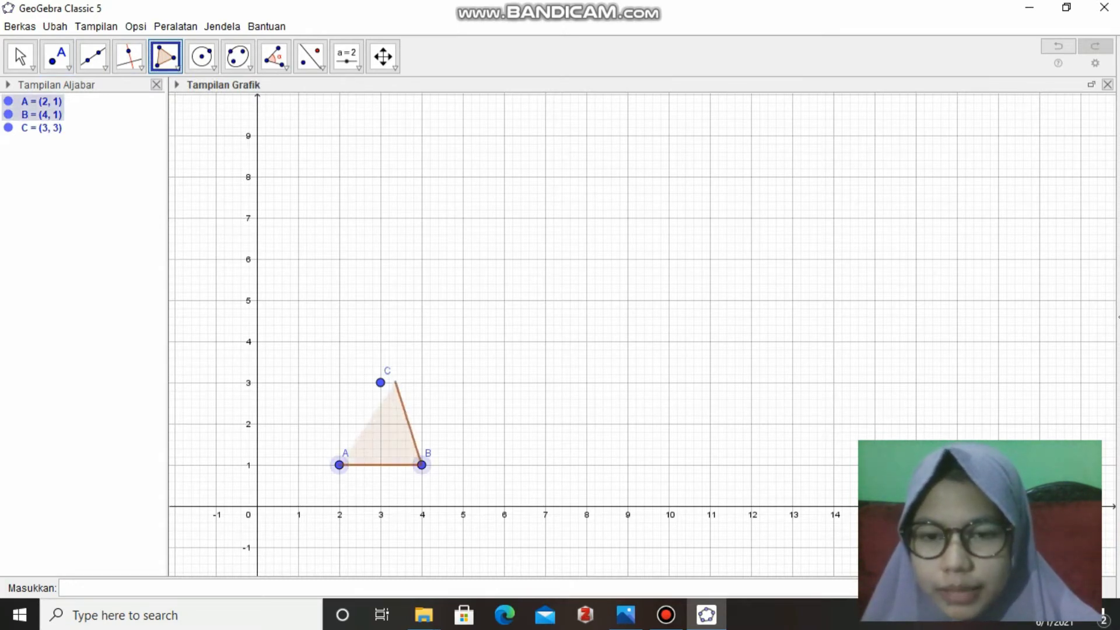
pyautogui.click(380, 383)
pyautogui.click(339, 465)
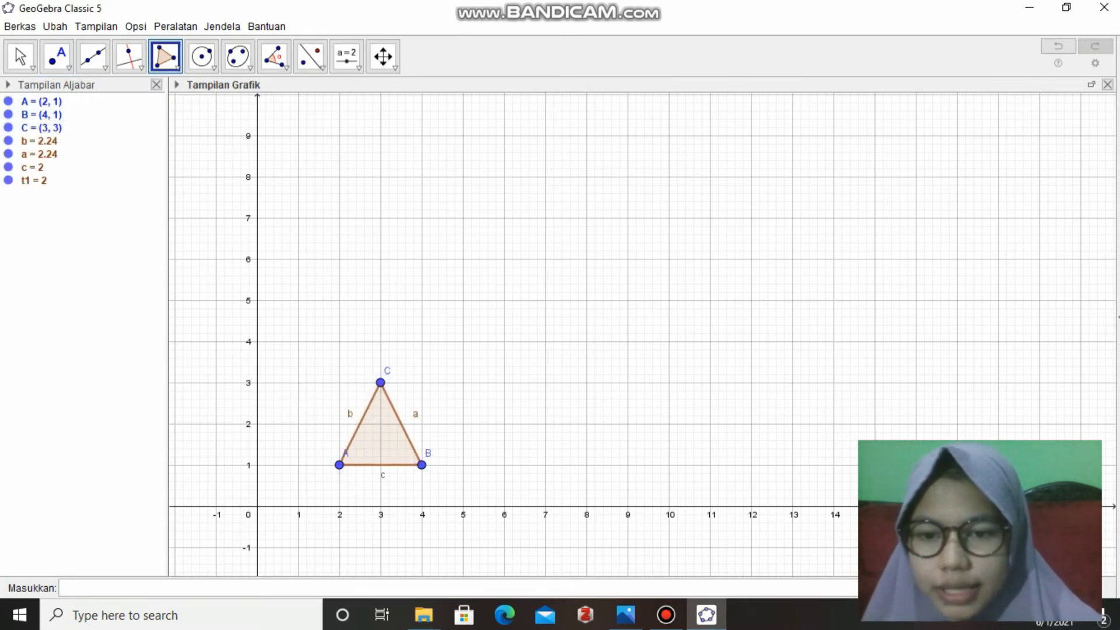
# Hide the labels of the triangle's sides a, b and c, and move point A's label outside the triangle
pyautogui.click(20, 56)
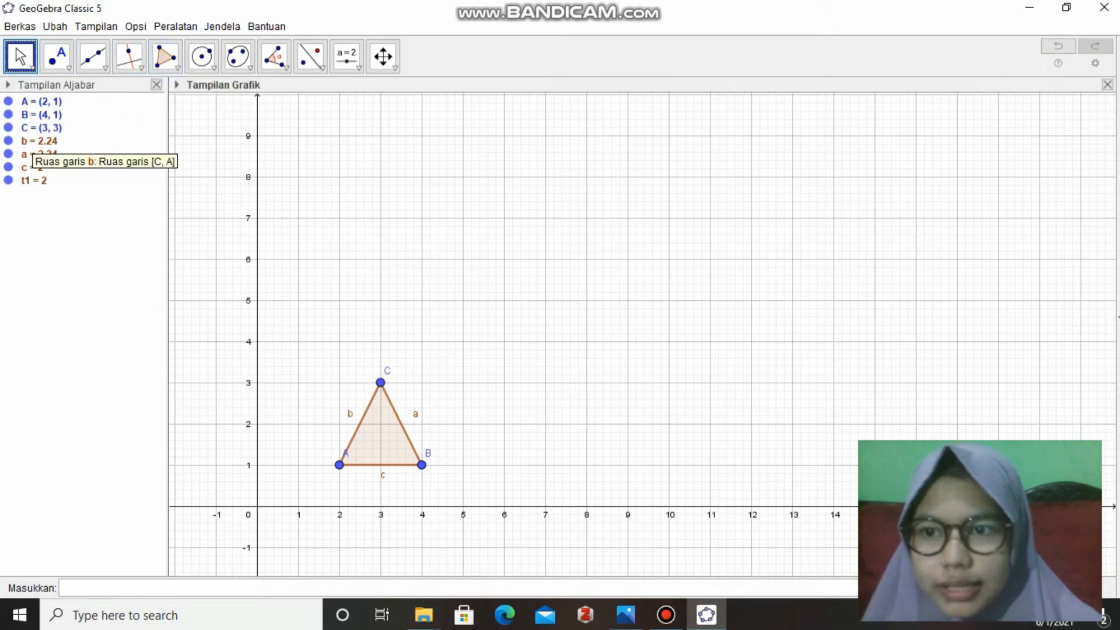
pyautogui.rightClick(31, 141)
pyautogui.click(382, 433)
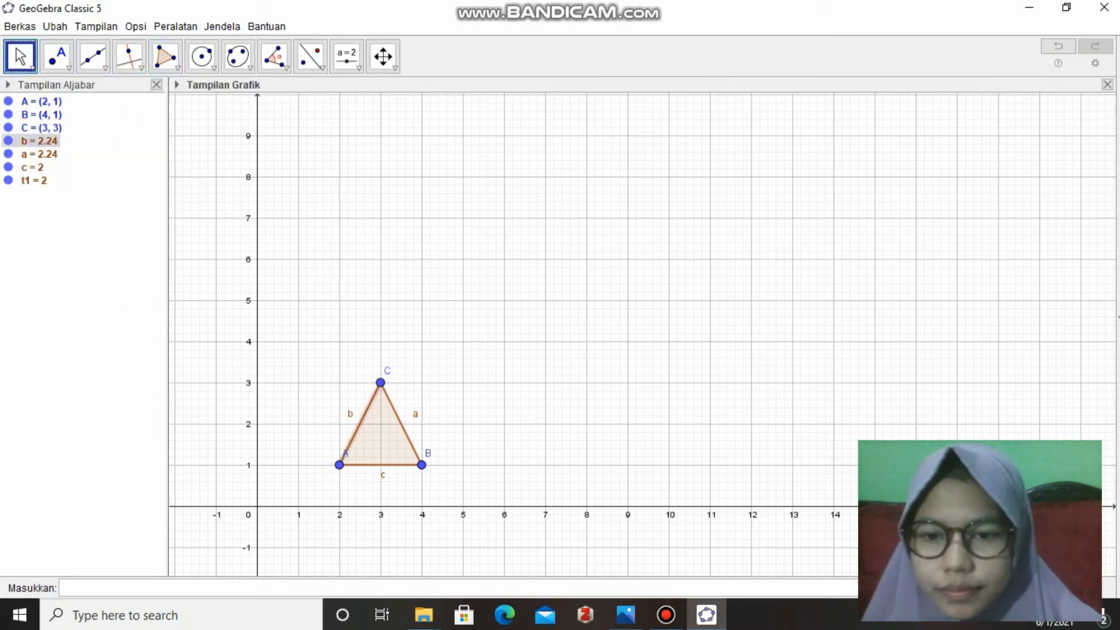
pyautogui.rightClick(382, 433)
pyautogui.press('Escape')
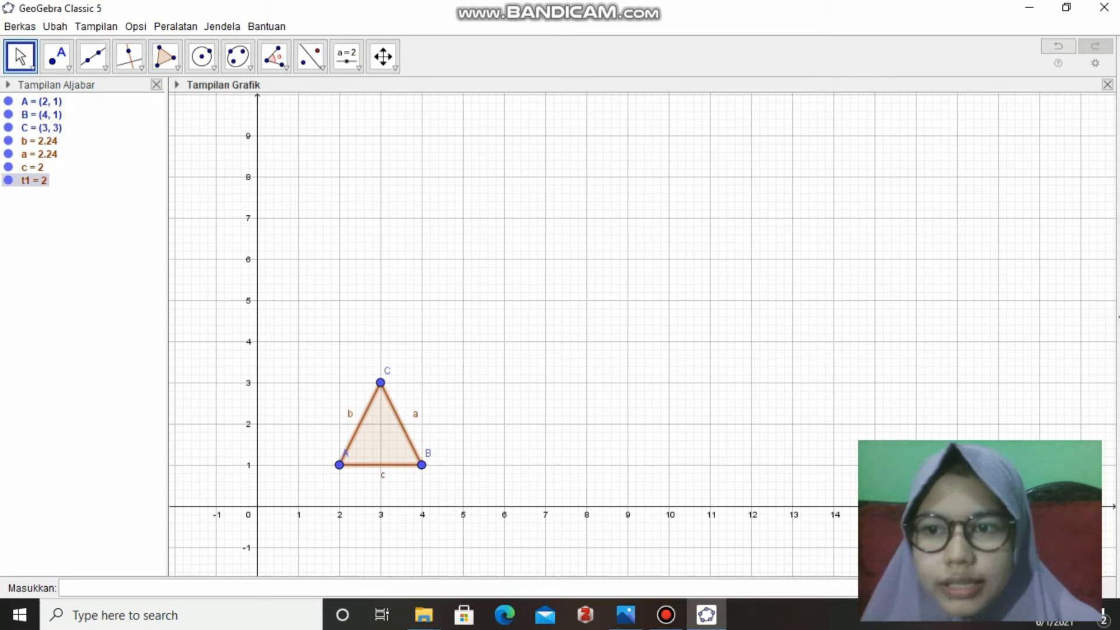
pyautogui.rightClick(35, 154)
pyautogui.click(88, 204)
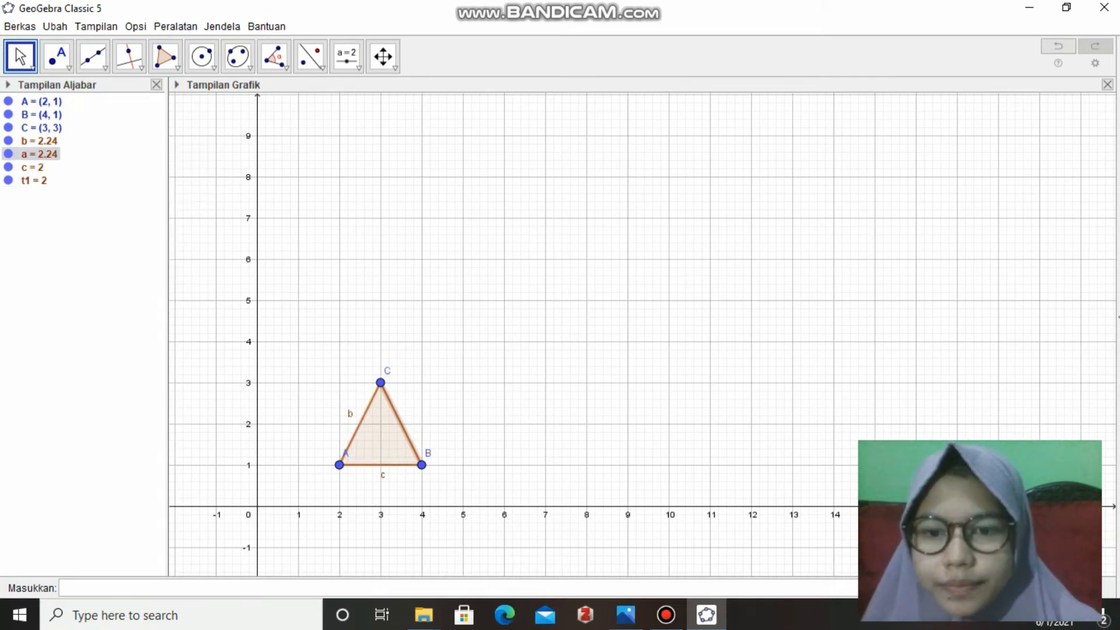
pyautogui.rightClick(40, 141)
pyautogui.press('Escape')
pyautogui.rightClick(39, 167)
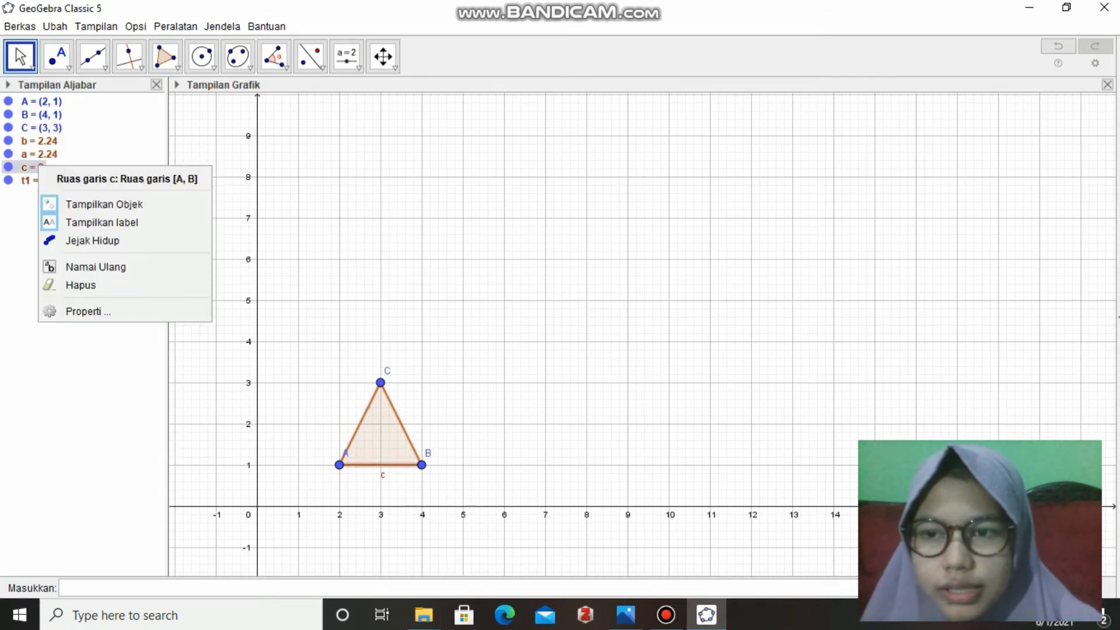
pyautogui.click(87, 222)
pyautogui.moveTo(345, 453); pyautogui.dragTo(331, 462)
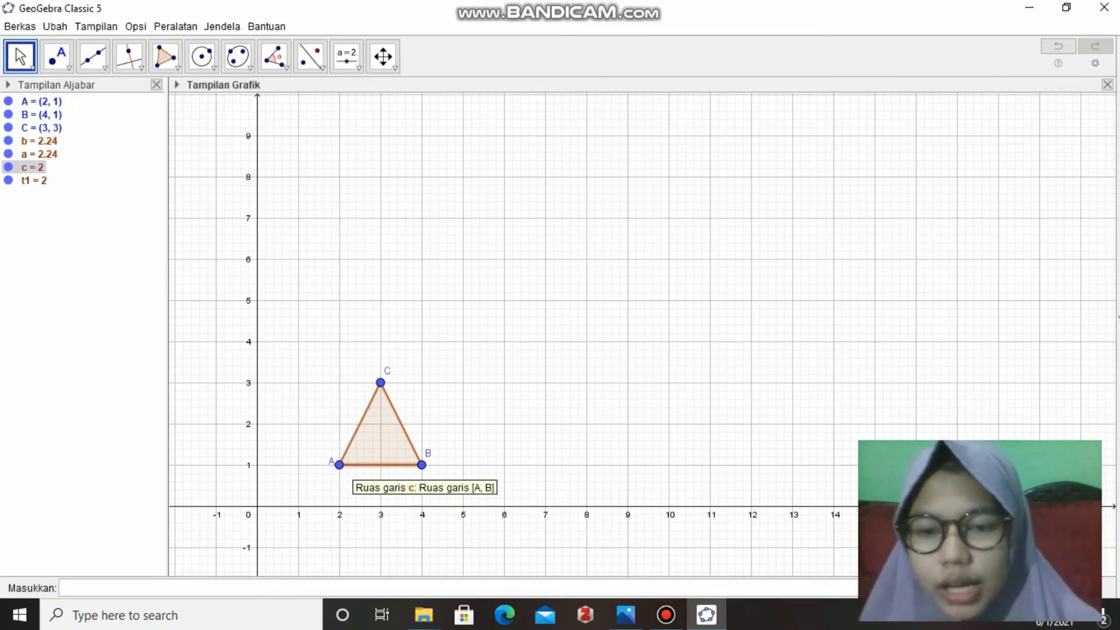
# Recolor triangle ABC light blue and set its opacity to 25
pyautogui.rightClick(377, 432)
pyautogui.click(425, 573)
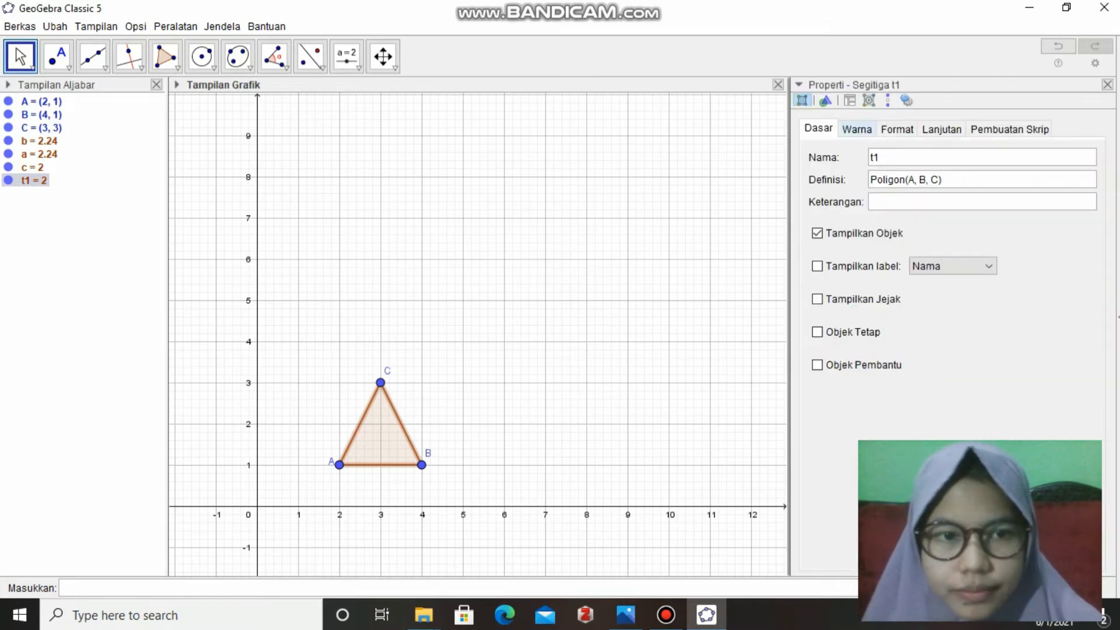
pyautogui.click(855, 128)
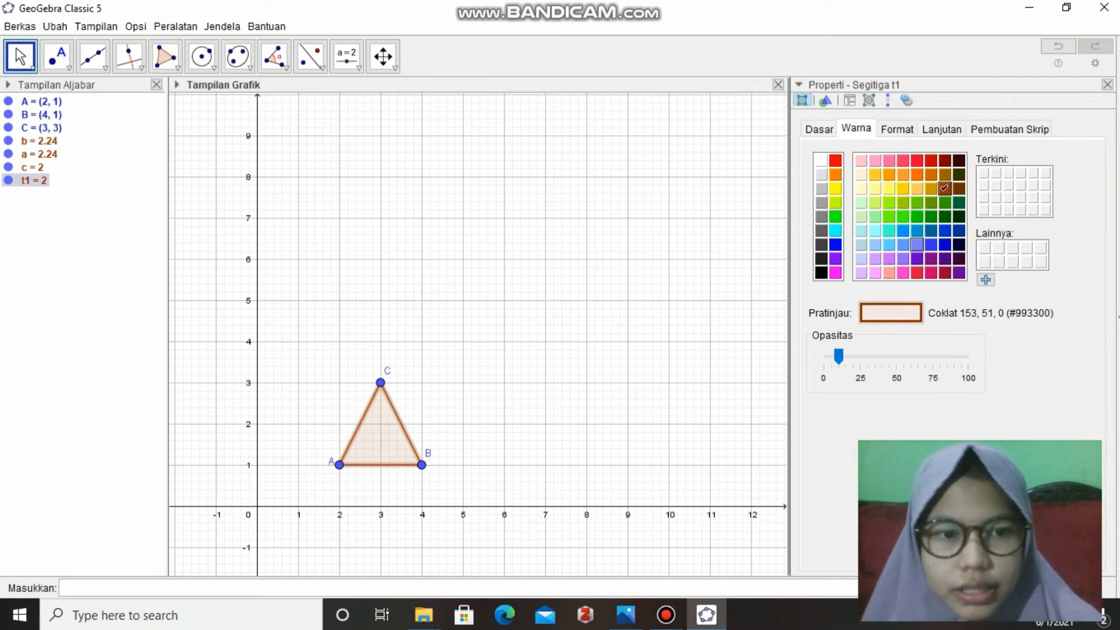
pyautogui.click(917, 245)
pyautogui.click(917, 230)
pyautogui.moveTo(838, 355); pyautogui.dragTo(861, 356)
pyautogui.click(1107, 84)
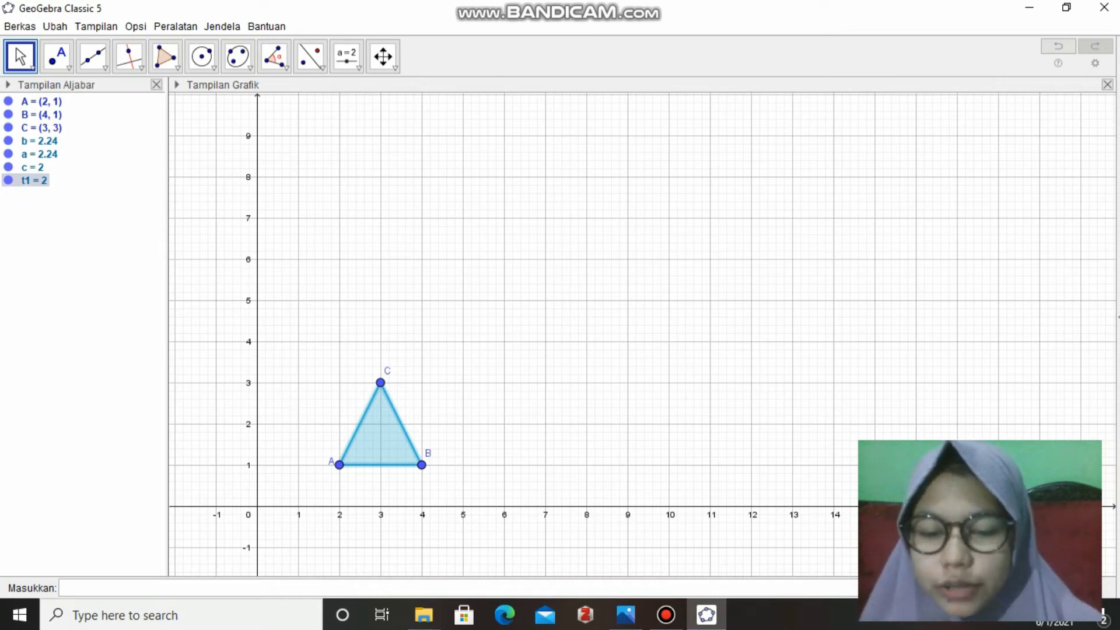
# Draw a vector from (7, 2) to (6, 6) and shift its label u just off the line
pyautogui.click(92, 56)
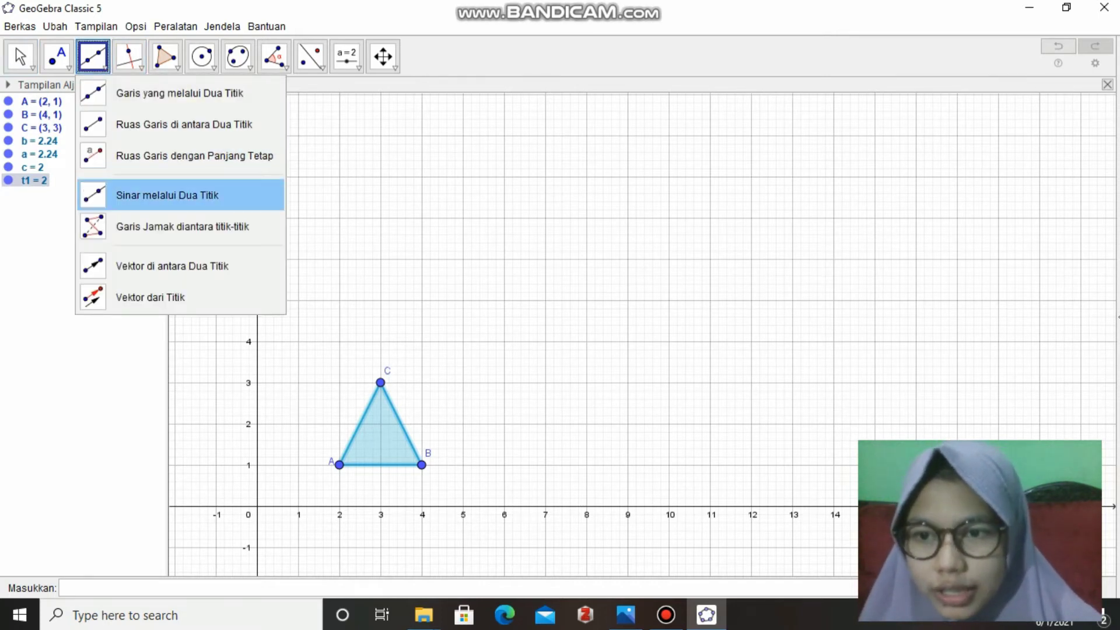
pyautogui.click(172, 265)
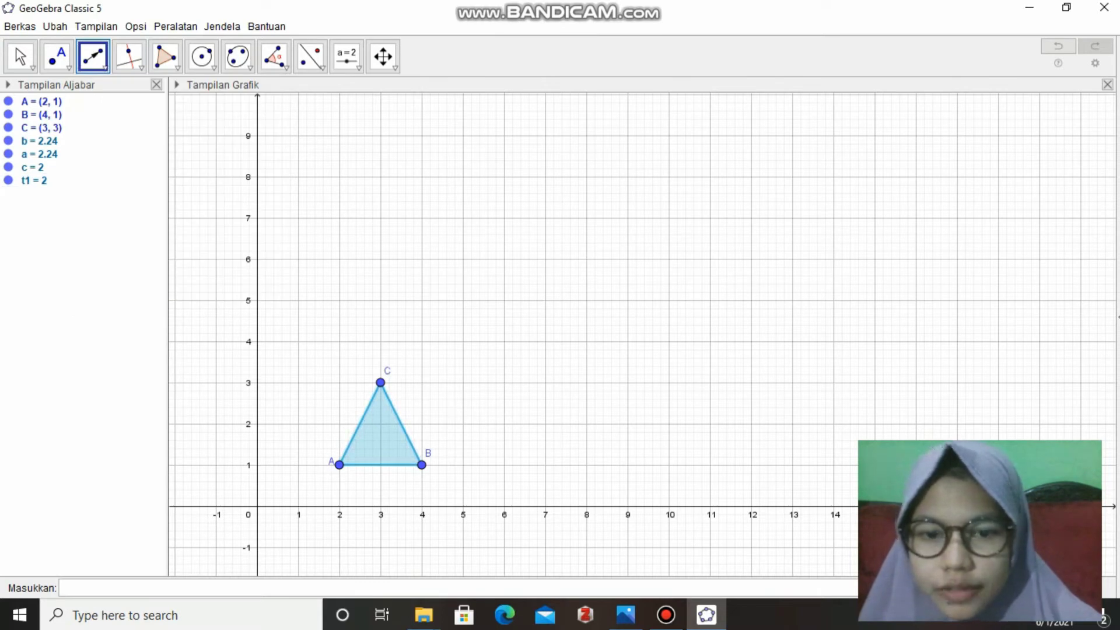
pyautogui.click(545, 423)
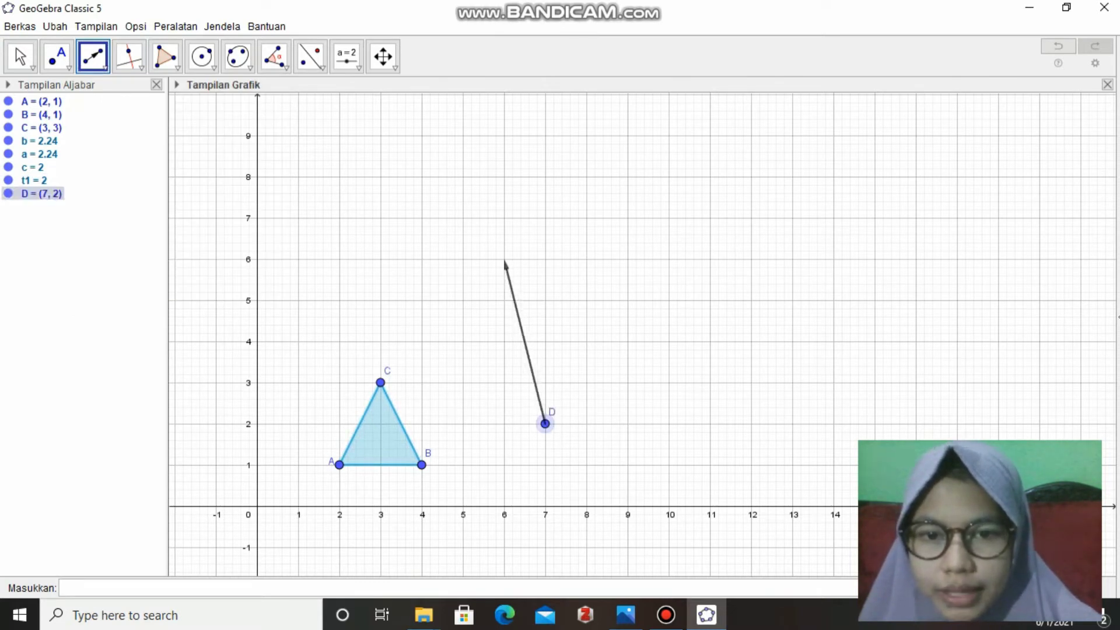
pyautogui.click(504, 259)
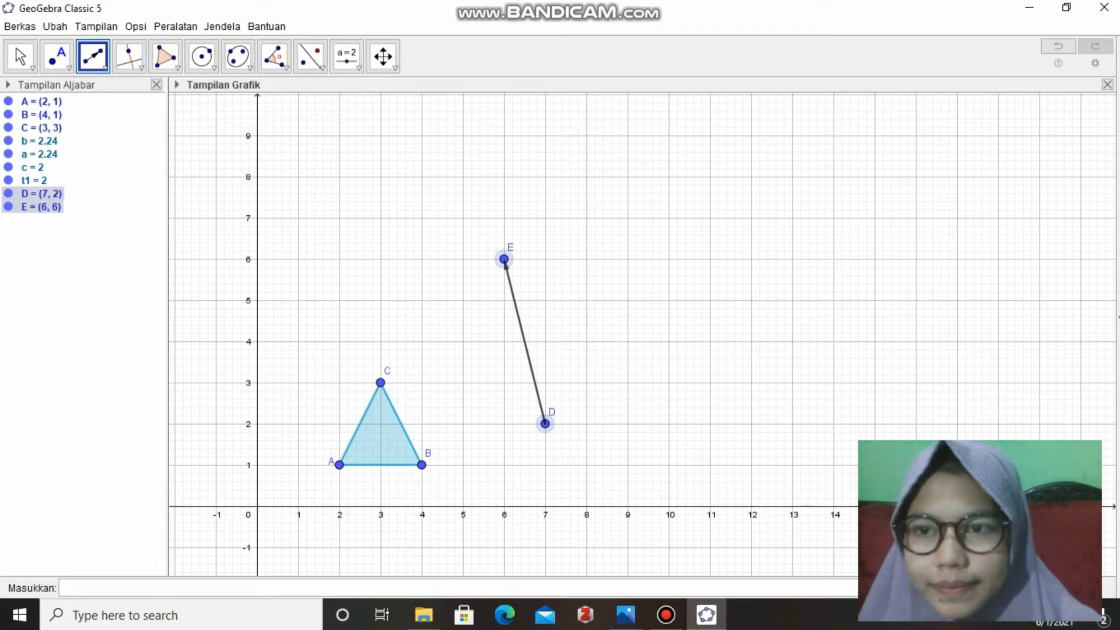
pyautogui.click(506, 262)
pyautogui.press('Escape')
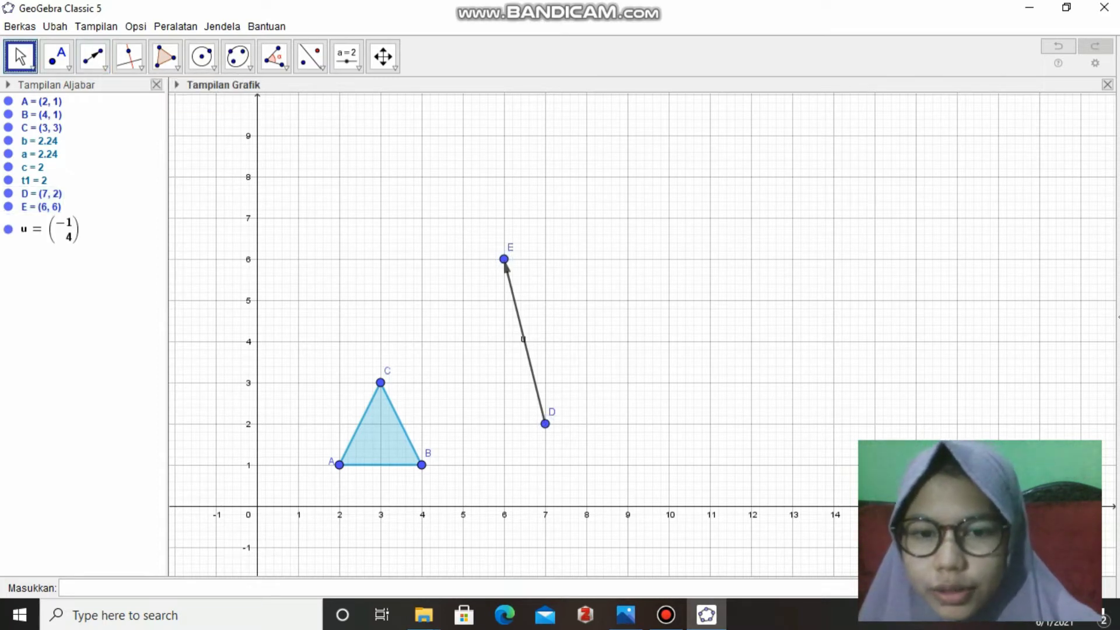
pyautogui.moveTo(523, 339); pyautogui.dragTo(530, 346)
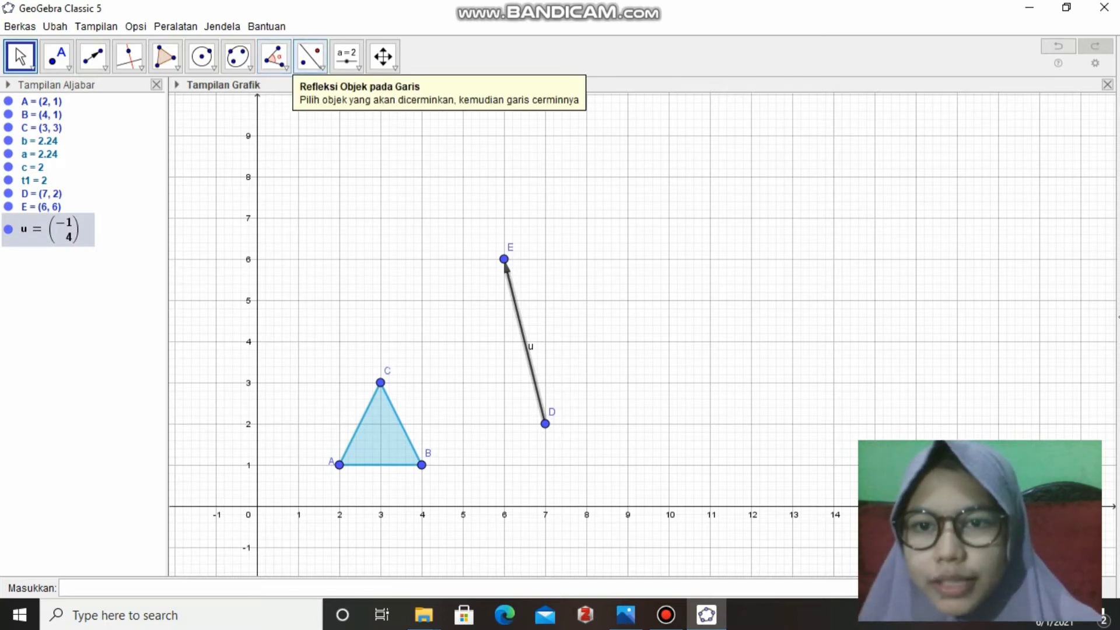
# Translate triangle ABC by vector u and move the label of A' outside the image triangle
pyautogui.click(321, 65)
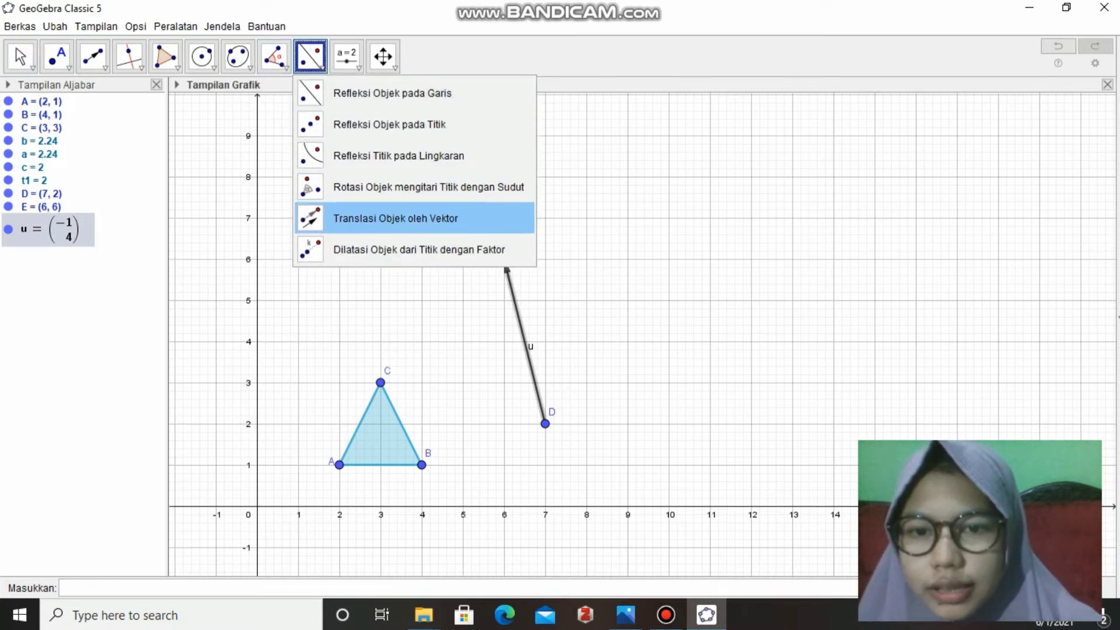
pyautogui.click(395, 218)
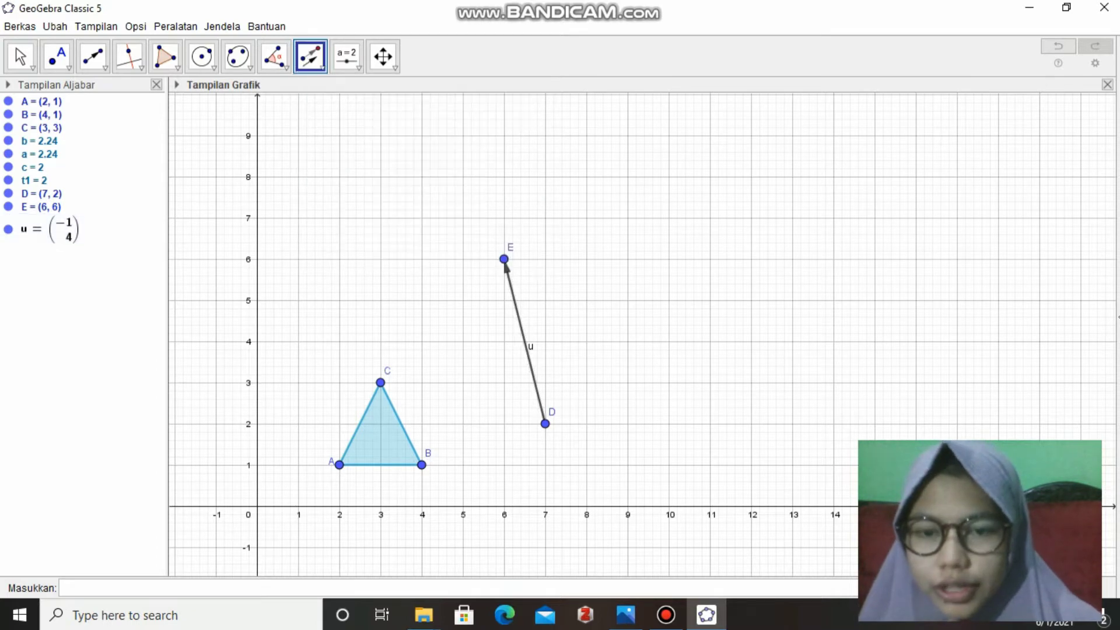
pyautogui.click(380, 437)
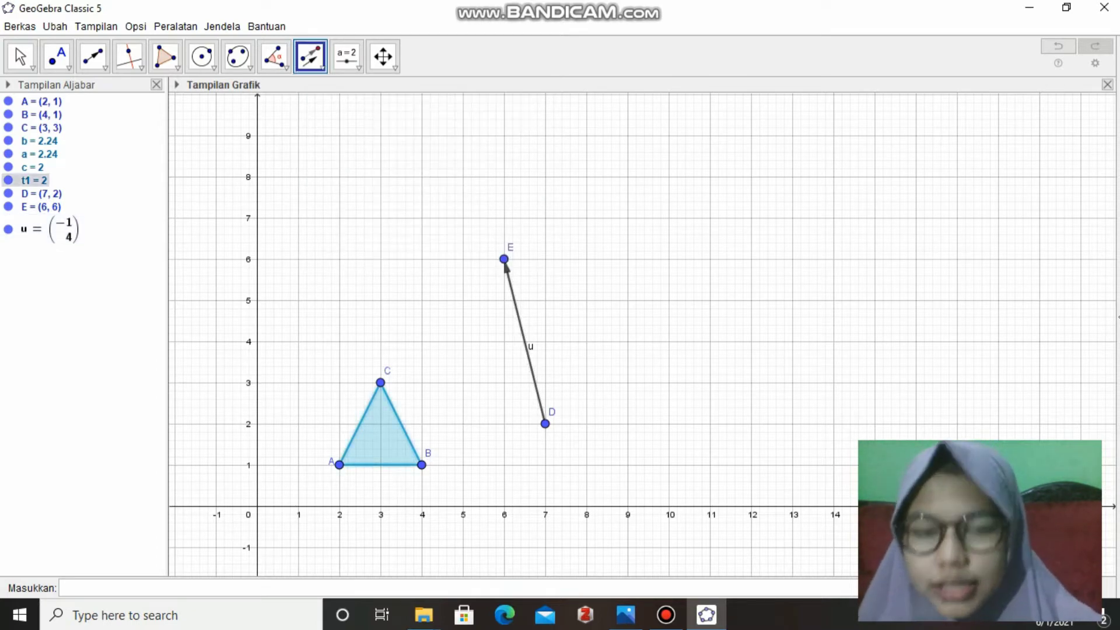
pyautogui.click(505, 266)
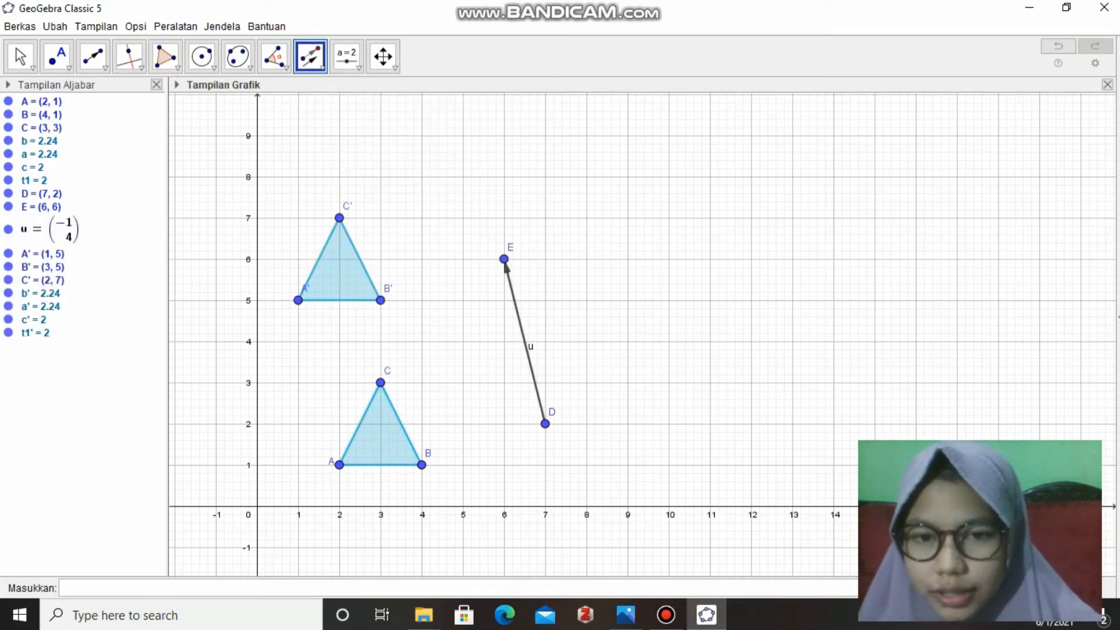
pyautogui.click(20, 55)
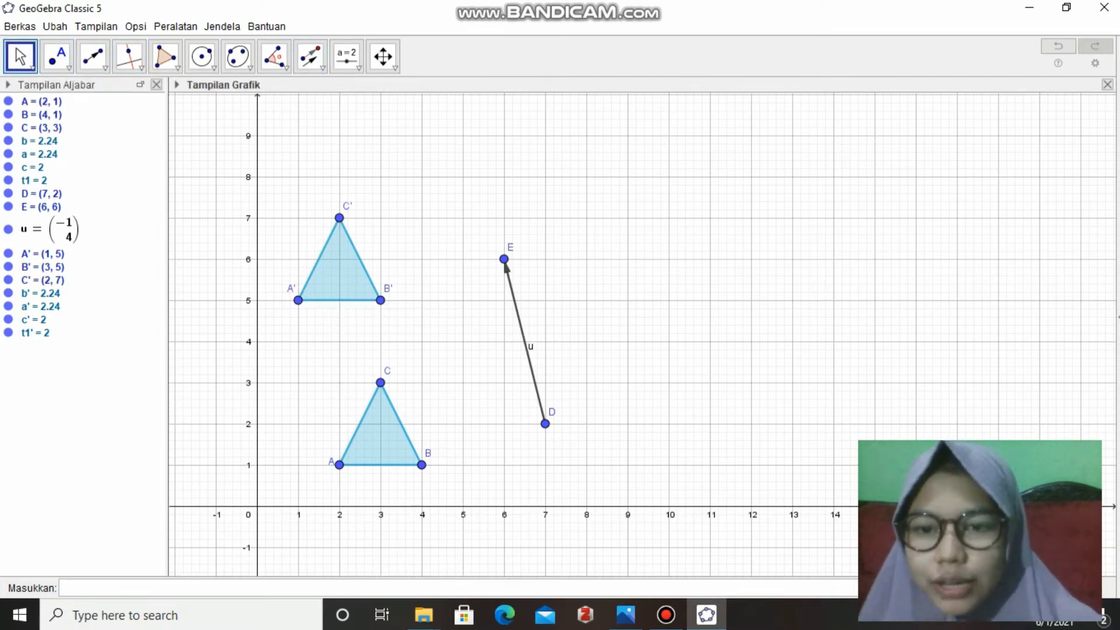
# Recolor the translated triangle A'B'C' orange
pyautogui.rightClick(319, 283)
pyautogui.click(364, 424)
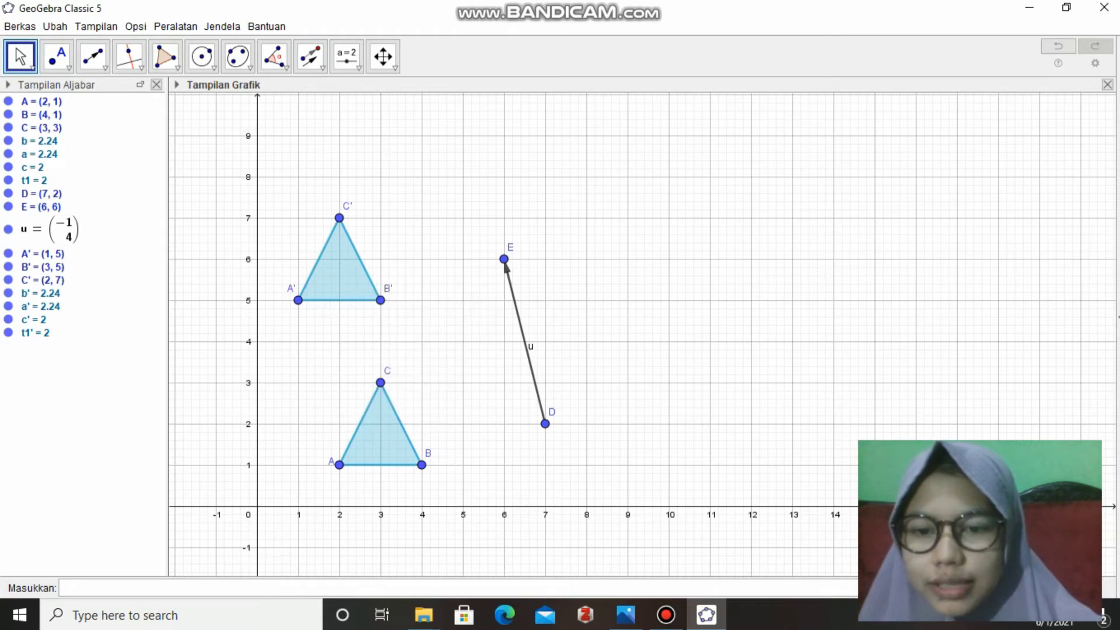
pyautogui.click(893, 174)
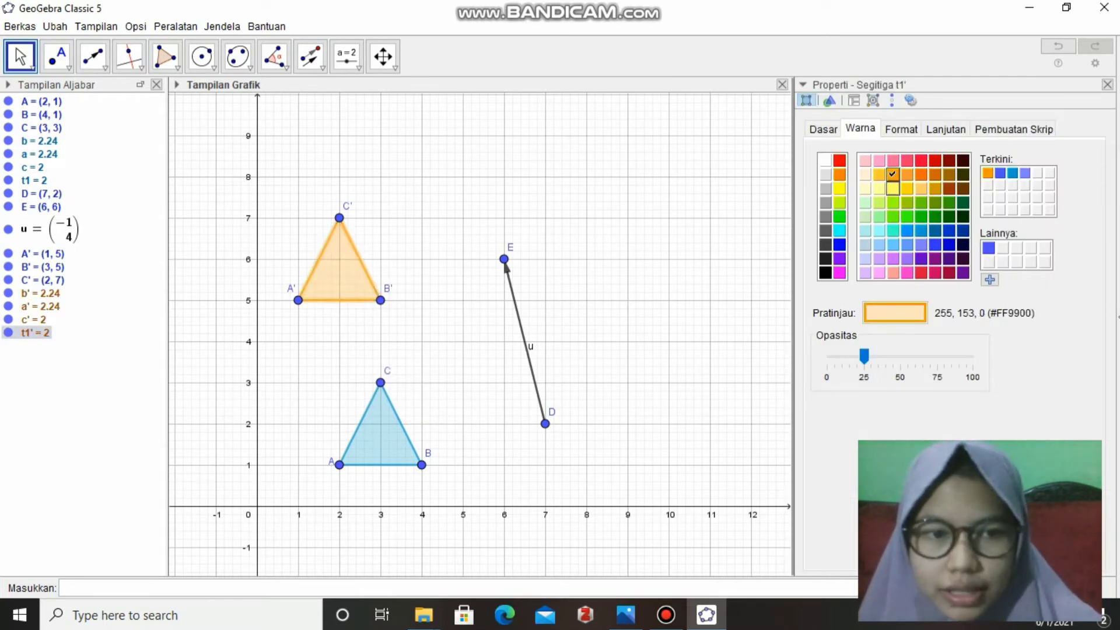
pyautogui.click(1107, 84)
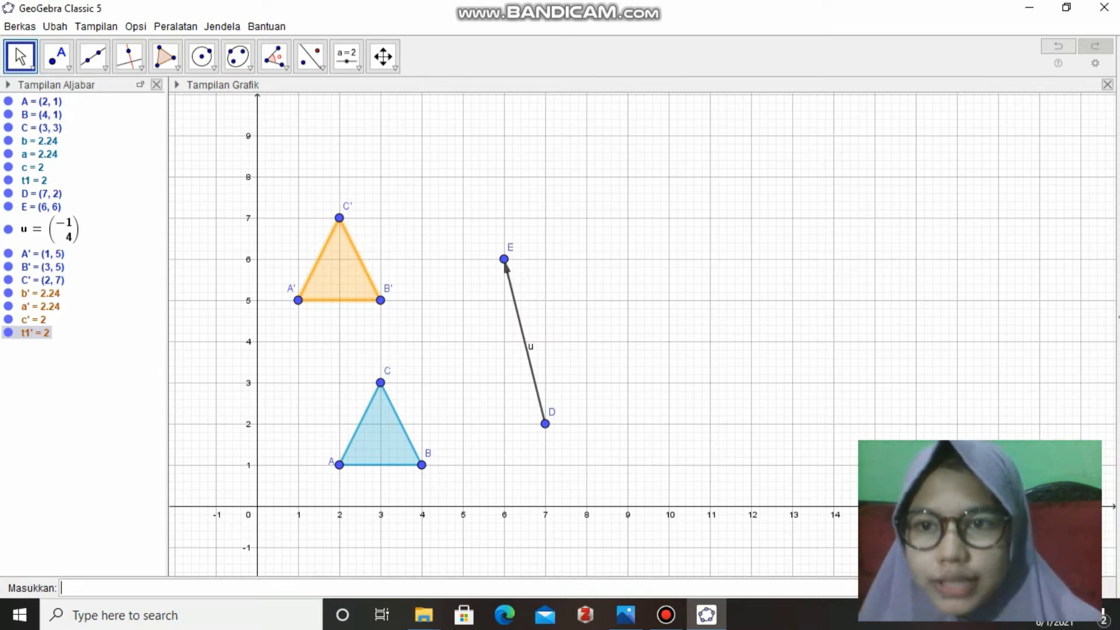
# Reflect the orange triangle across the x-axis and move the labels of C'' and A'' outside the reflected triangle
pyautogui.click(321, 66)
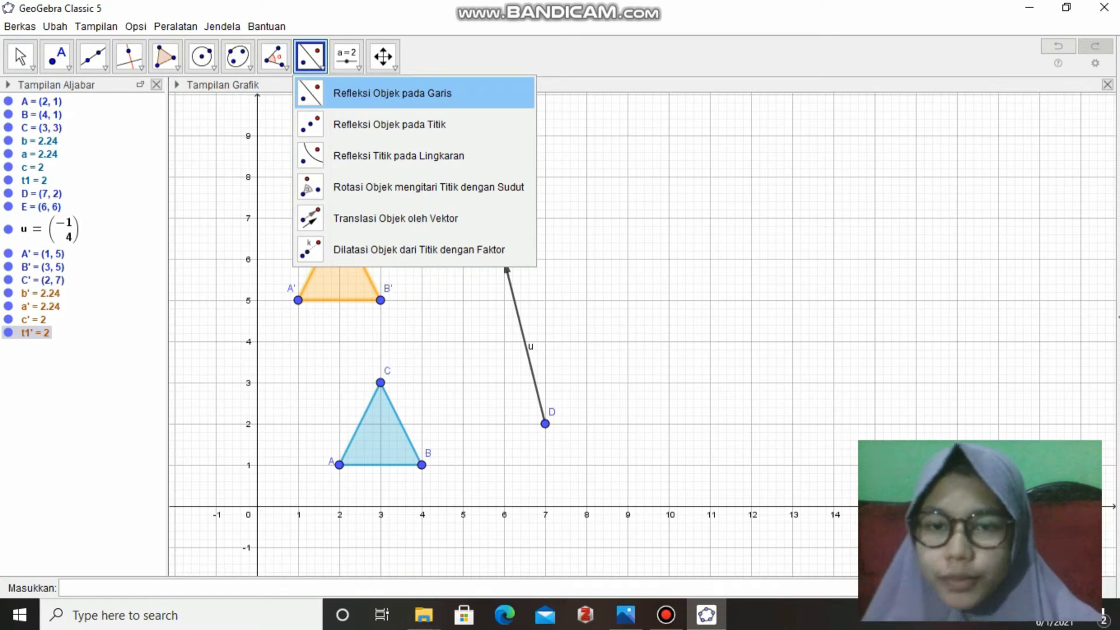
pyautogui.click(392, 93)
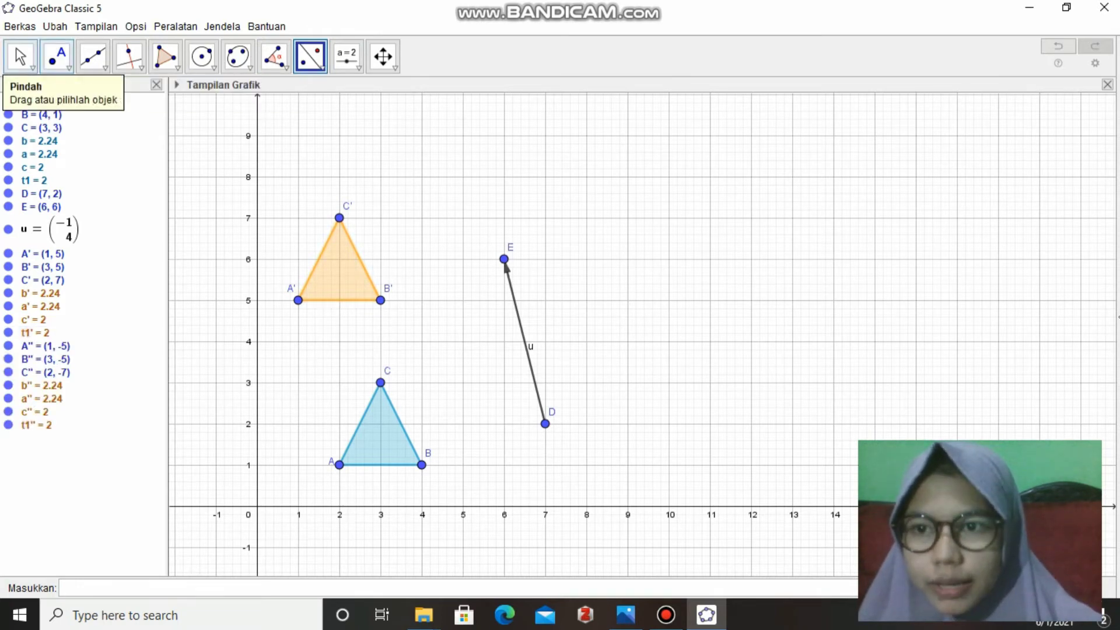
pyautogui.click(20, 56)
pyautogui.scroll(-2, 441, 343)
pyautogui.moveTo(441, 343); pyautogui.dragTo(441, 104)
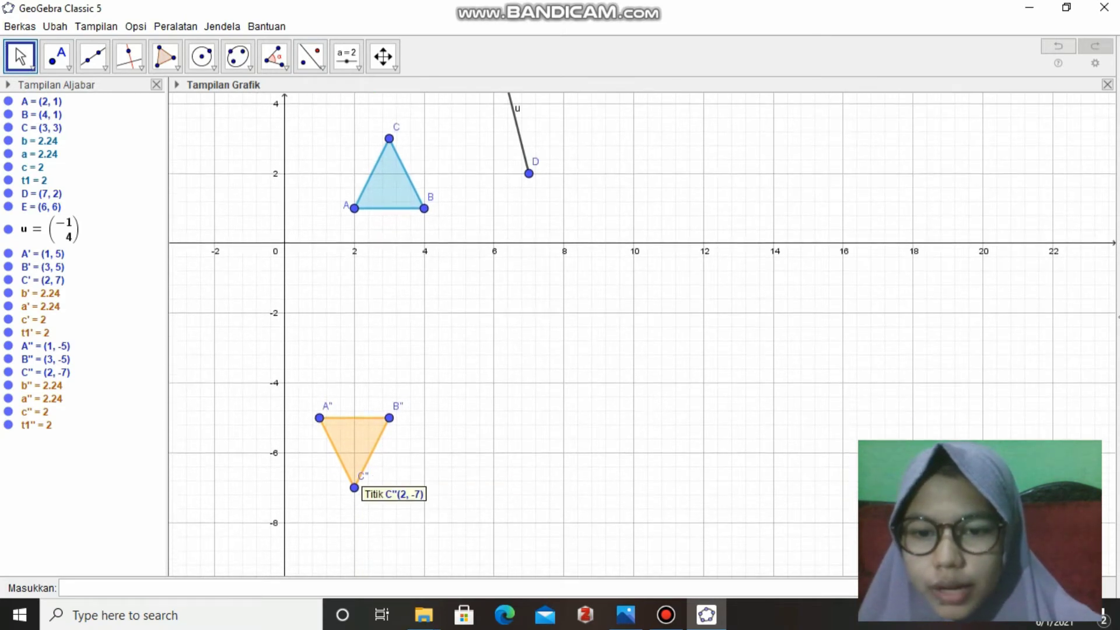
pyautogui.moveTo(362, 475); pyautogui.dragTo(363, 493)
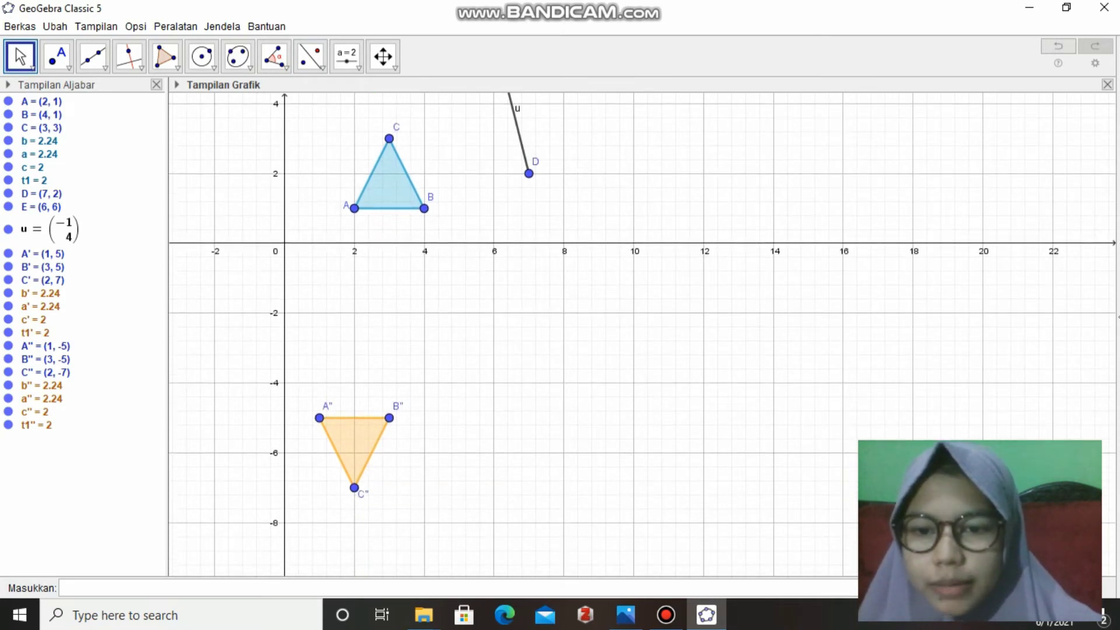
pyautogui.moveTo(328, 405); pyautogui.dragTo(312, 408)
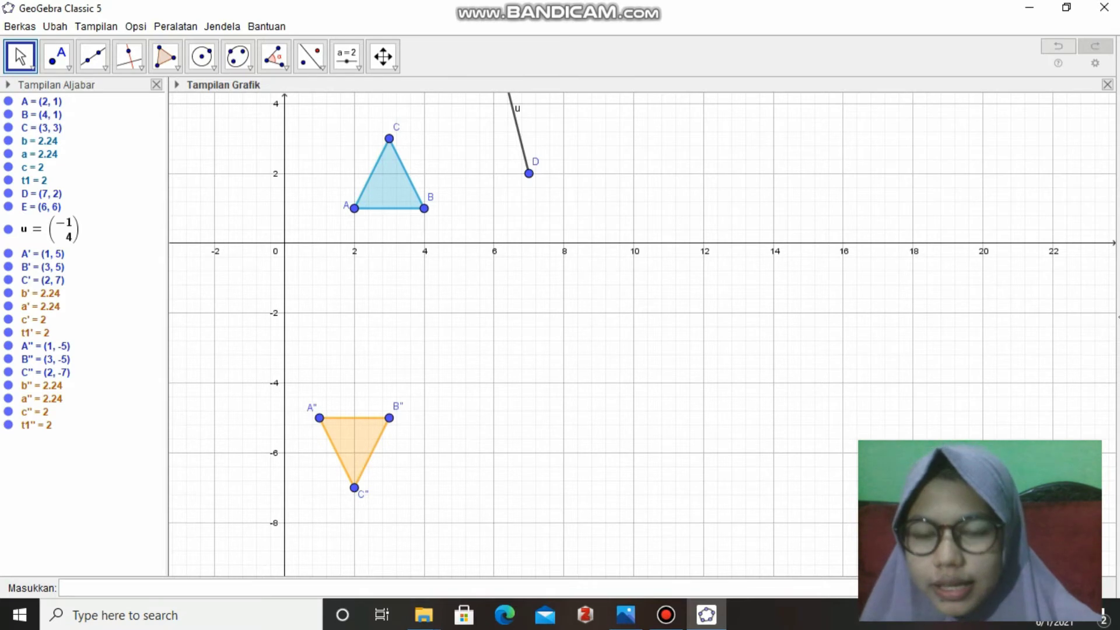
# Recolor the reflected triangle A''B''C'' green (0, 204, 0)
pyautogui.rightClick(346, 431)
pyautogui.click(385, 574)
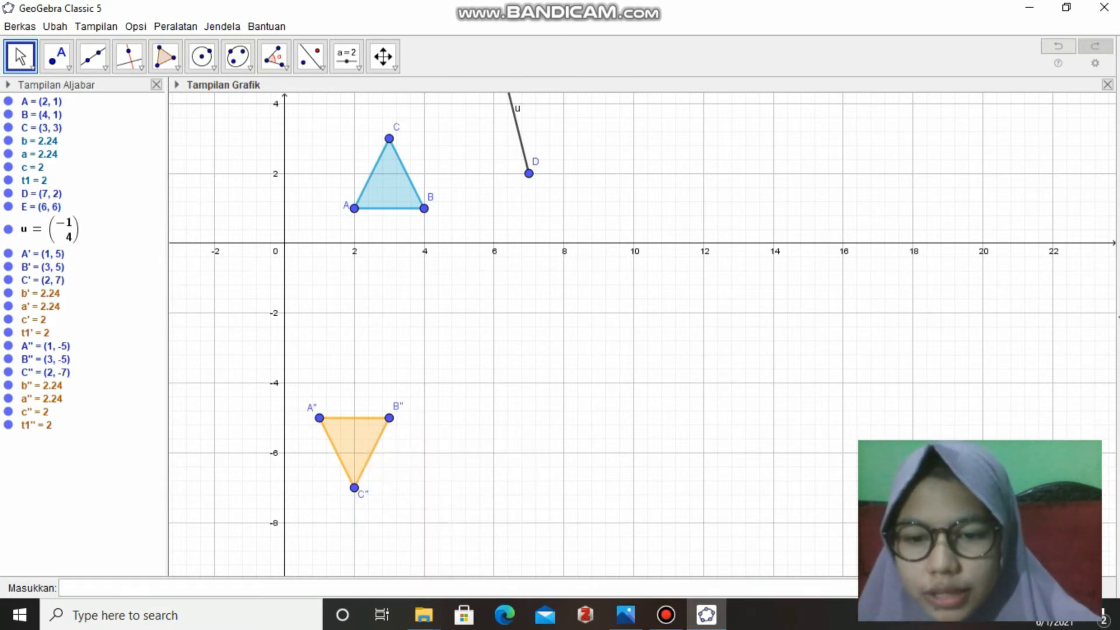
pyautogui.click(925, 216)
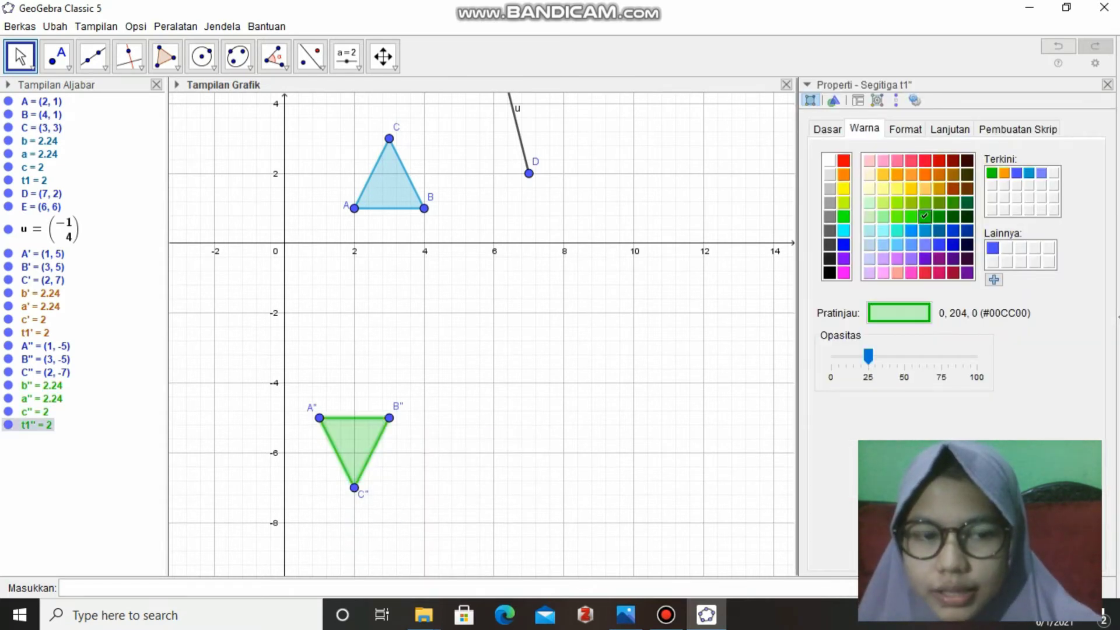
pyautogui.click(1107, 85)
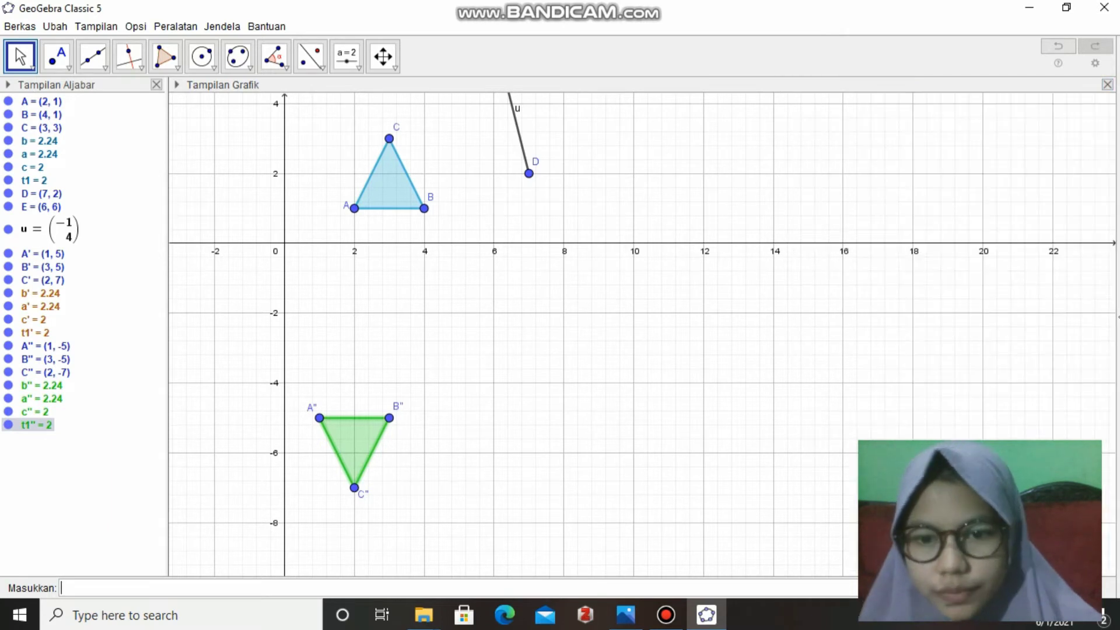
# Place a new point at the origin (0, 0) and rename it P
pyautogui.scroll(3, 523, 184)
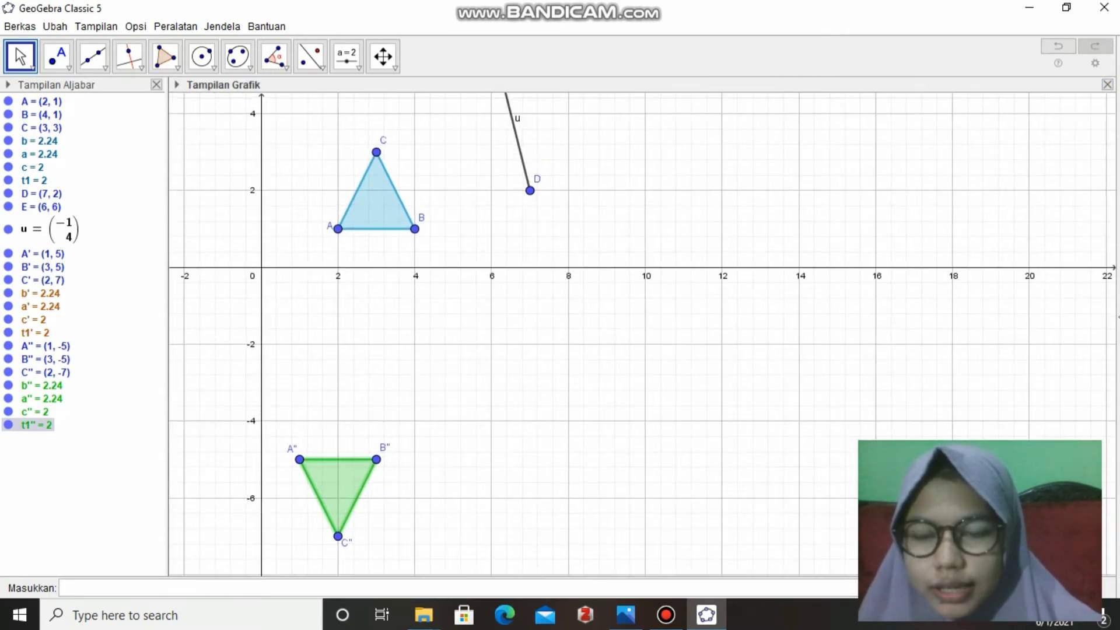
pyautogui.moveTo(522, 184); pyautogui.dragTo(575, 146)
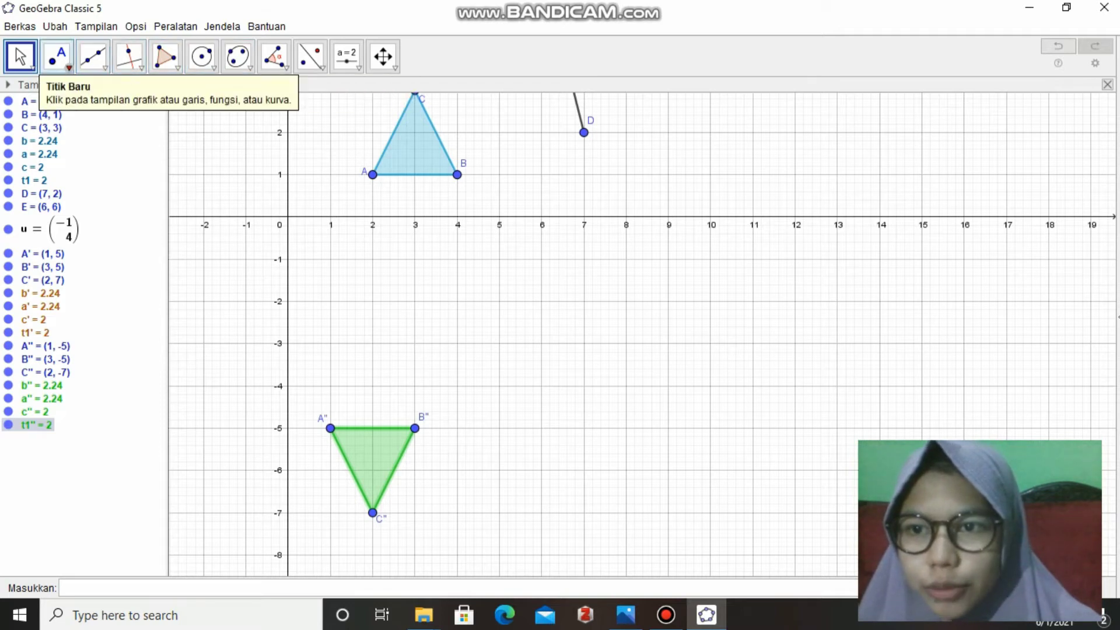
pyautogui.click(56, 56)
pyautogui.click(287, 217)
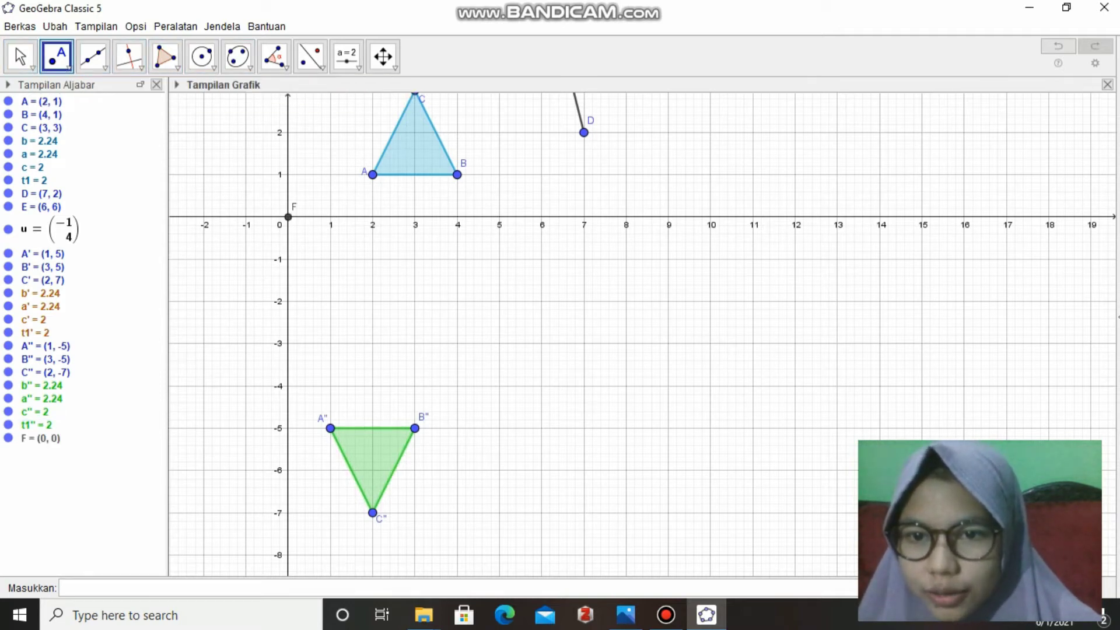
pyautogui.rightClick(42, 438)
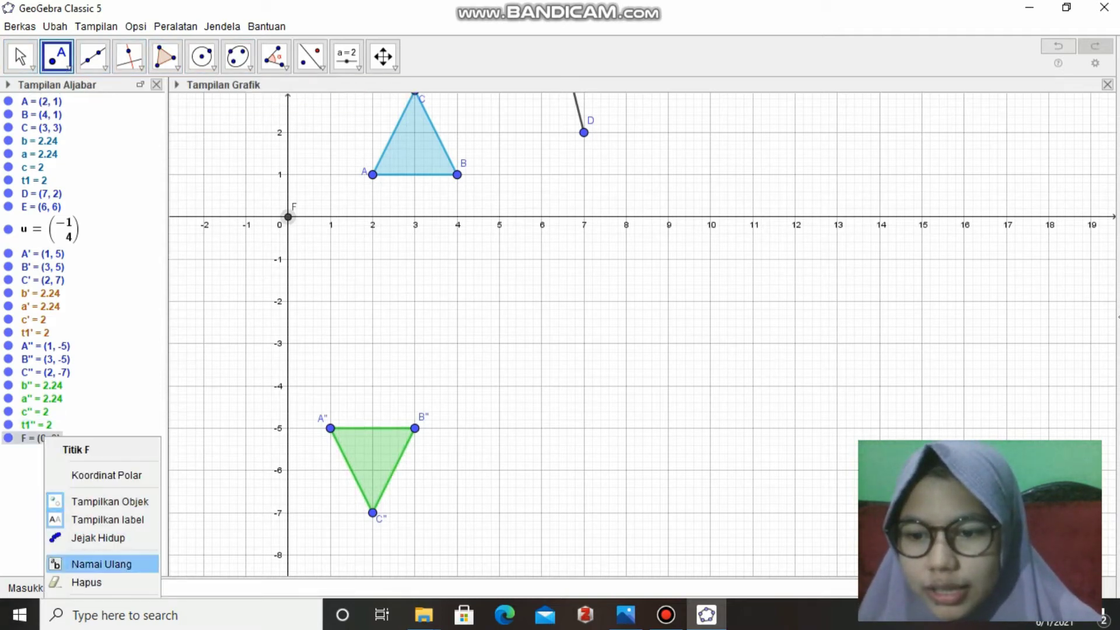
pyautogui.click(87, 563)
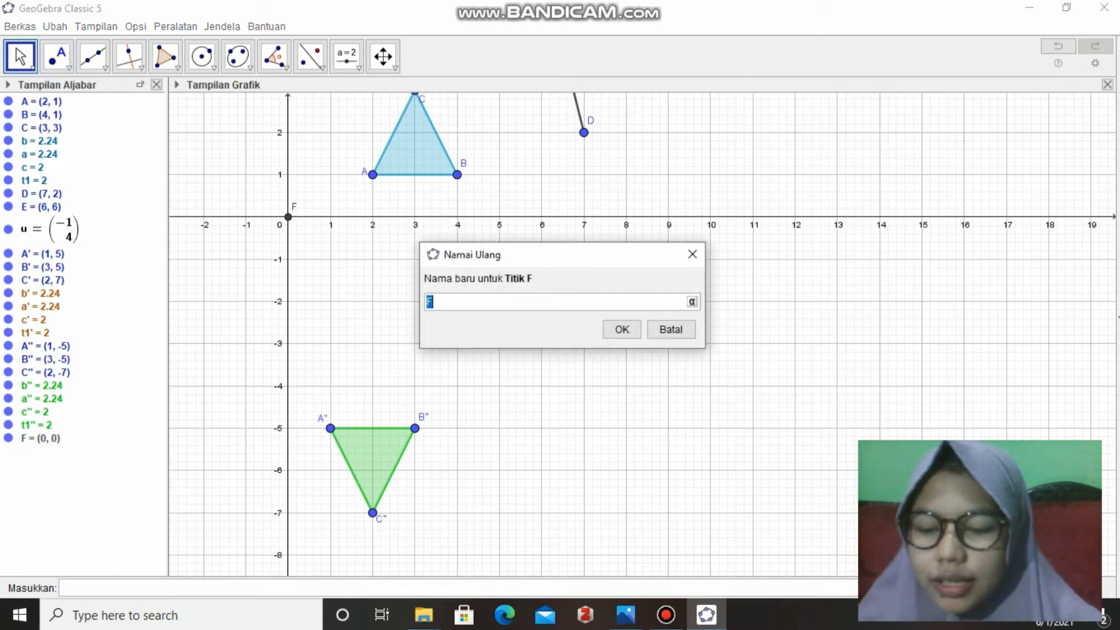
pyautogui.write('P')
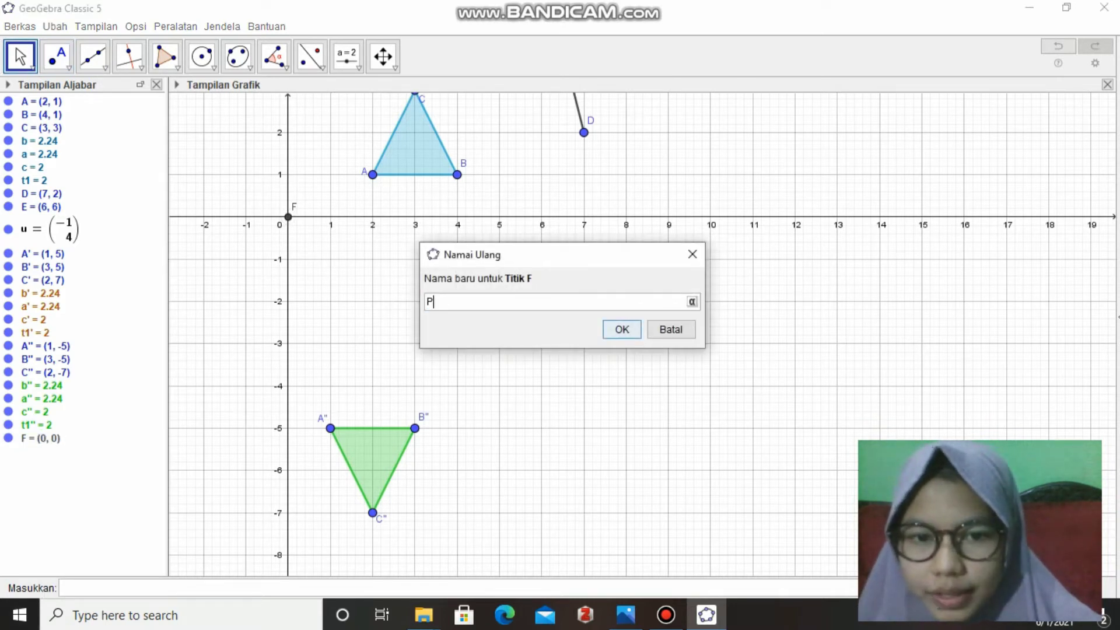
pyautogui.press('Return')
# Recolor point P black (0, 0, 0)
pyautogui.rightClick(42, 438)
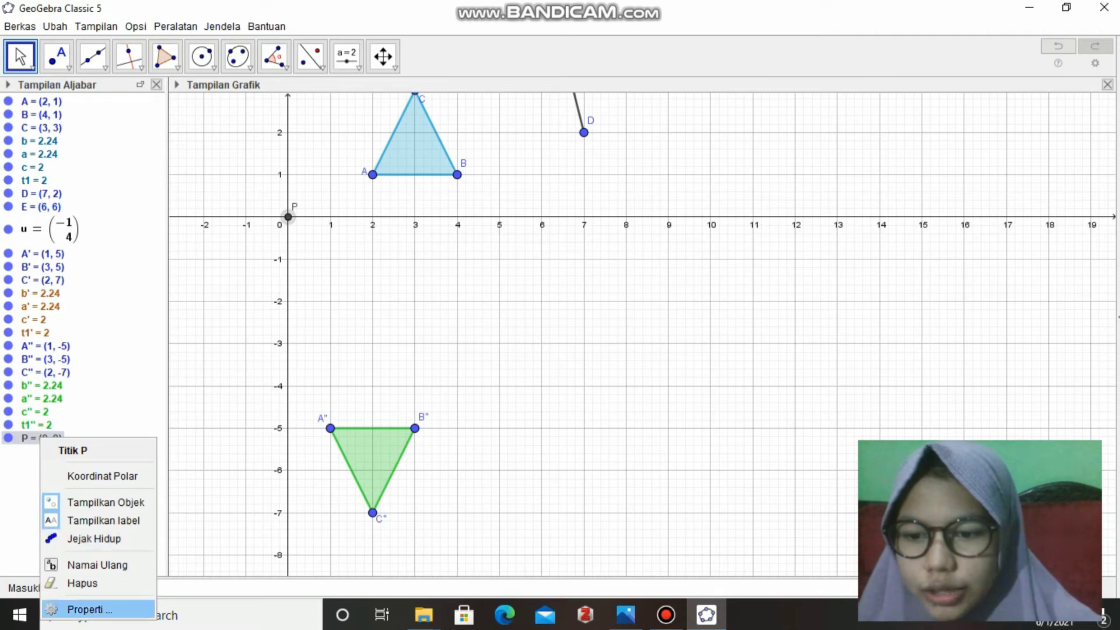
pyautogui.click(76, 608)
pyautogui.click(833, 272)
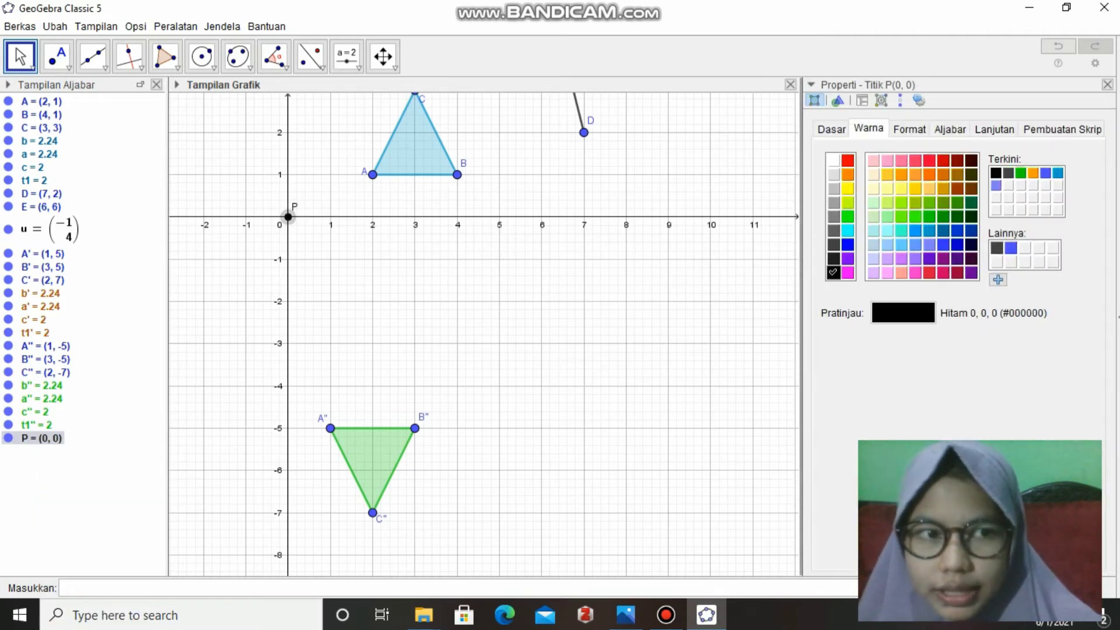
pyautogui.click(1107, 85)
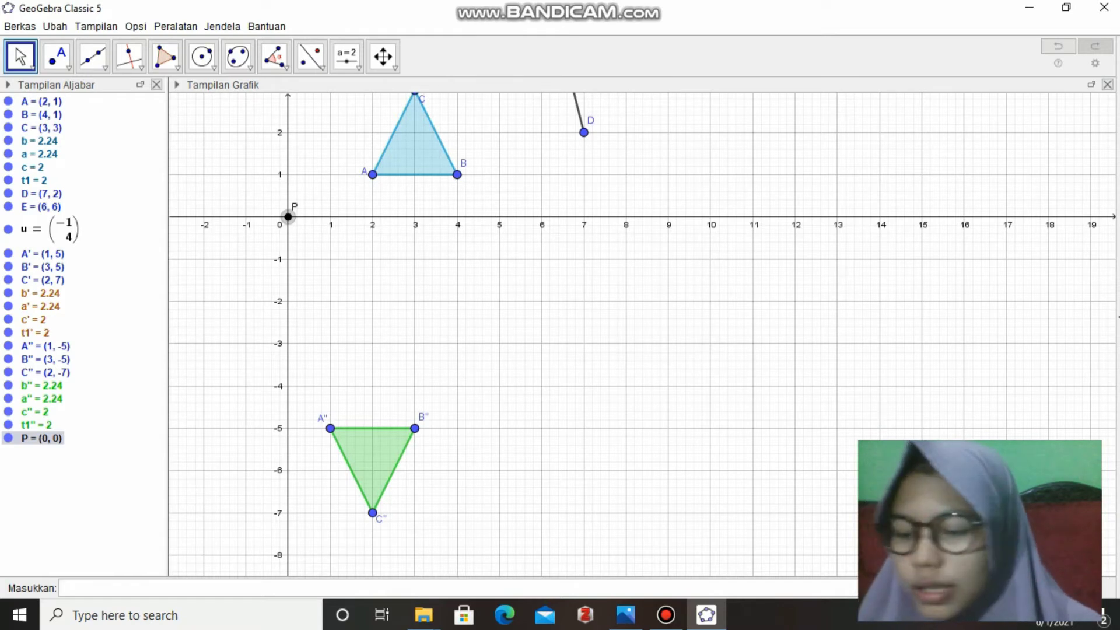
# Rotate the green triangle A''B''C'' by 90° counterclockwise about point P
pyautogui.click(310, 55)
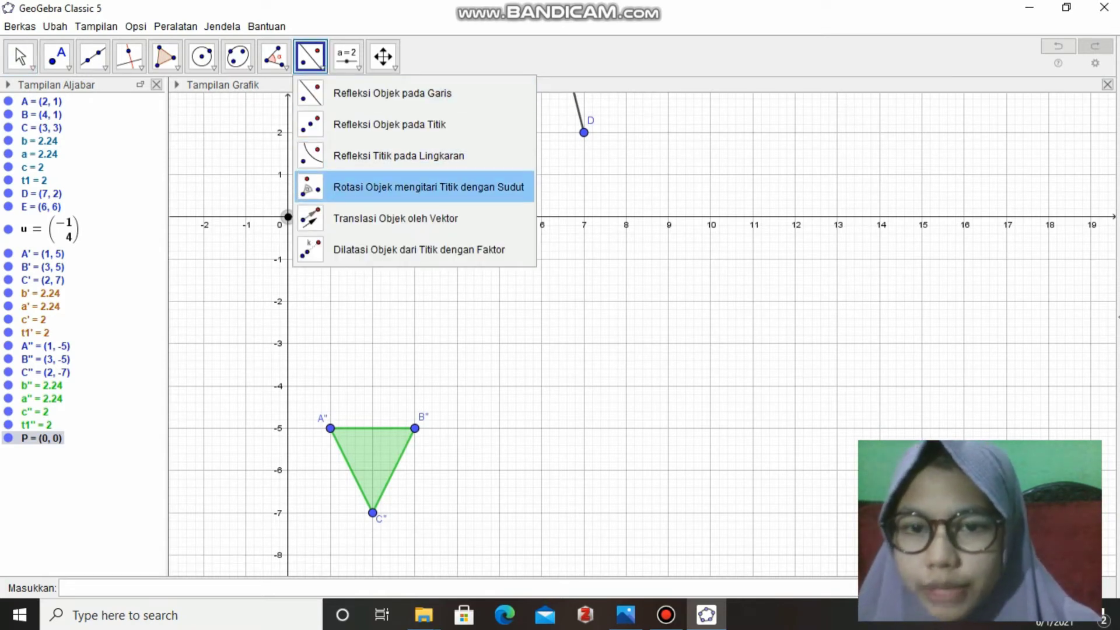
pyautogui.click(428, 186)
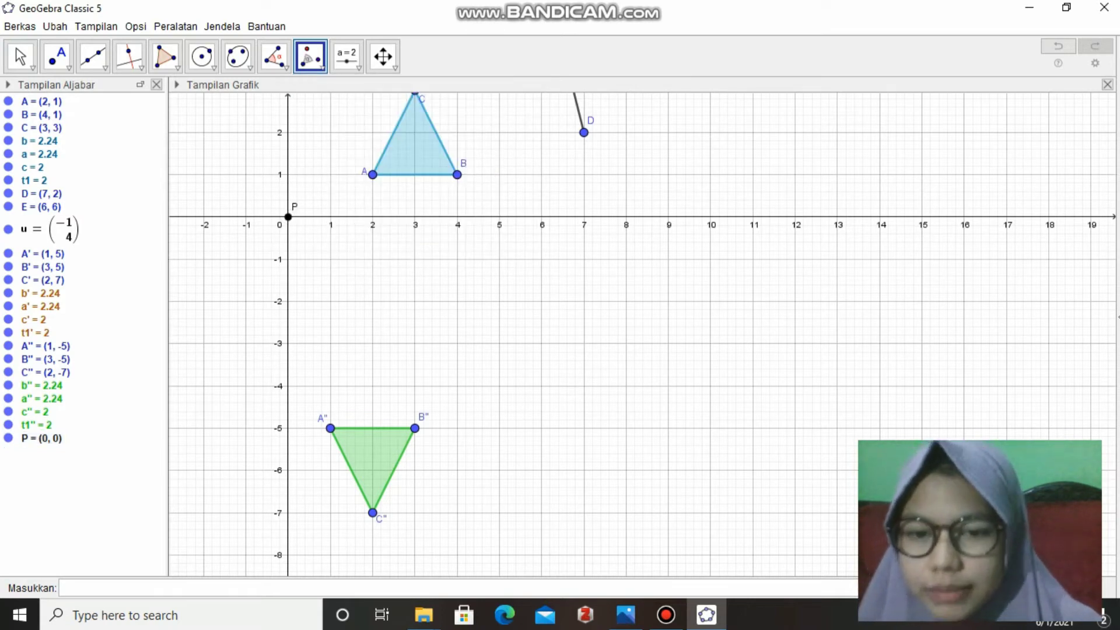
pyautogui.click(372, 452)
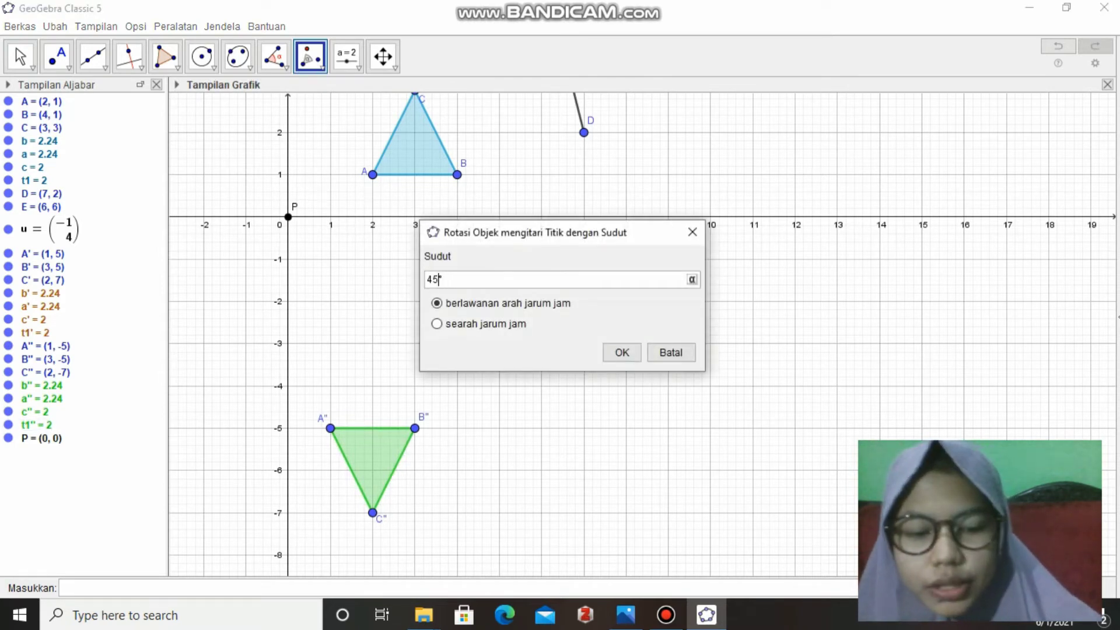
pyautogui.press('BackSpace')
pyautogui.press('BackSpace')
pyautogui.write('90')
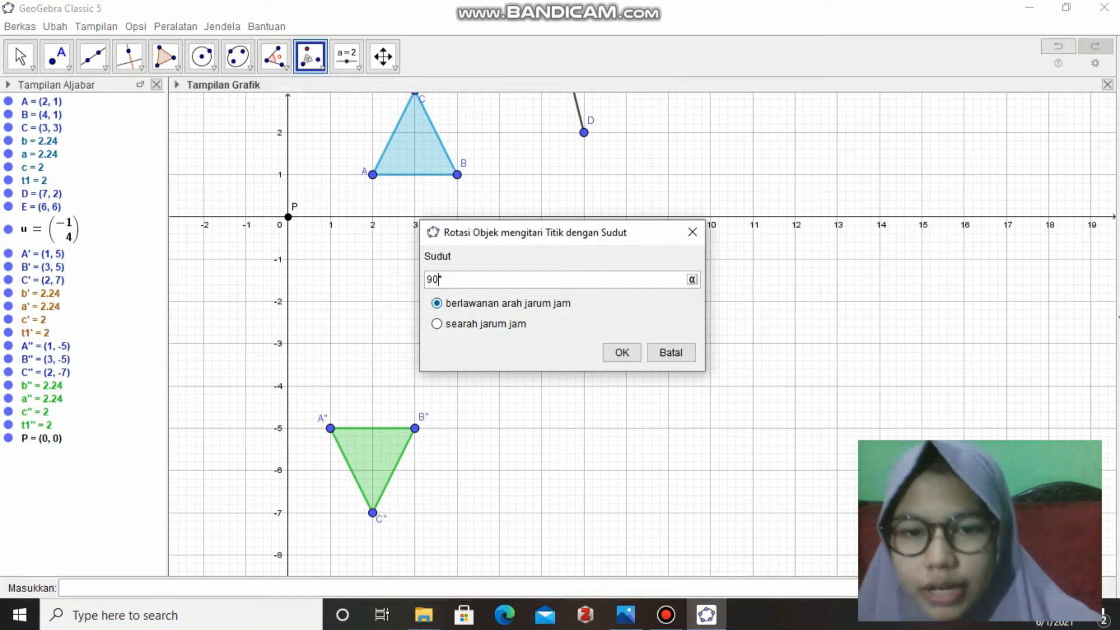
pyautogui.click(621, 352)
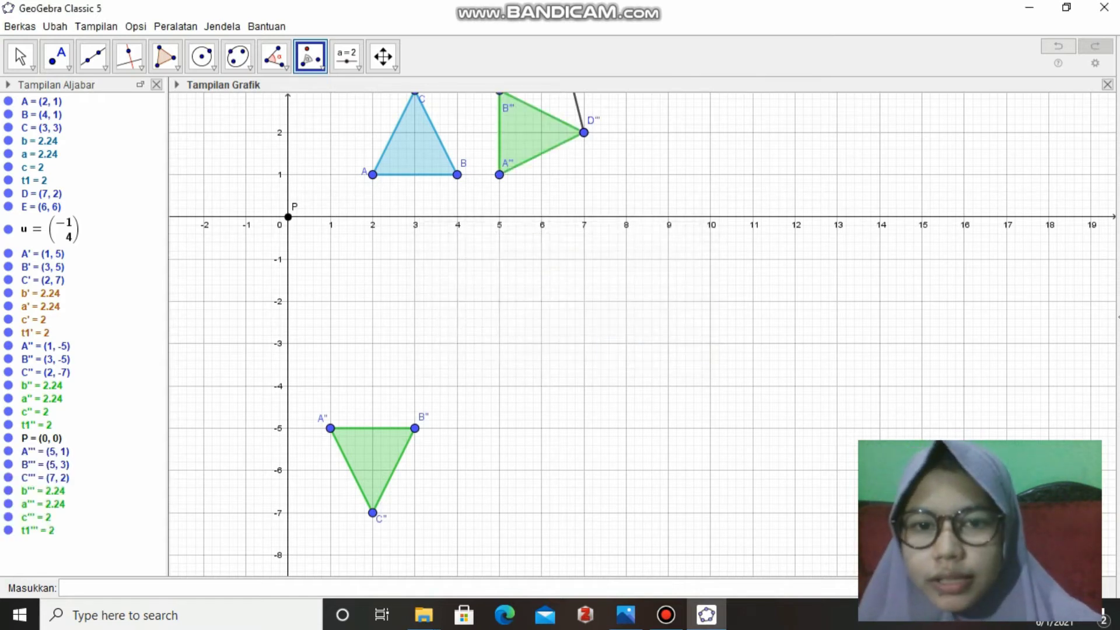
# Move the label of A''' below the rotated triangle and shift vector u clear of it, with D at about (8.36, 2.18)
pyautogui.click(20, 56)
pyautogui.moveTo(583, 350); pyautogui.dragTo(584, 428)
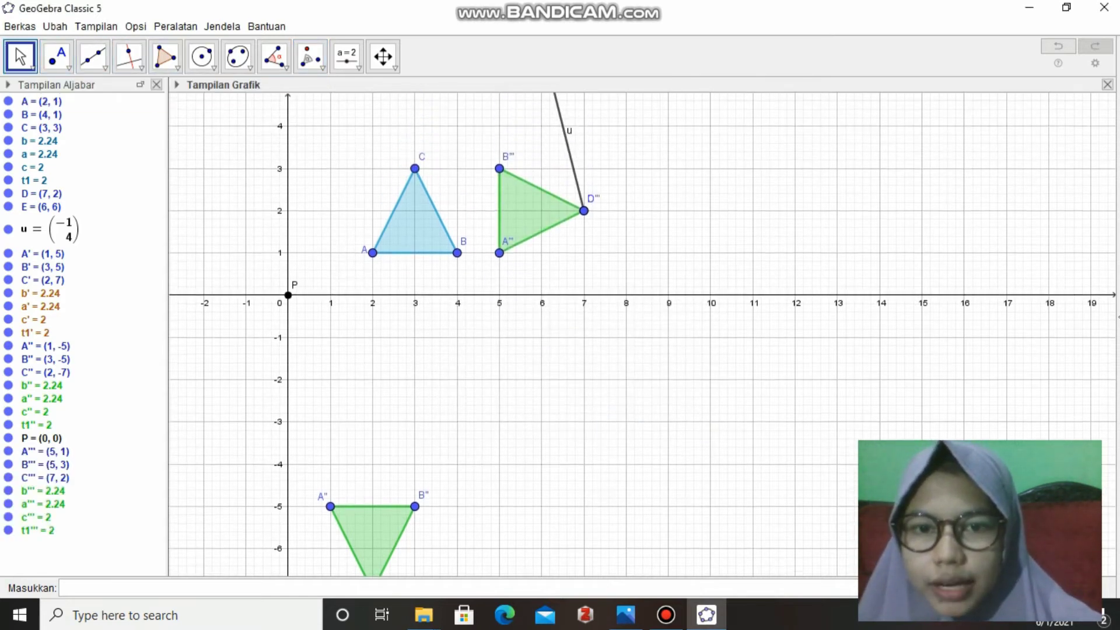
pyautogui.moveTo(507, 241); pyautogui.dragTo(510, 265)
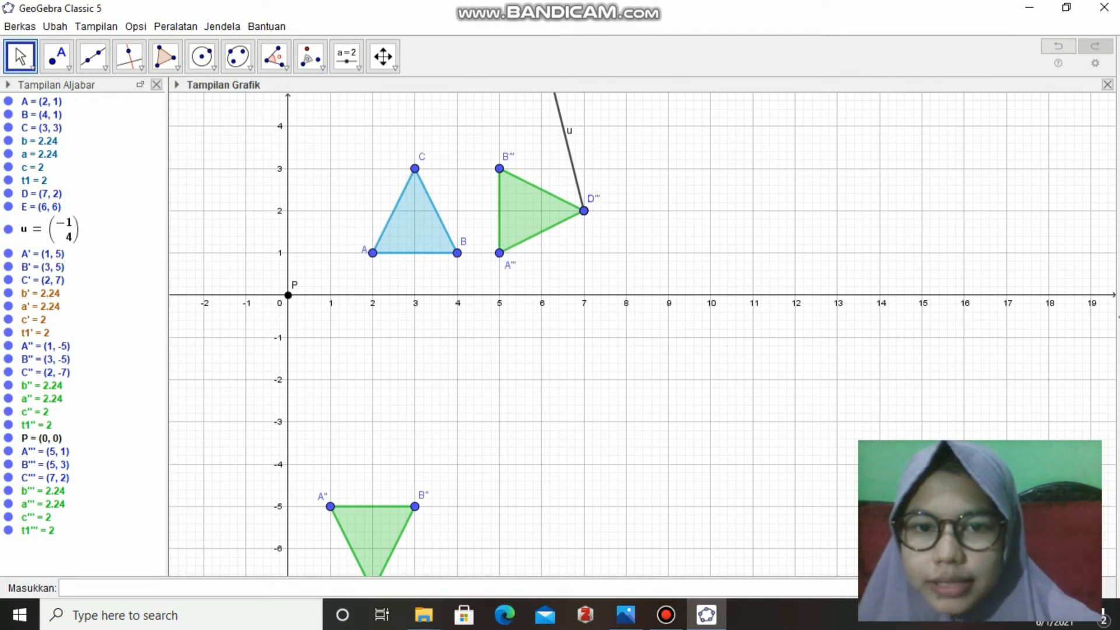
pyautogui.moveTo(572, 164); pyautogui.dragTo(630, 156)
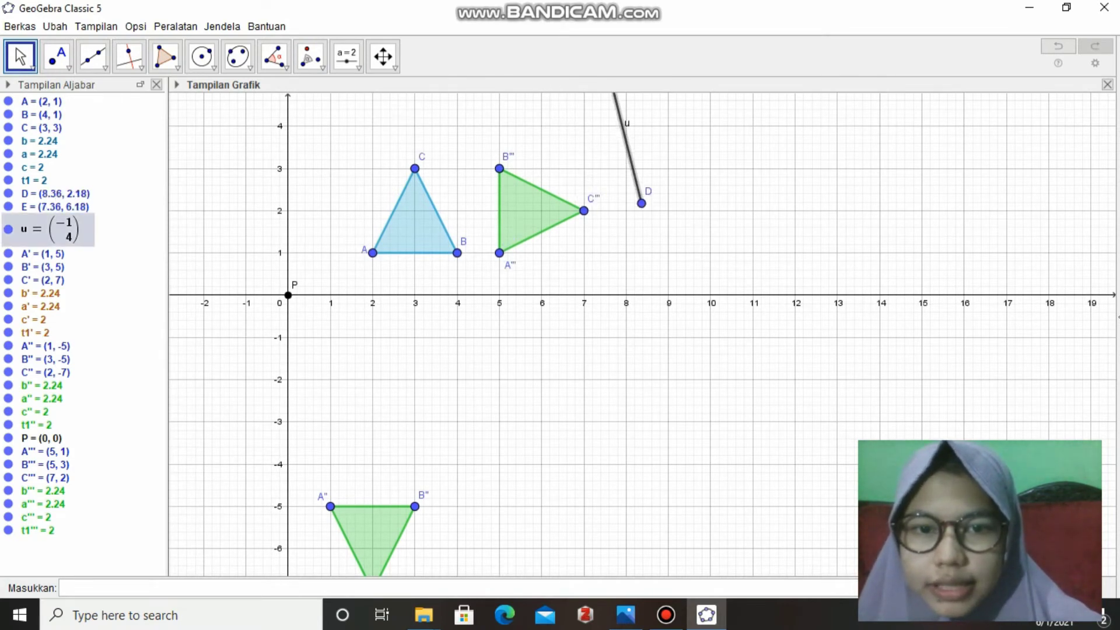
# Recolor the rotated triangle A'''B'''C''' orange (255, 102, 0)
pyautogui.rightClick(534, 215)
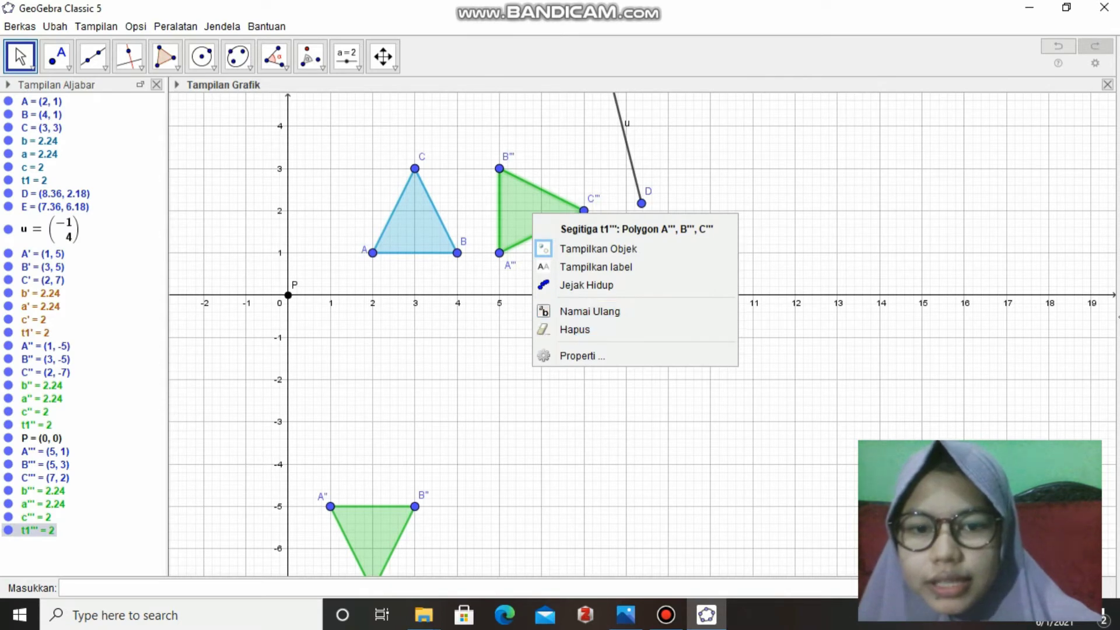
pyautogui.click(582, 356)
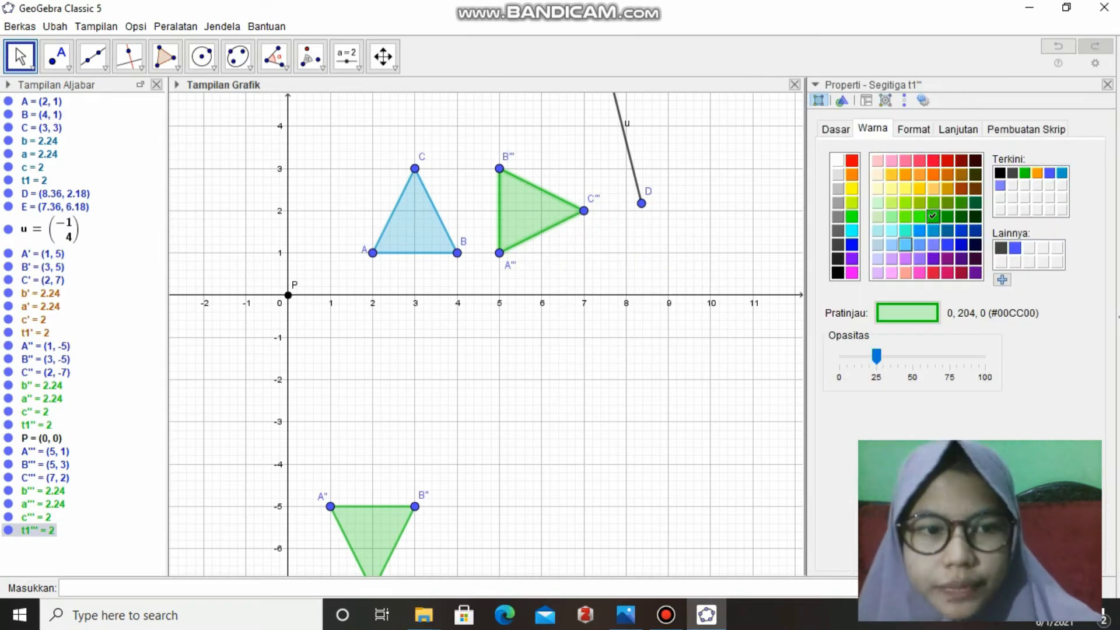
pyautogui.click(934, 174)
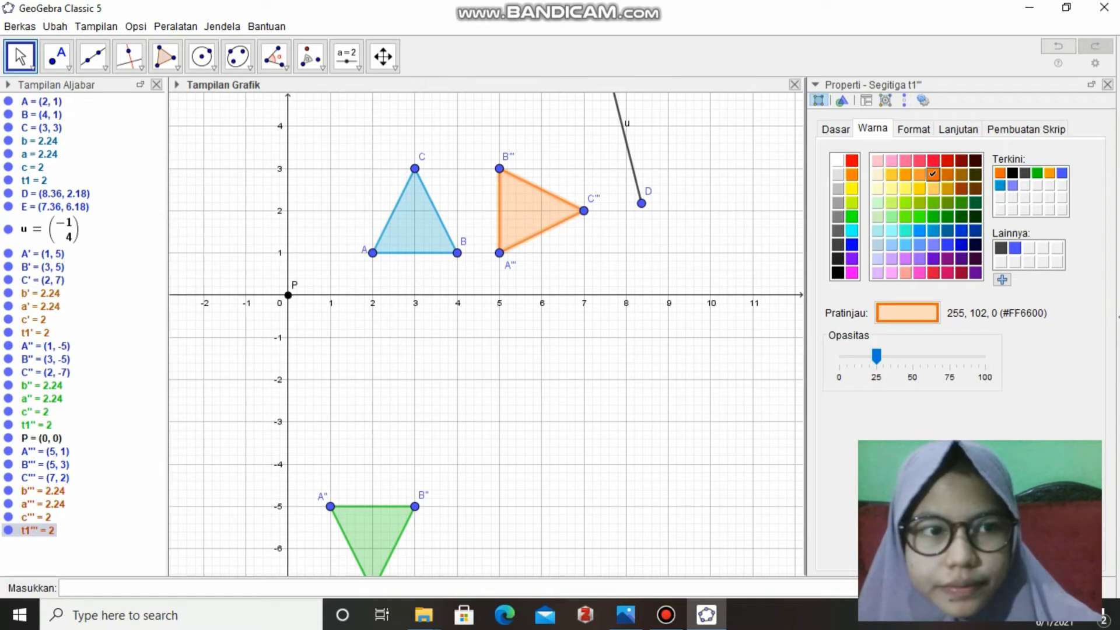
pyautogui.click(1107, 85)
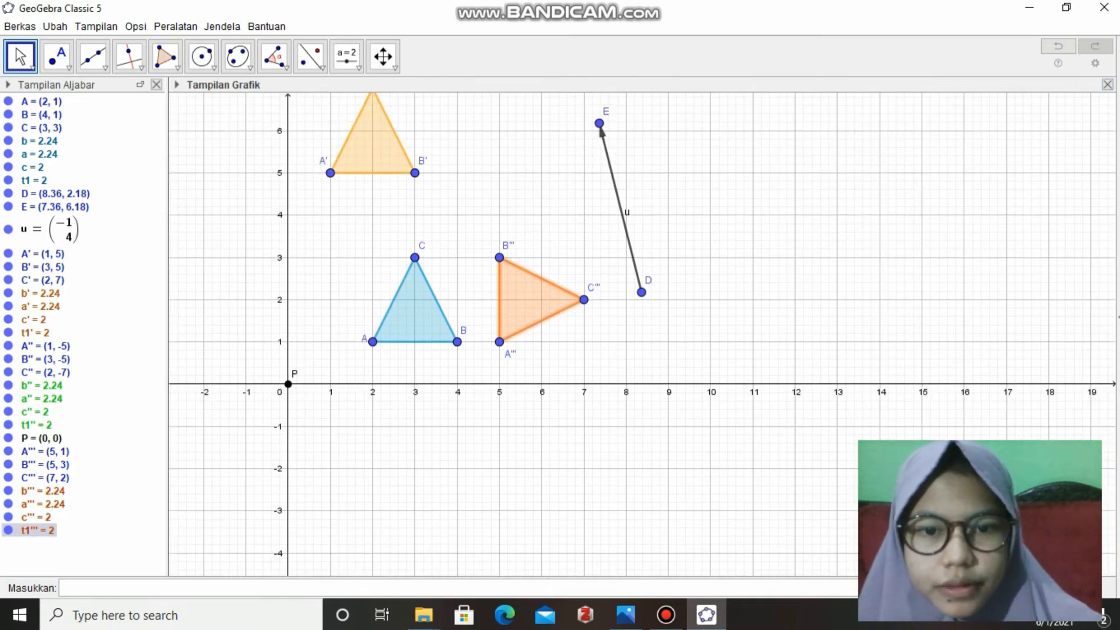
# Recolor the rotated triangle A'''B'''C''' purple
pyautogui.rightClick(548, 290)
pyautogui.click(583, 433)
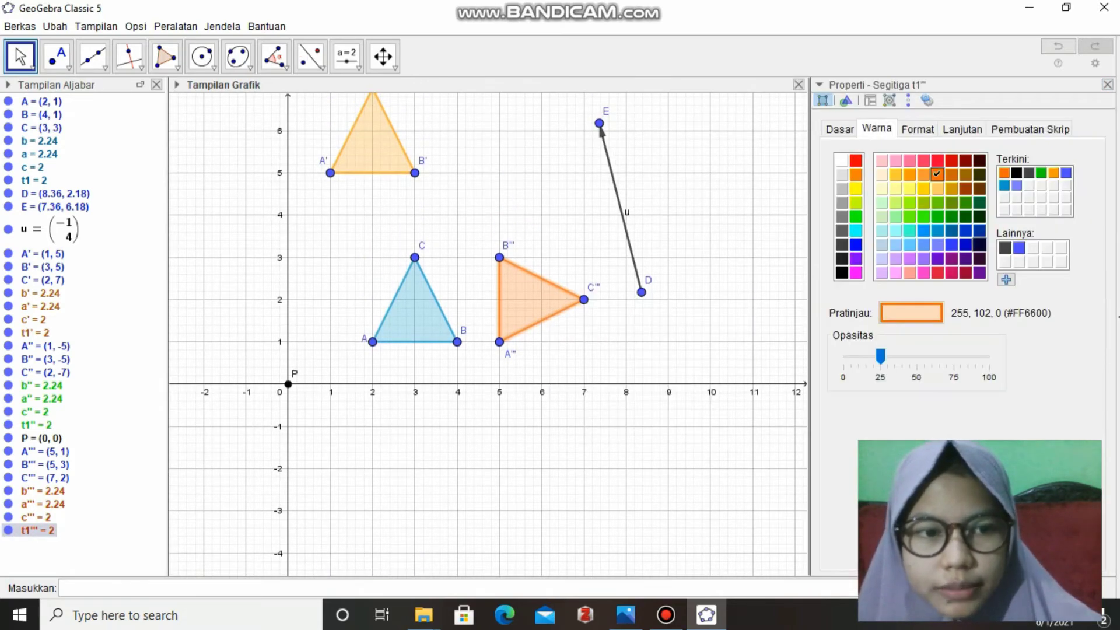
pyautogui.click(951, 258)
pyautogui.click(1107, 84)
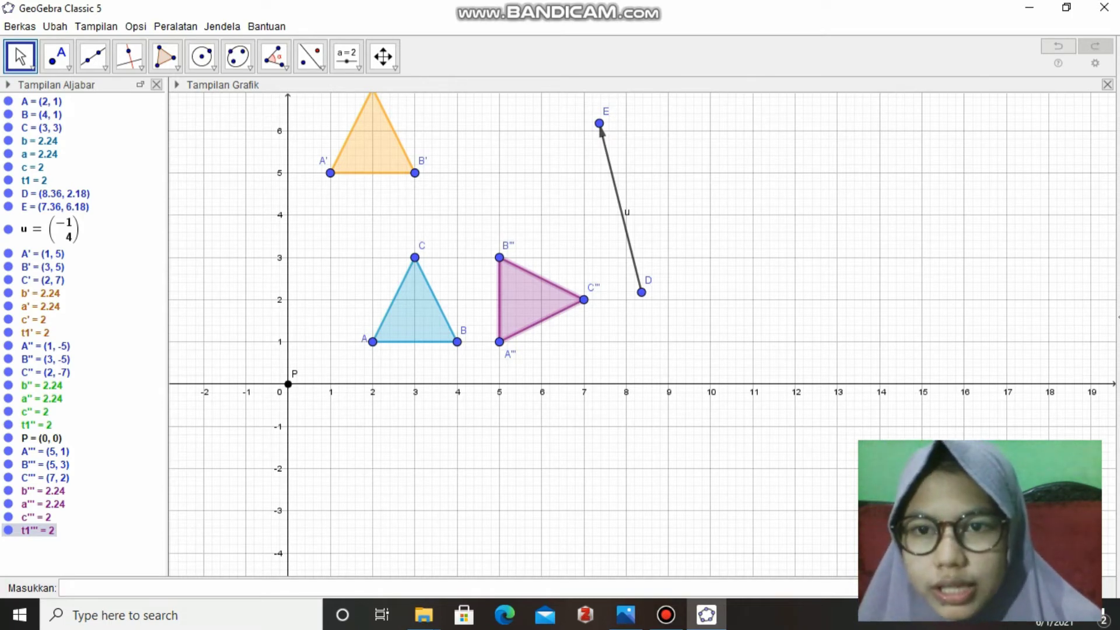
# Dilate the purple triangle A'''B'''C''' from point P by a factor of 3
pyautogui.click(322, 67)
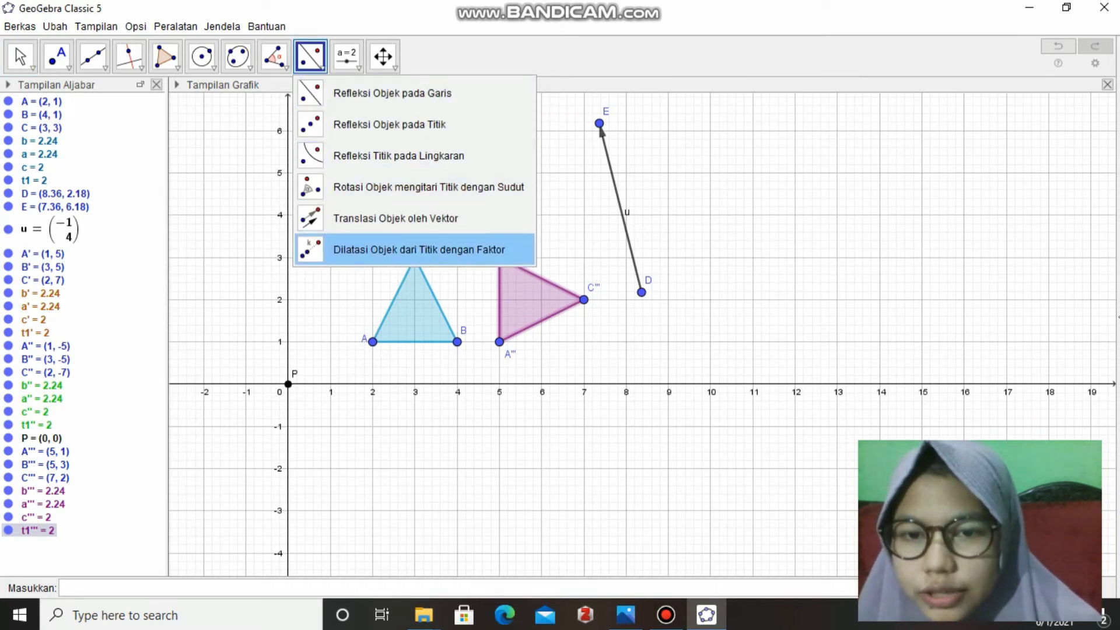
pyautogui.click(408, 250)
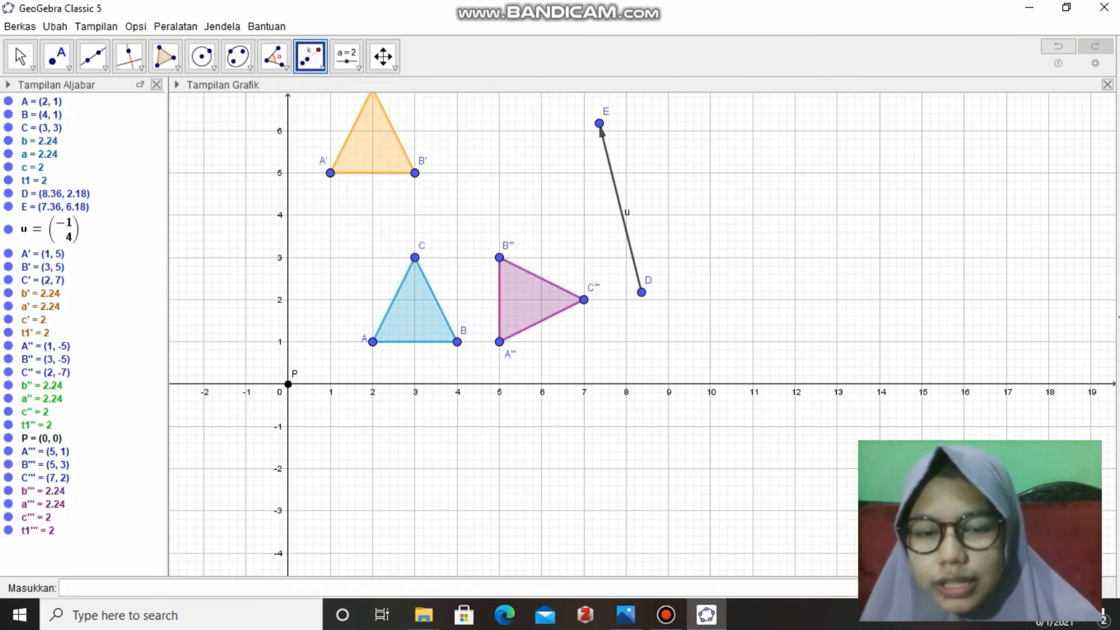
pyautogui.click(527, 299)
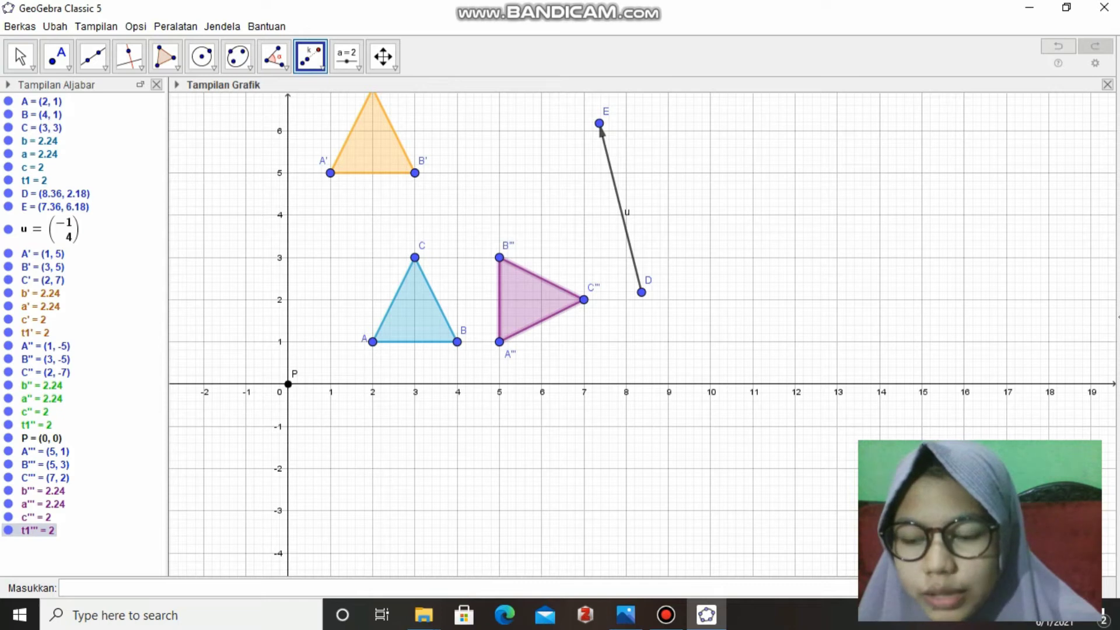
pyautogui.click(288, 384)
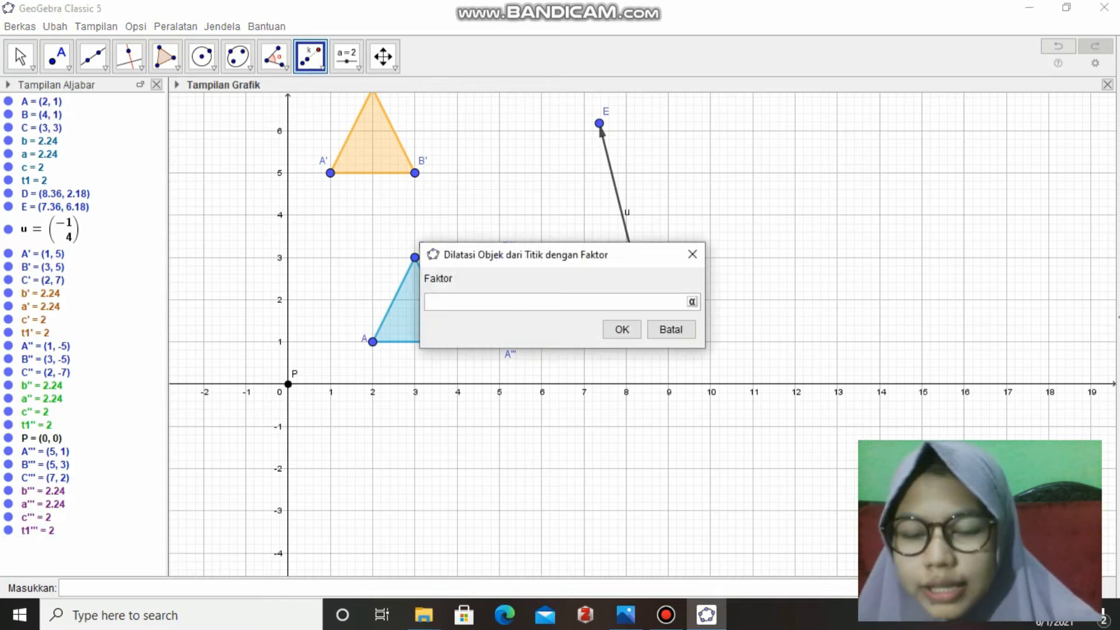
pyautogui.write('3')
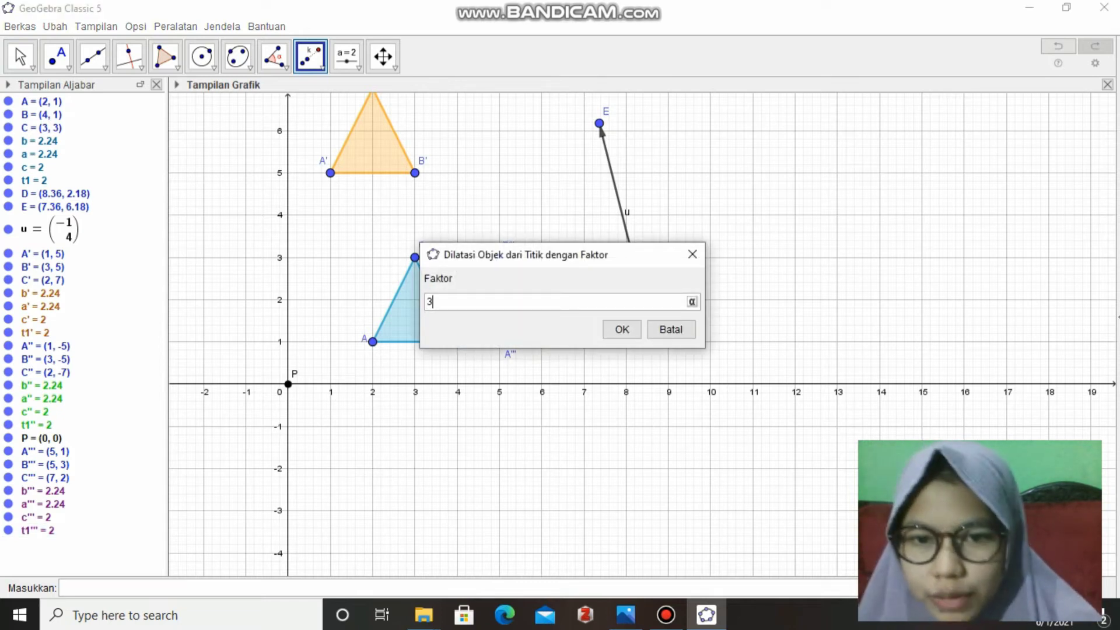
pyautogui.click(622, 329)
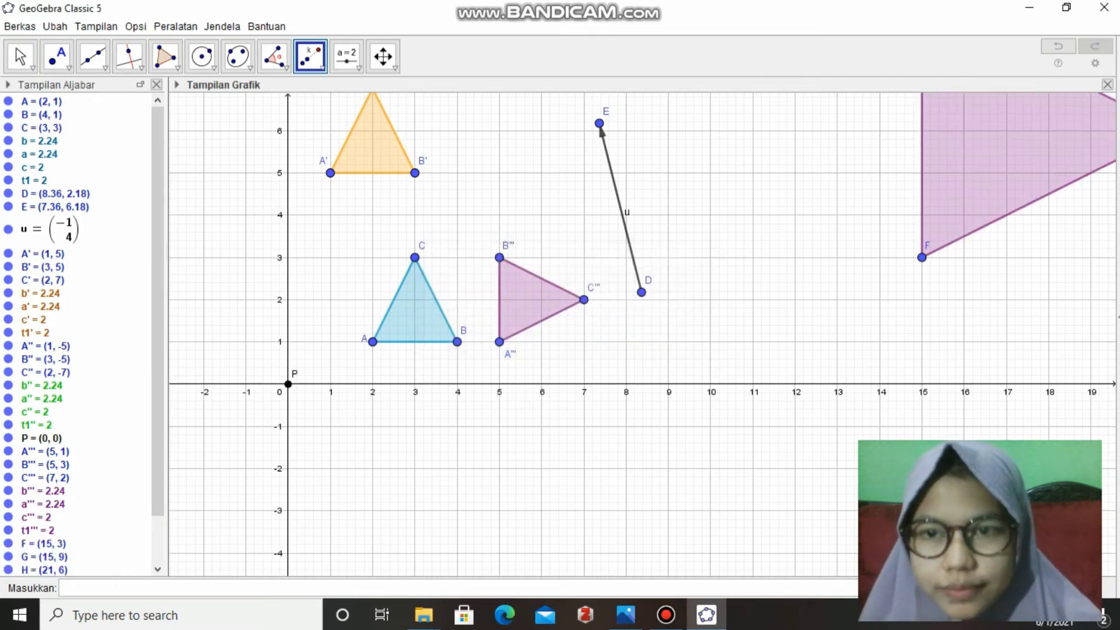
# Move the label of F outside the enlarged purple triangle
pyautogui.click(21, 56)
pyautogui.moveTo(396, 194); pyautogui.dragTo(296, 309)
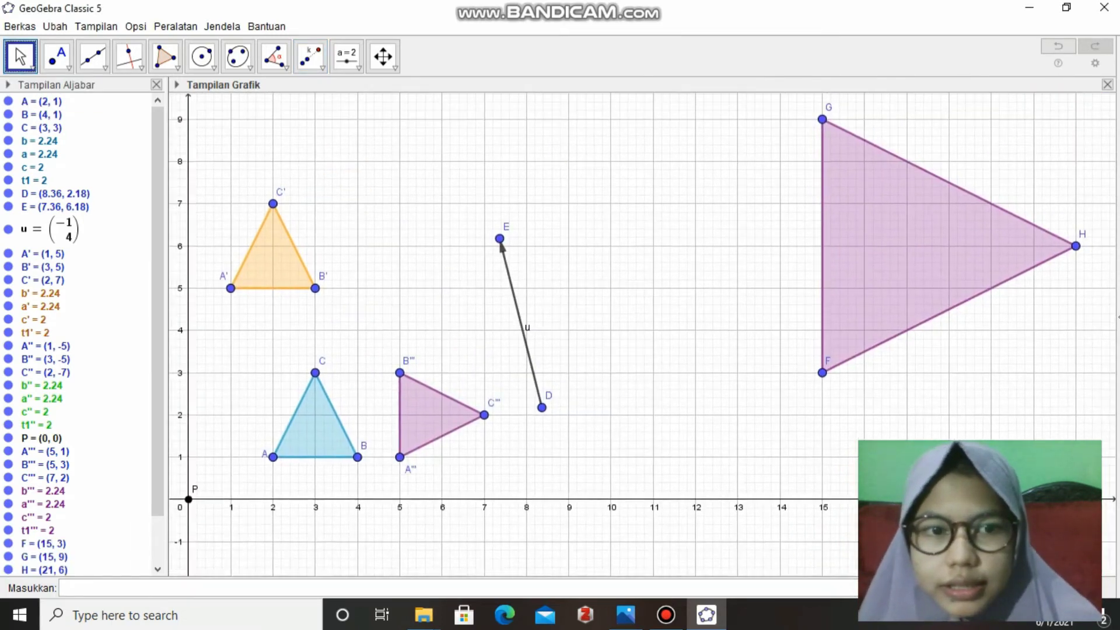
pyautogui.moveTo(822, 328); pyautogui.dragTo(823, 332)
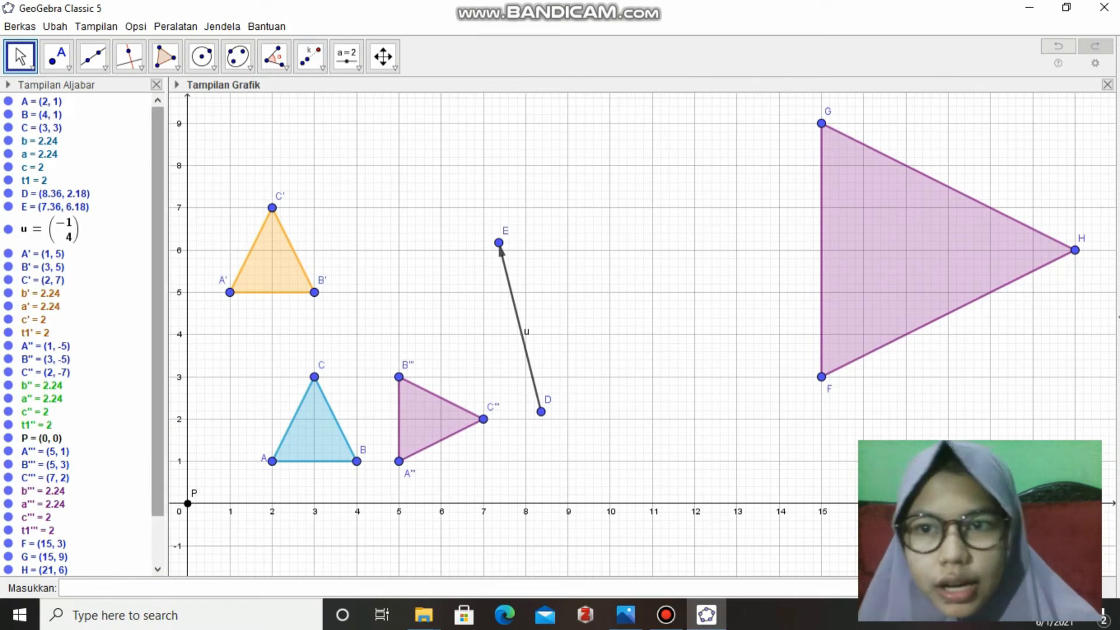
# Draw segments from F, G and H of the enlarged triangle to point P
pyautogui.click(93, 56)
pyautogui.click(175, 93)
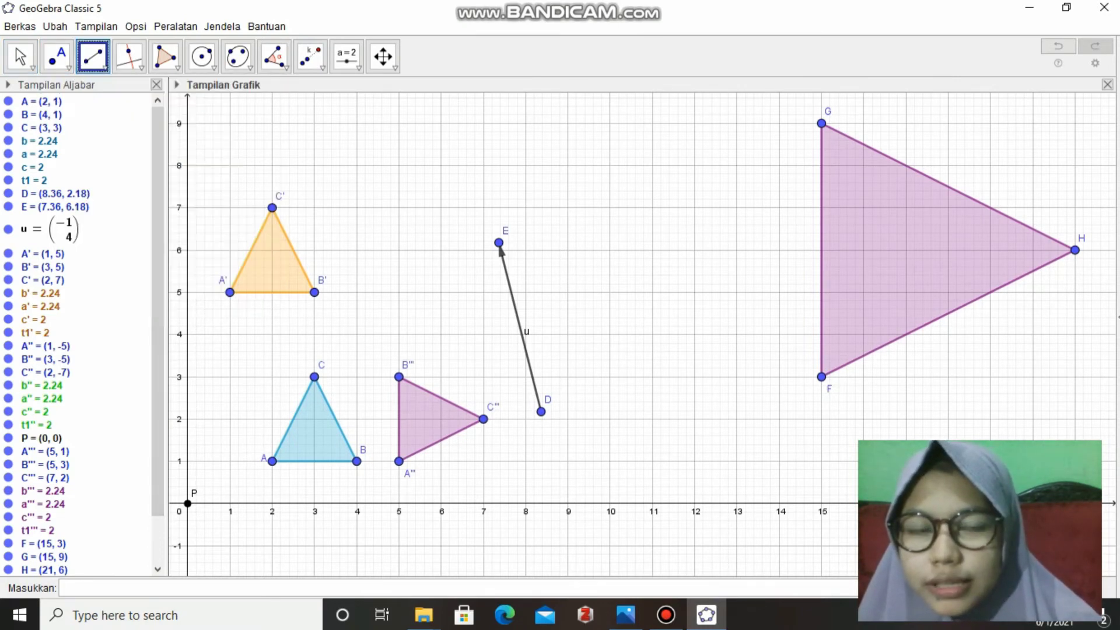
pyautogui.click(821, 377)
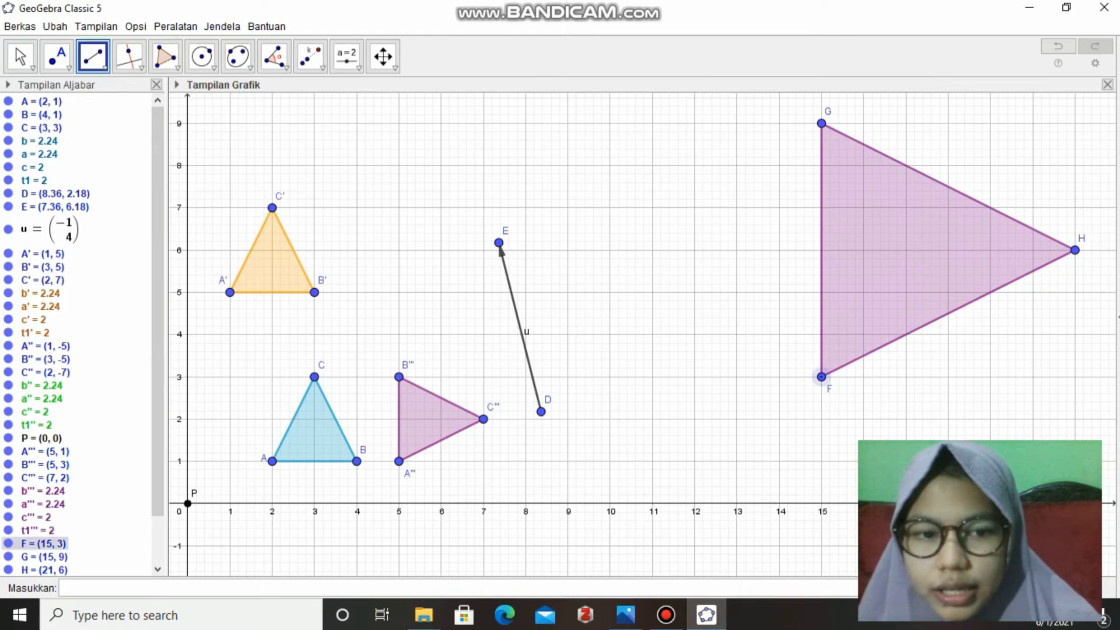
pyautogui.click(188, 503)
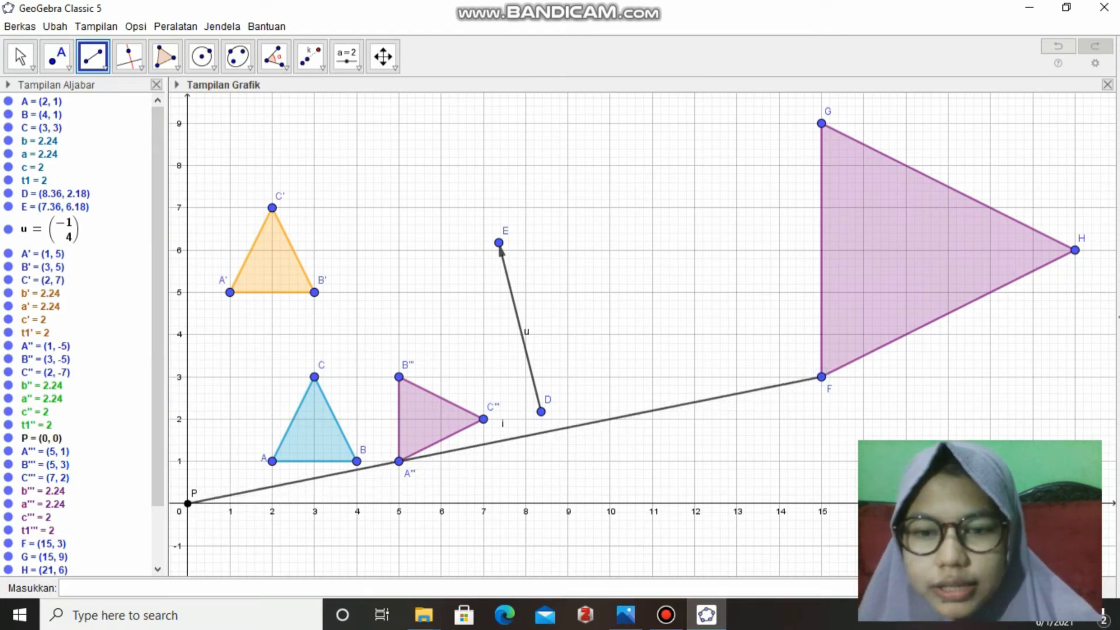
pyautogui.click(821, 123)
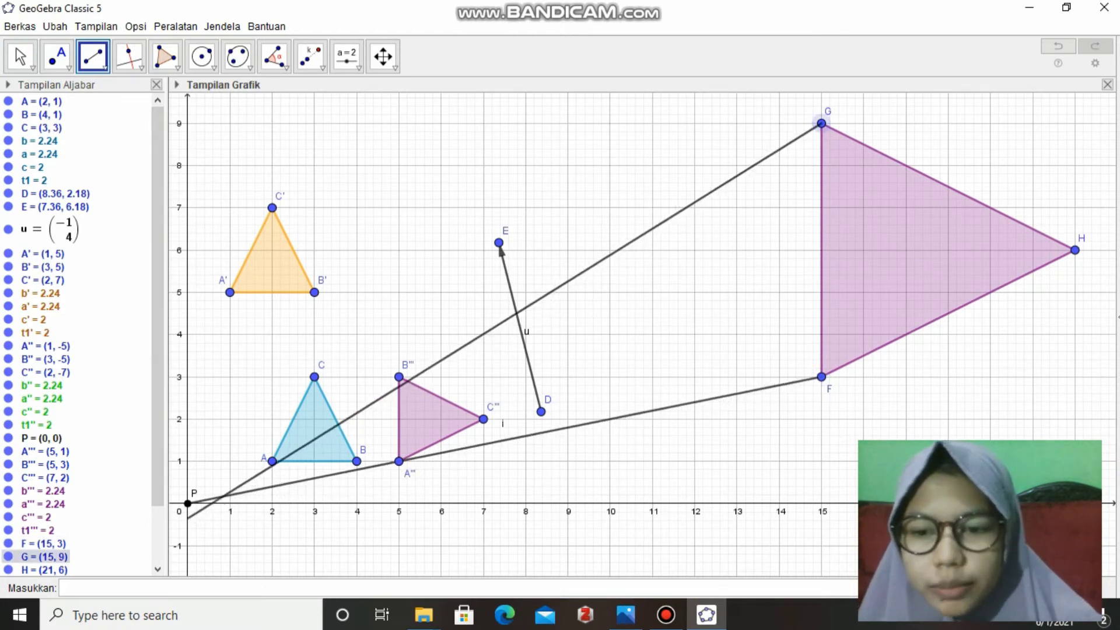
pyautogui.click(188, 503)
pyautogui.click(1075, 250)
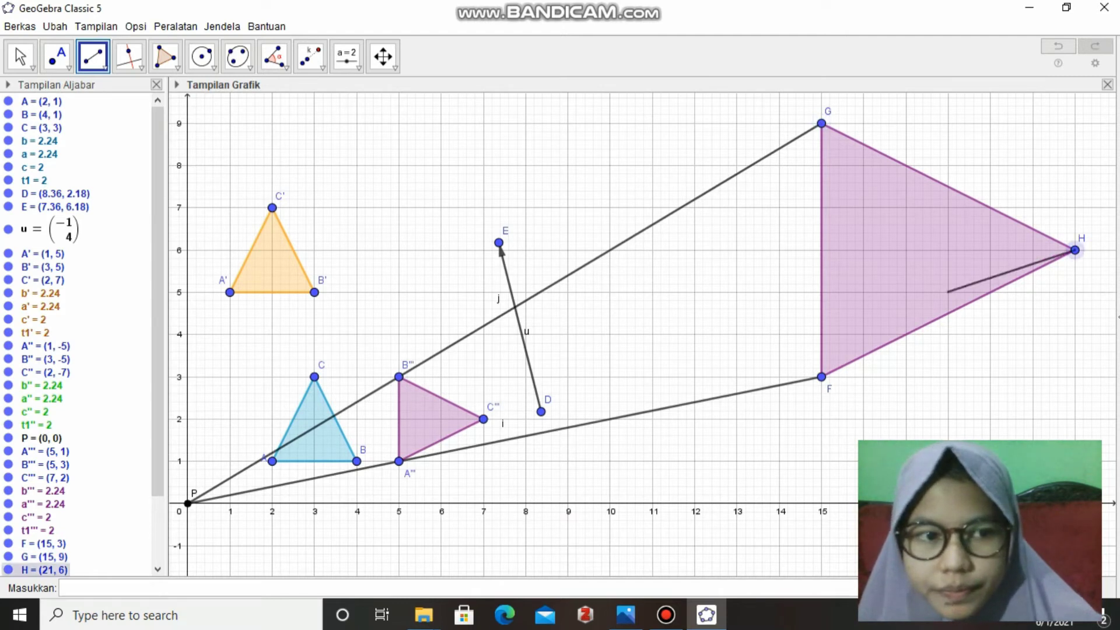
pyautogui.click(188, 502)
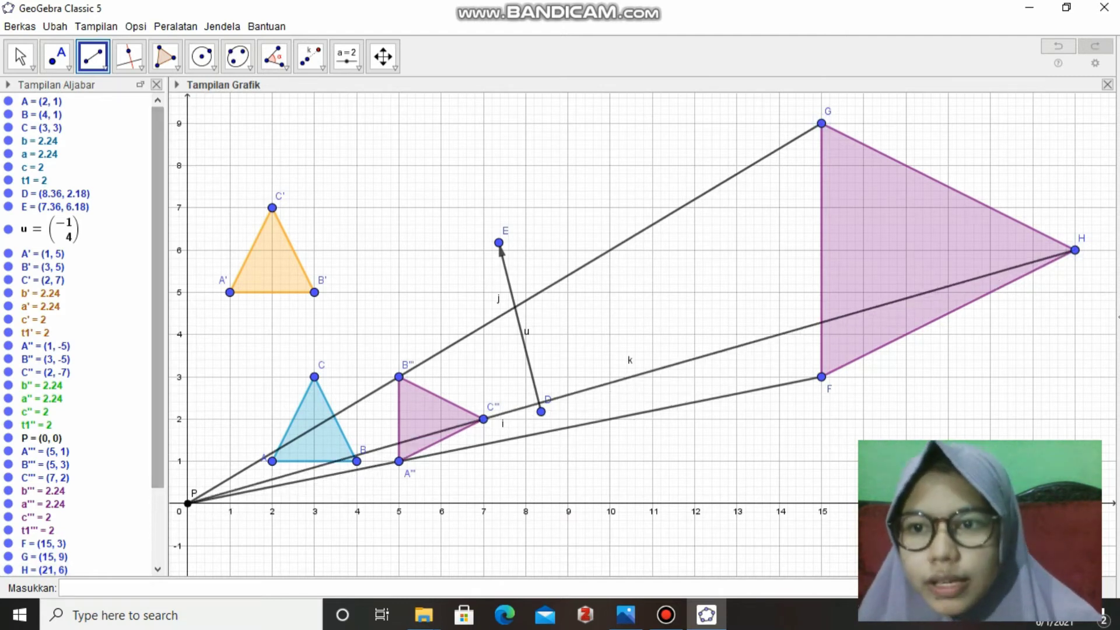
# Rename point F of the enlarged triangle as A''''
pyautogui.click(20, 56)
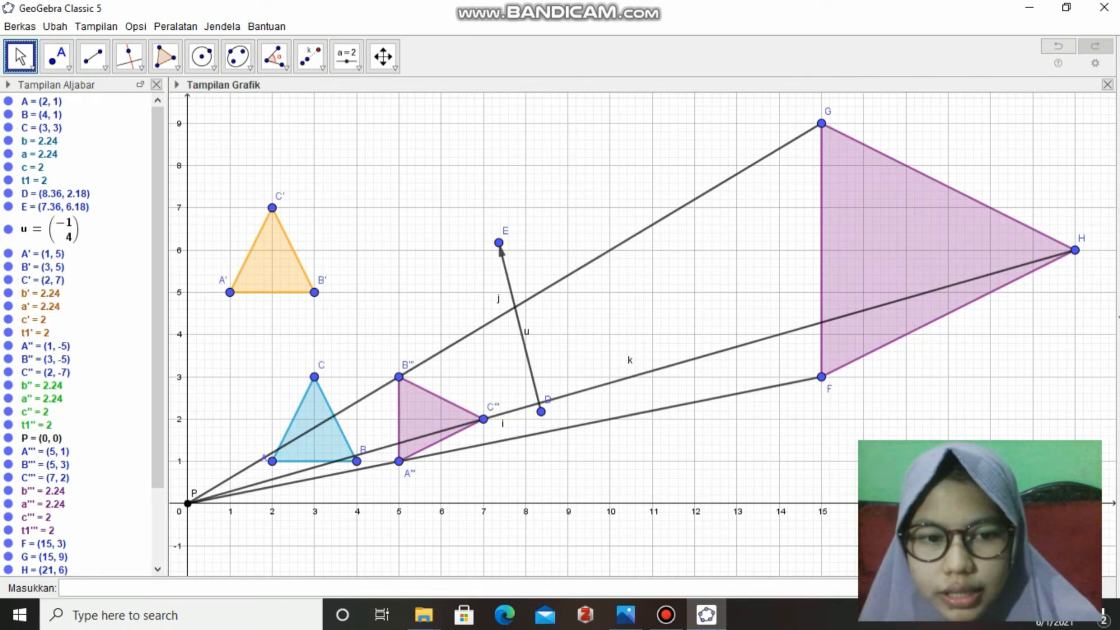
pyautogui.rightClick(821, 377)
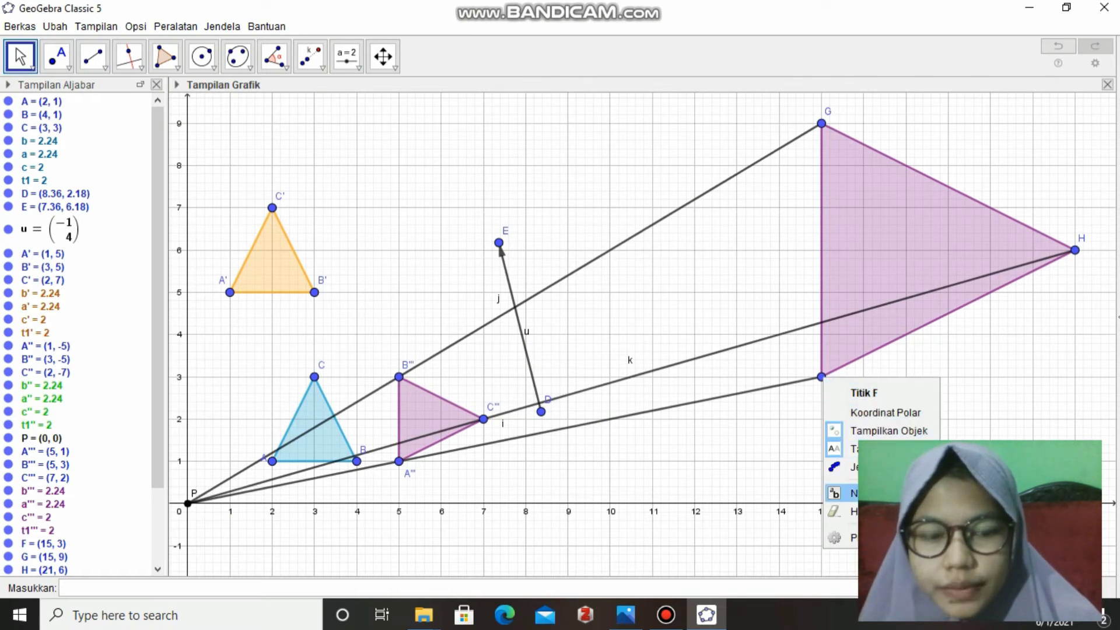
pyautogui.click(840, 492)
pyautogui.write('A')
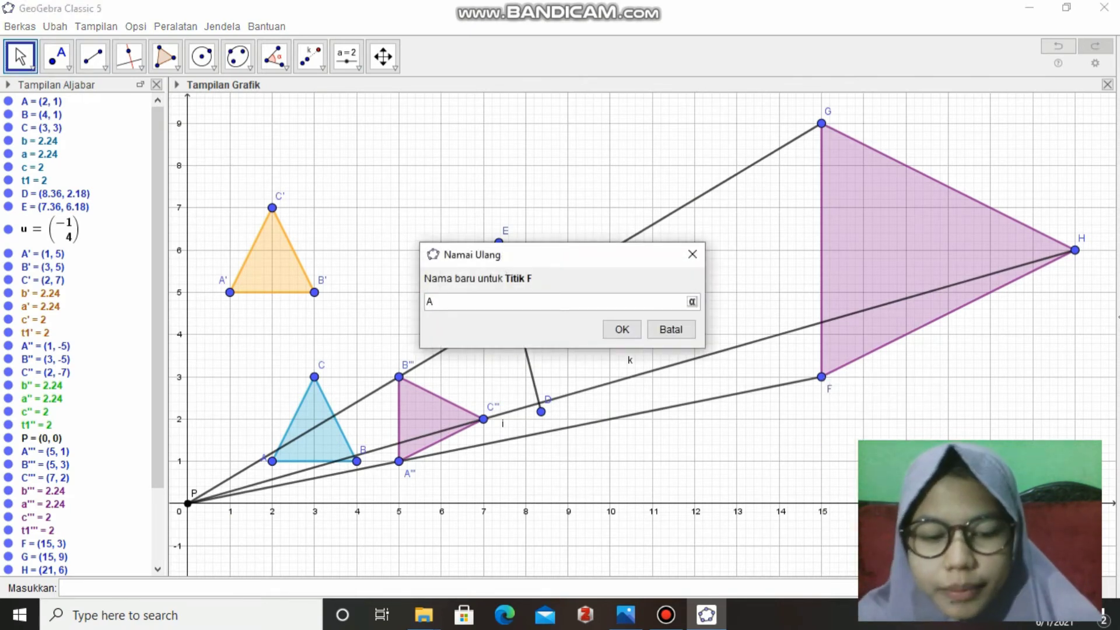
pyautogui.write("'''")
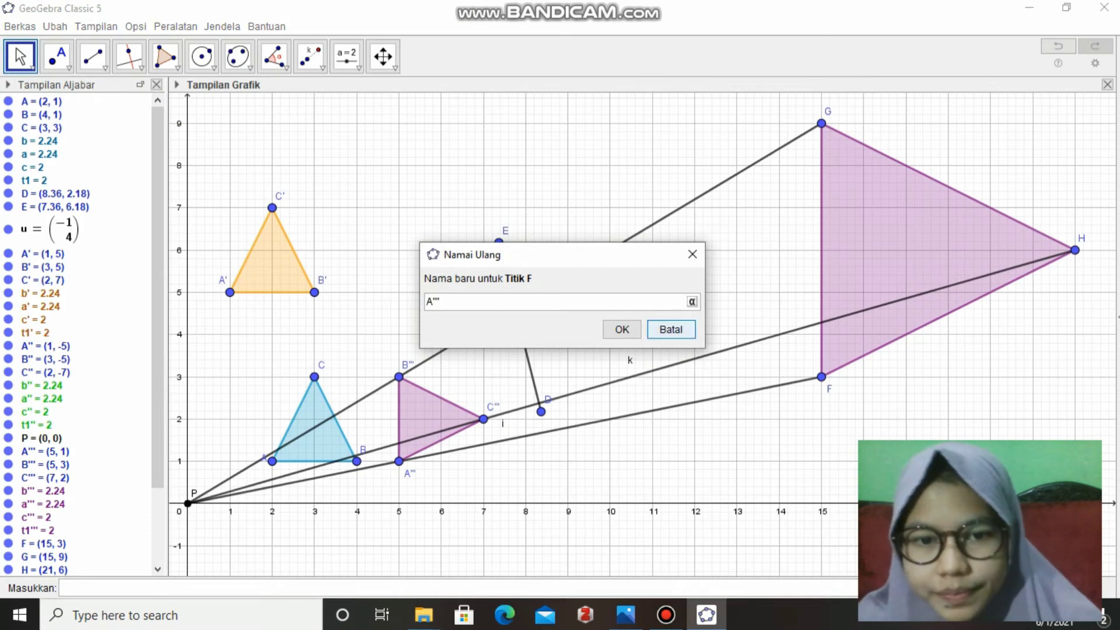
pyautogui.click(622, 329)
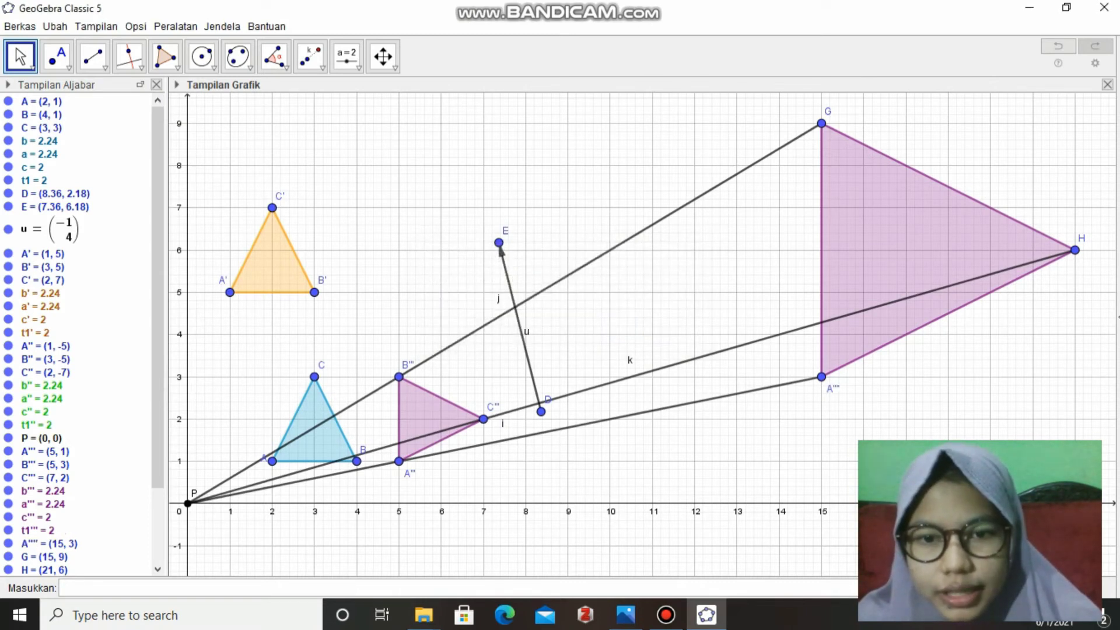
# Rename point G of the enlarged triangle as B''''
pyautogui.rightClick(821, 123)
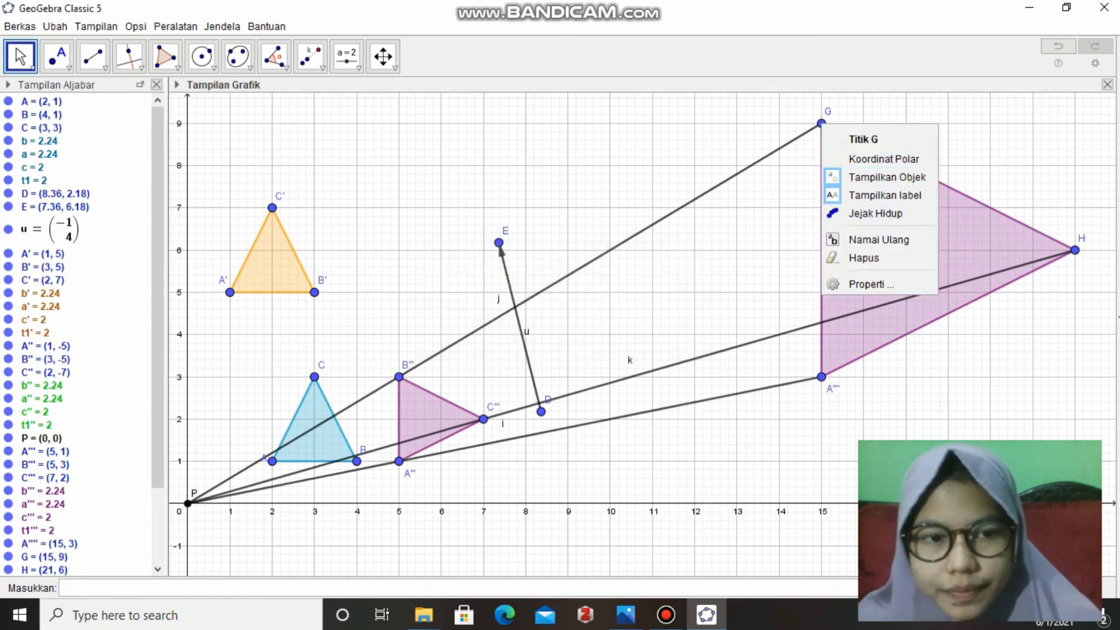
pyautogui.click(857, 238)
pyautogui.write('B')
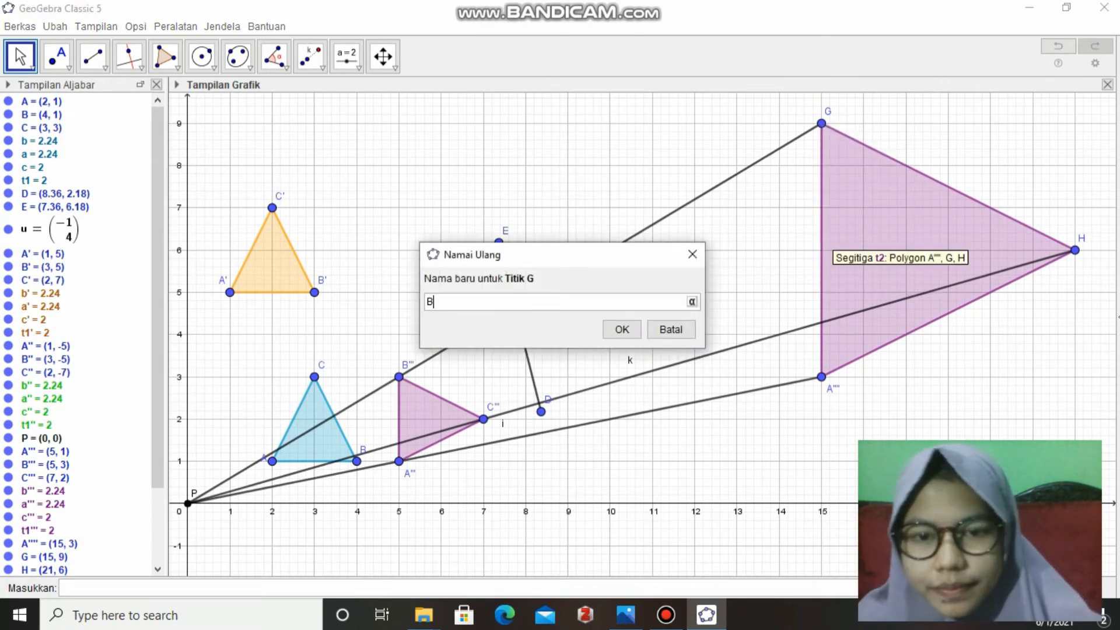
pyautogui.write("''''")
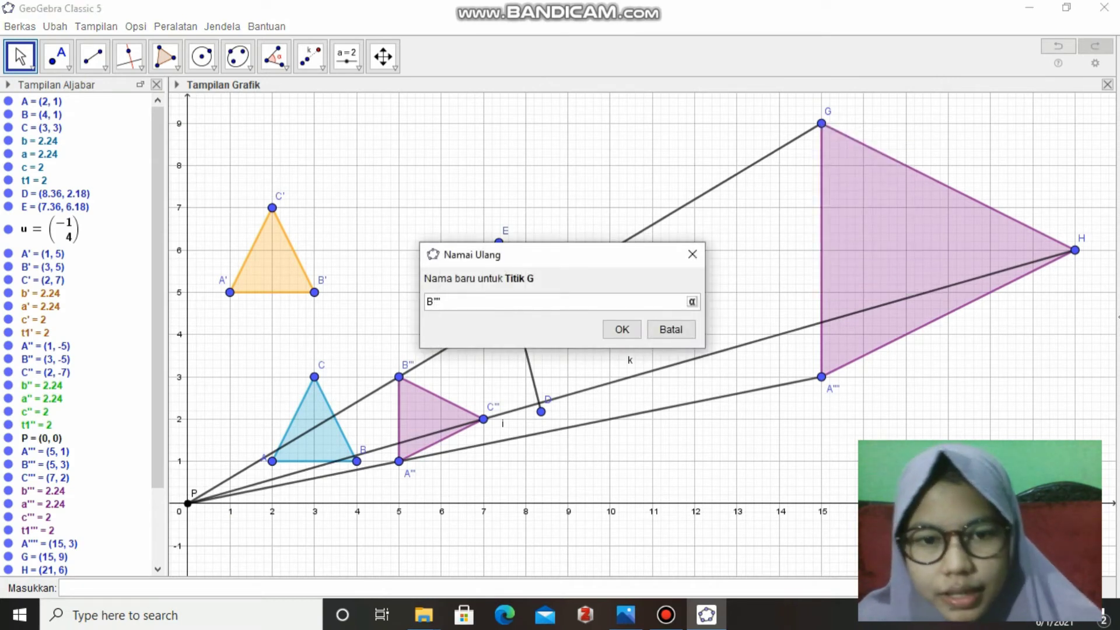
pyautogui.click(622, 329)
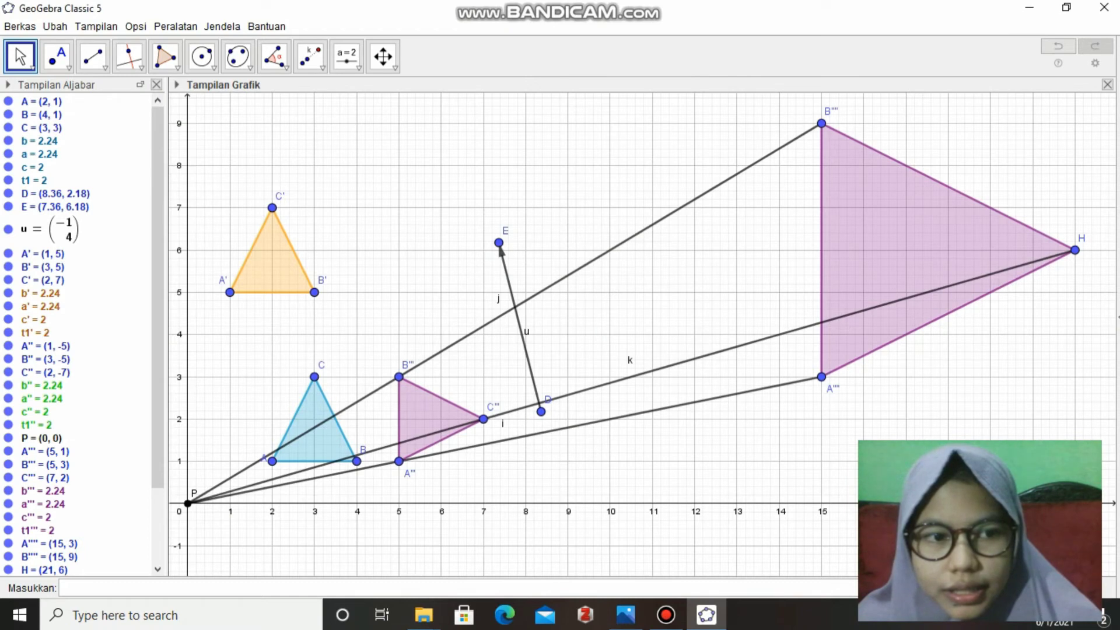
# Rename point H of the enlarged triangle as C''''
pyautogui.rightClick(1075, 250)
pyautogui.click(1044, 366)
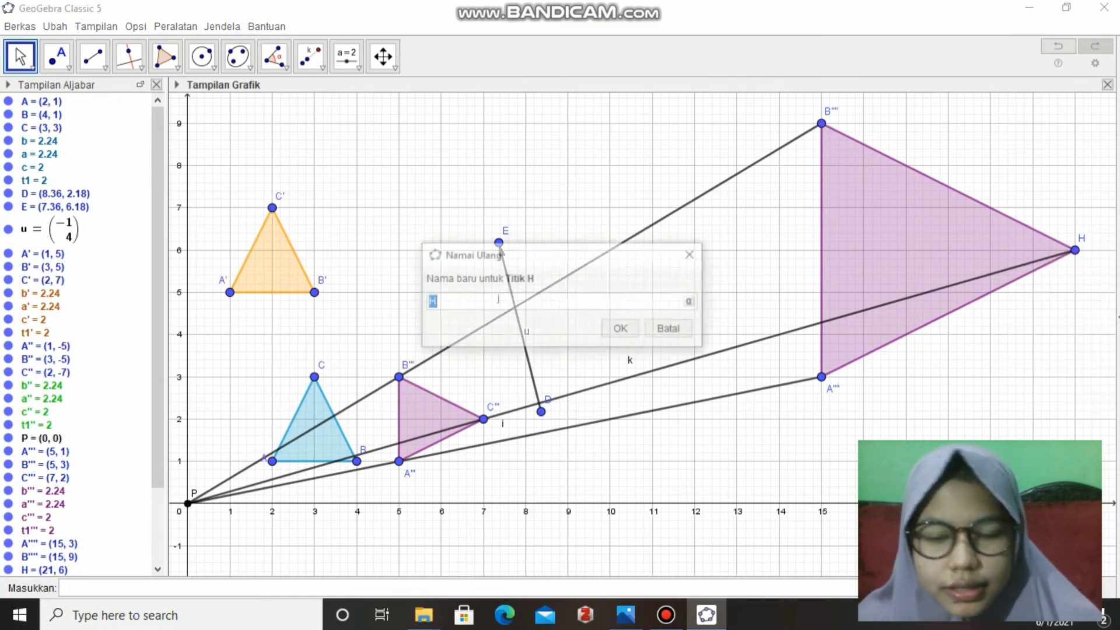
pyautogui.write("C''")
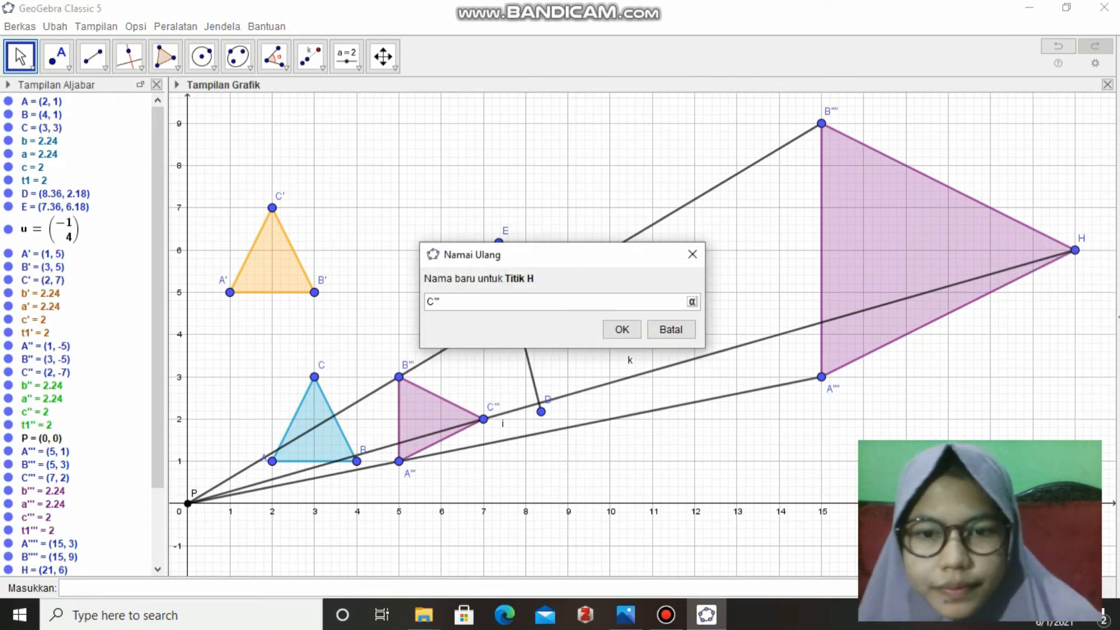
pyautogui.write("'")
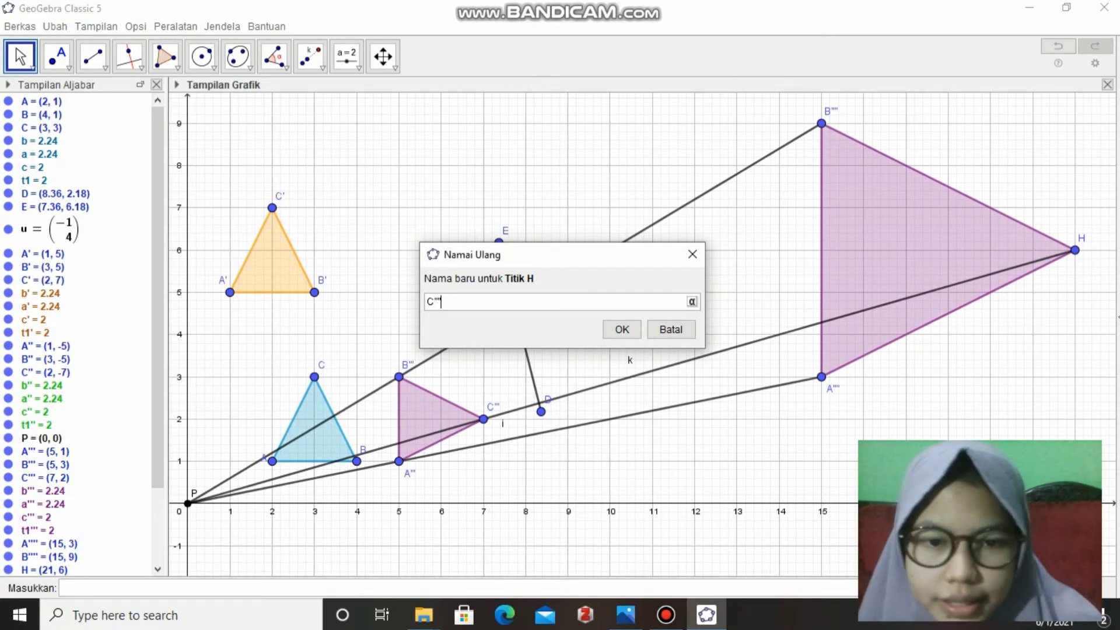
pyautogui.press('Return')
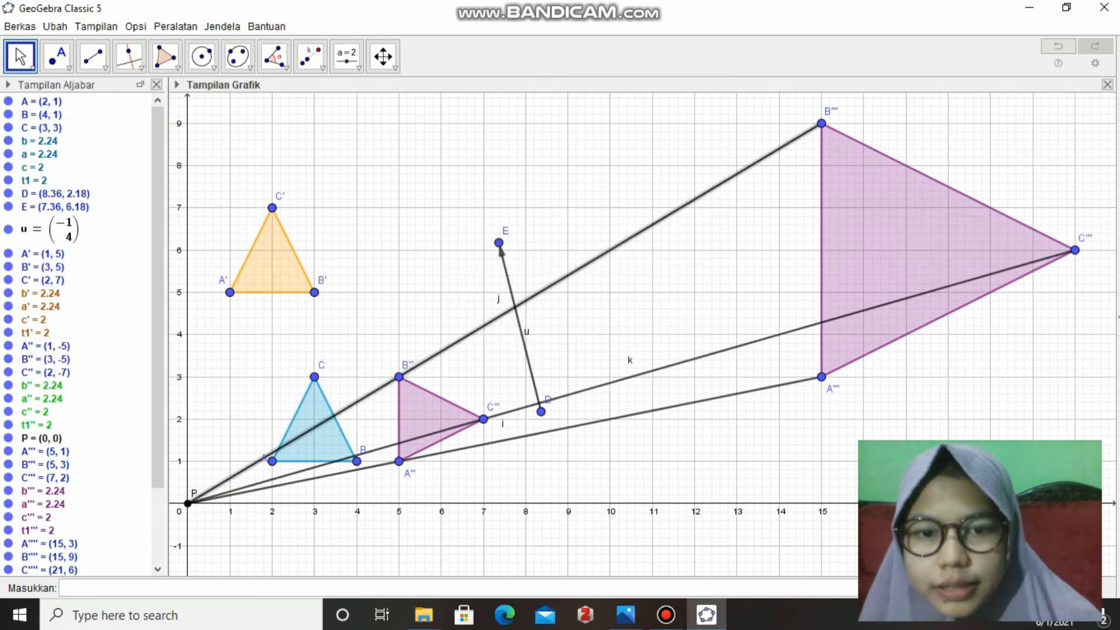
# Delete the three segments joining P to the vertices of the enlarged triangle
pyautogui.press('Delete')
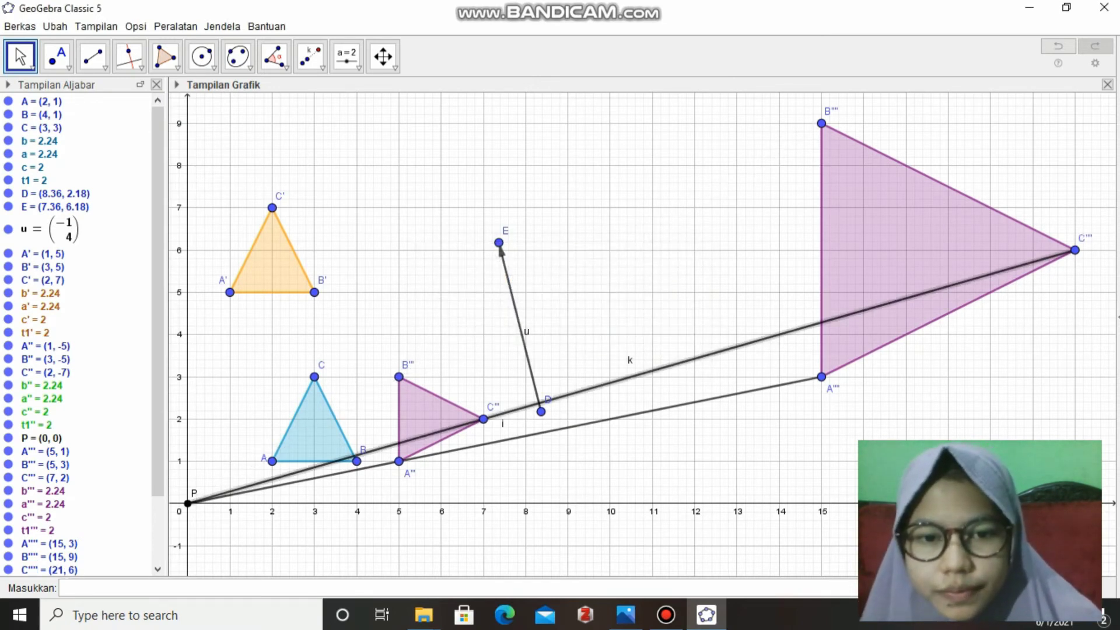
pyautogui.press('Delete')
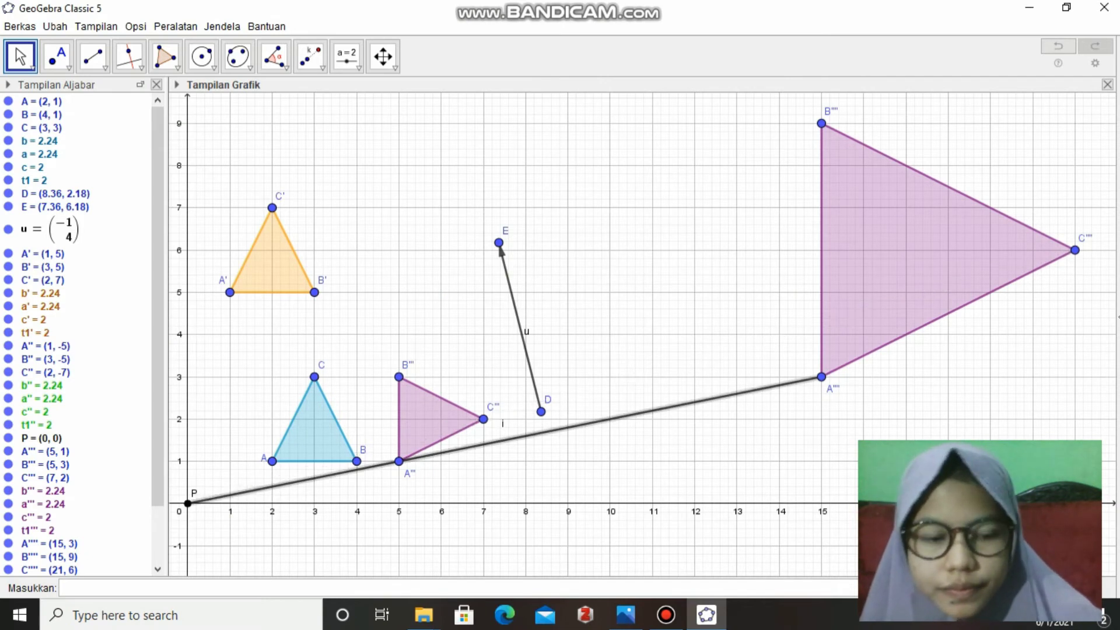
pyautogui.press('Delete')
# Recolor the enlarged triangle A''''B''''C'''' brown
pyautogui.rightClick(902, 229)
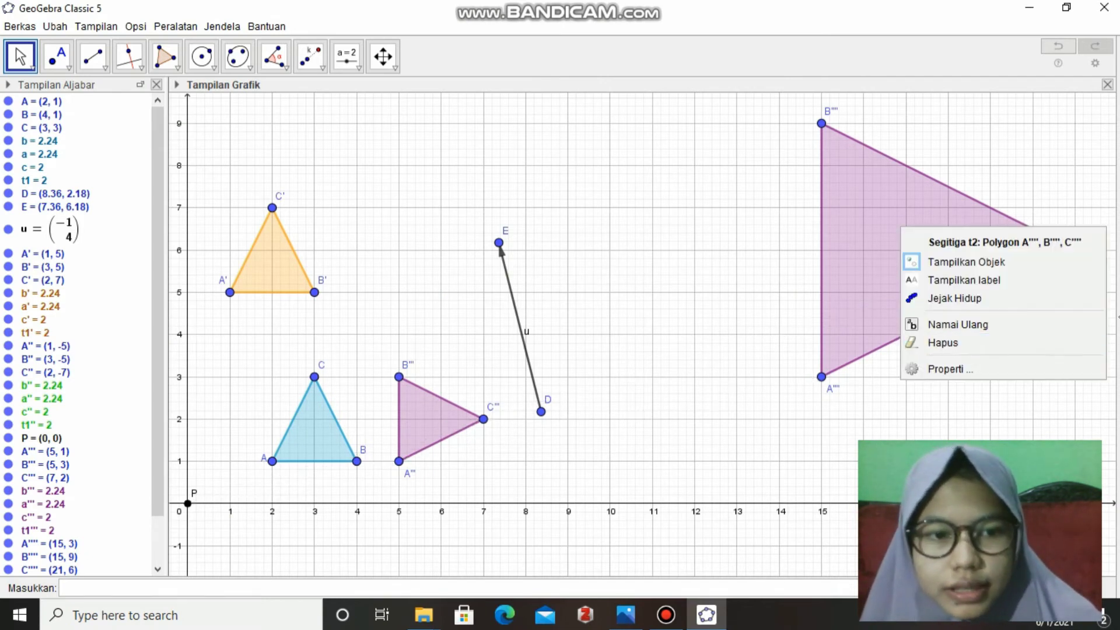
pyautogui.click(950, 368)
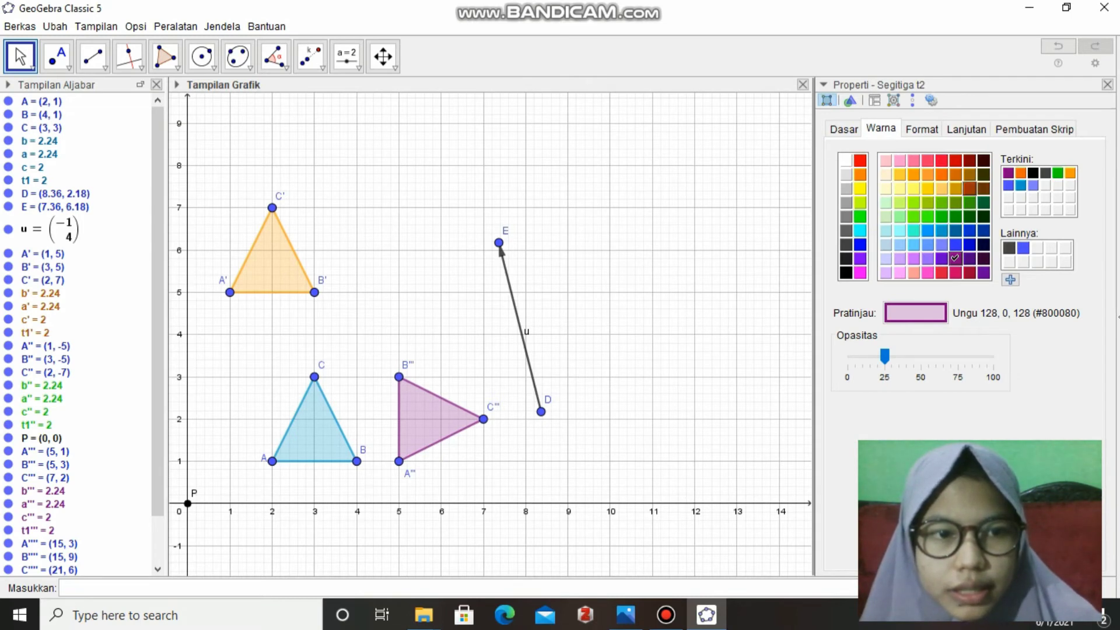
pyautogui.click(969, 188)
pyautogui.click(1107, 84)
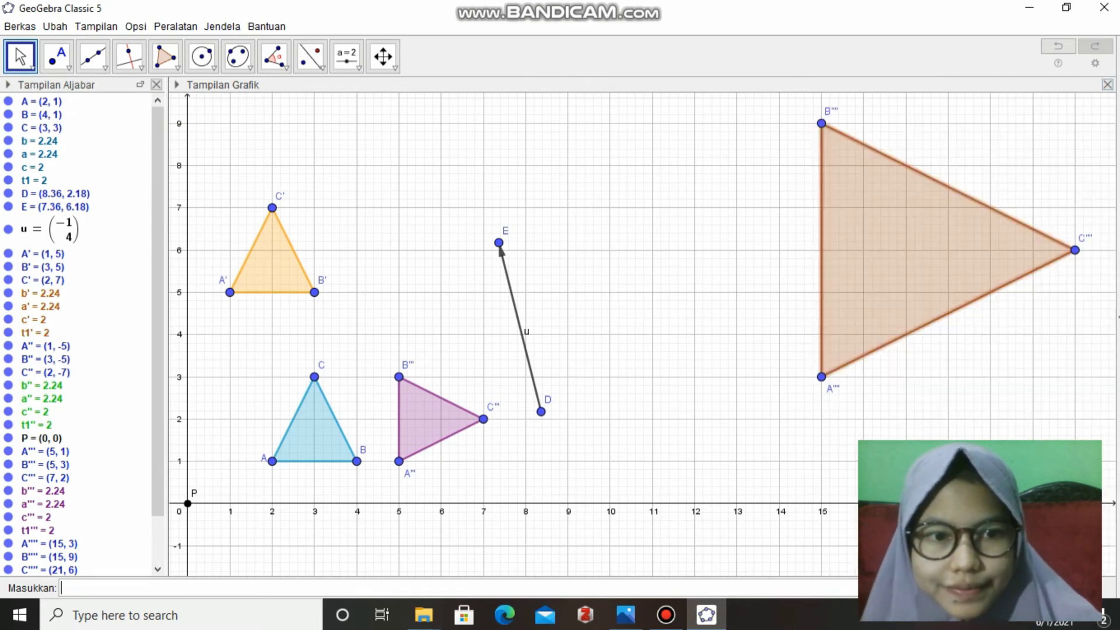
# Look over the dilated triangle's values in the algebra list, and switch to Photos to read question 2 in 2.png
pyautogui.moveTo(933, 496); pyautogui.dragTo(906, 518)
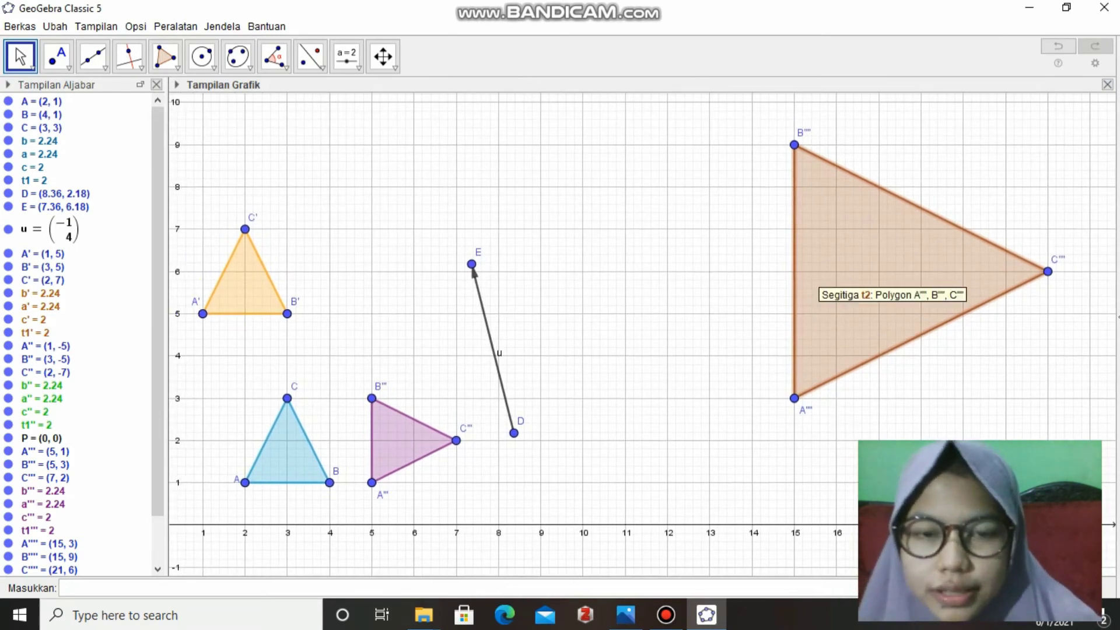
pyautogui.scroll(-2, 23, 295)
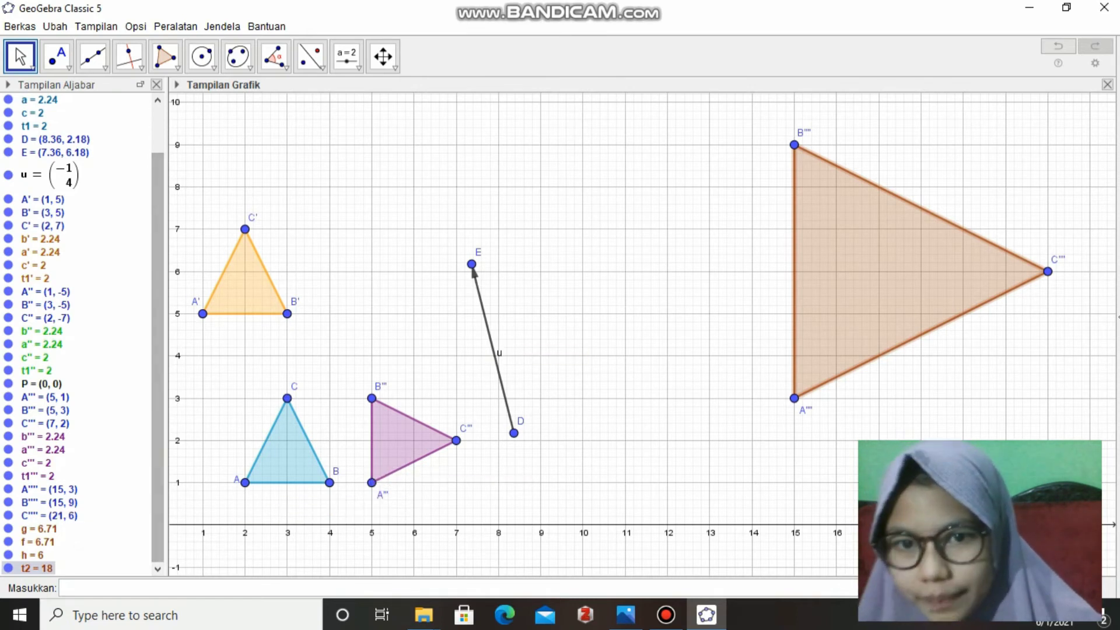
pyautogui.hotkey('alt', 'Tab')
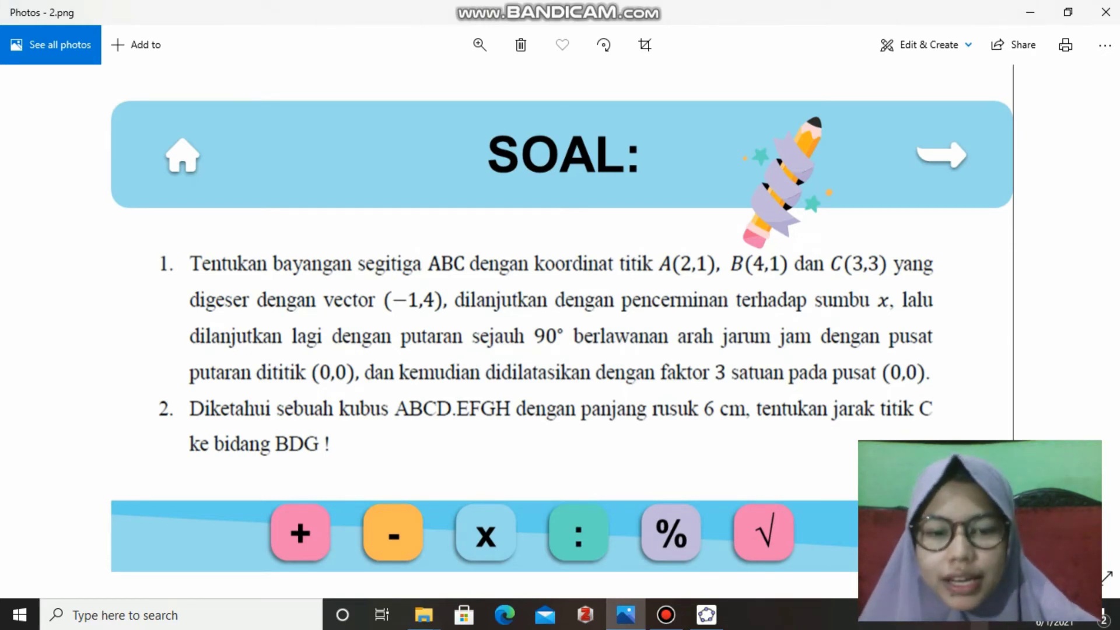
# Switch to the blank GeoGebra window, show the 3D graphics view and close the 2D graphics view
pyautogui.hotkey('alt', 'Tab')
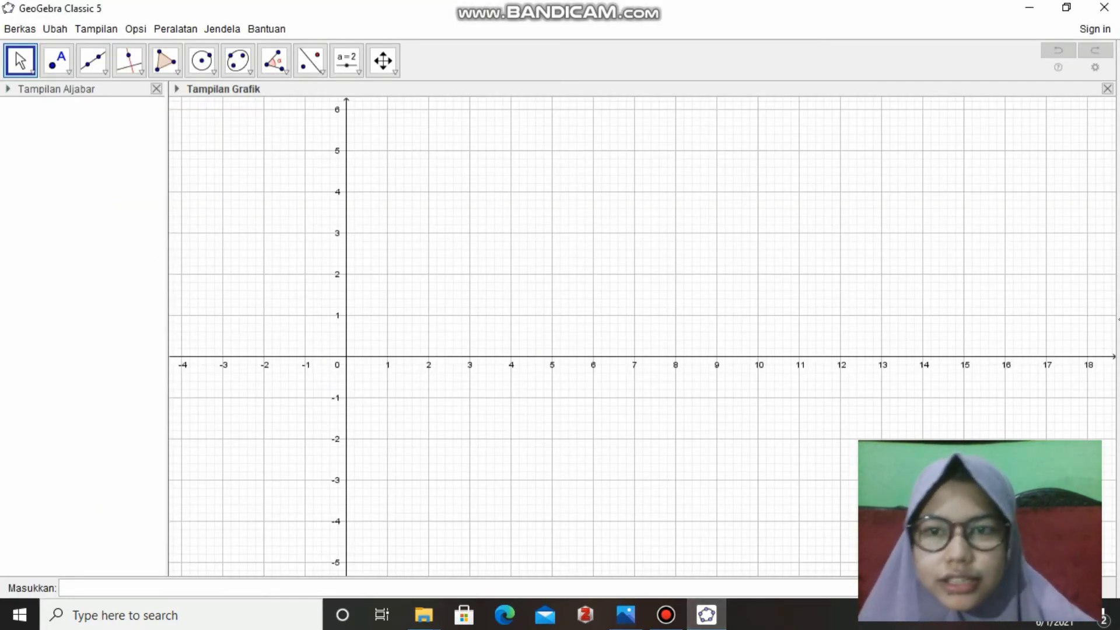
pyautogui.click(95, 29)
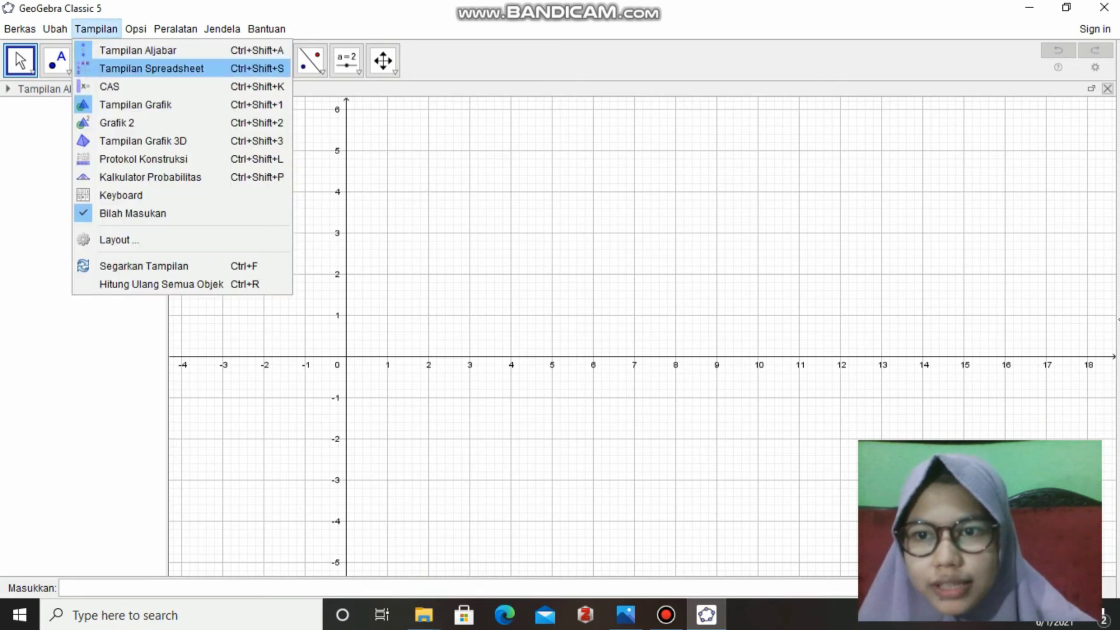
pyautogui.press('Escape')
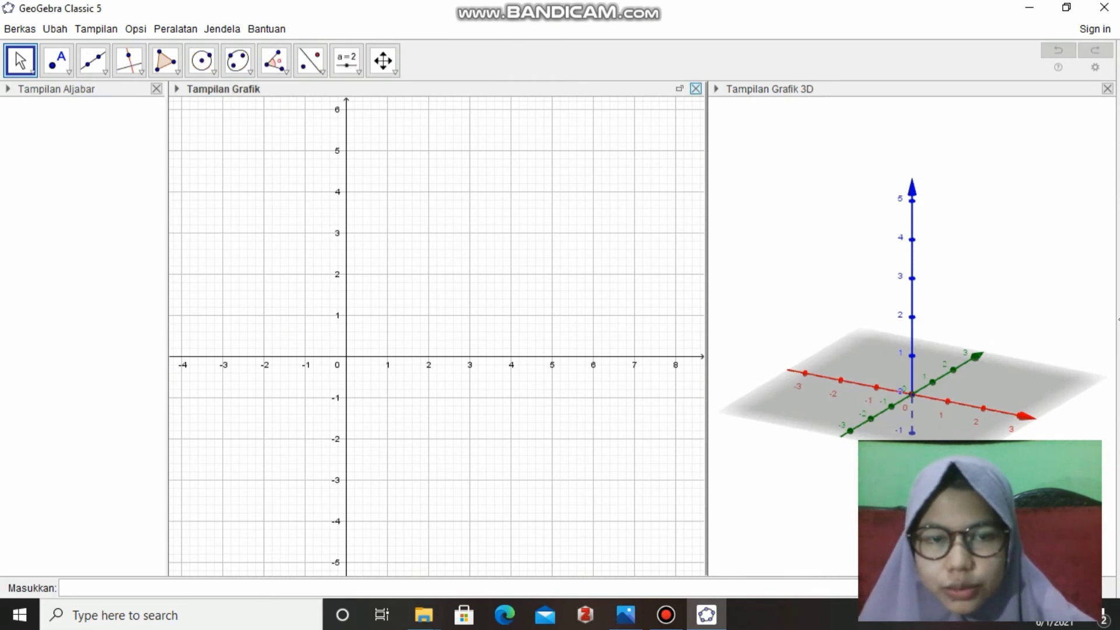
pyautogui.click(696, 89)
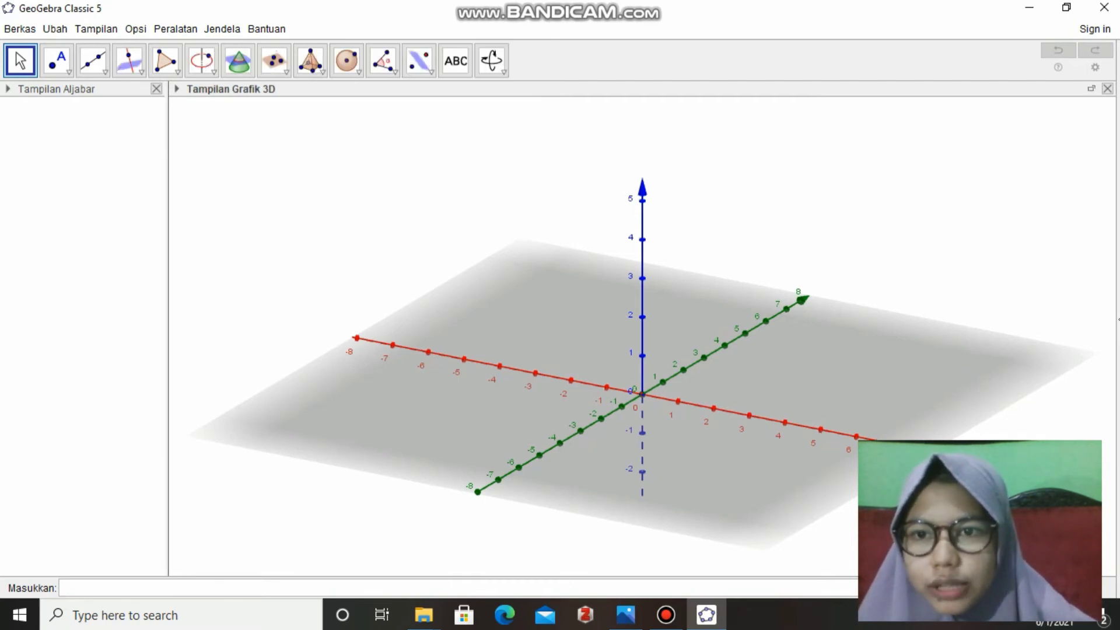
# Build a cube with base edge AB from the origin (0, 0, 0) to (6, 0, 0) on the x-axis
pyautogui.click(309, 60)
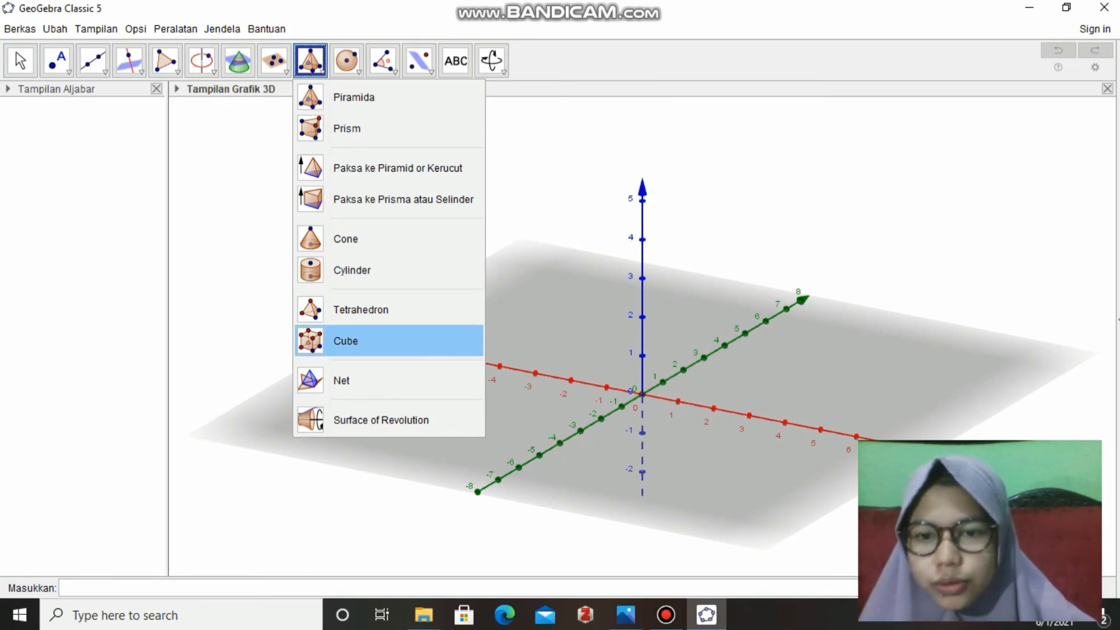
pyautogui.click(367, 334)
pyautogui.click(642, 395)
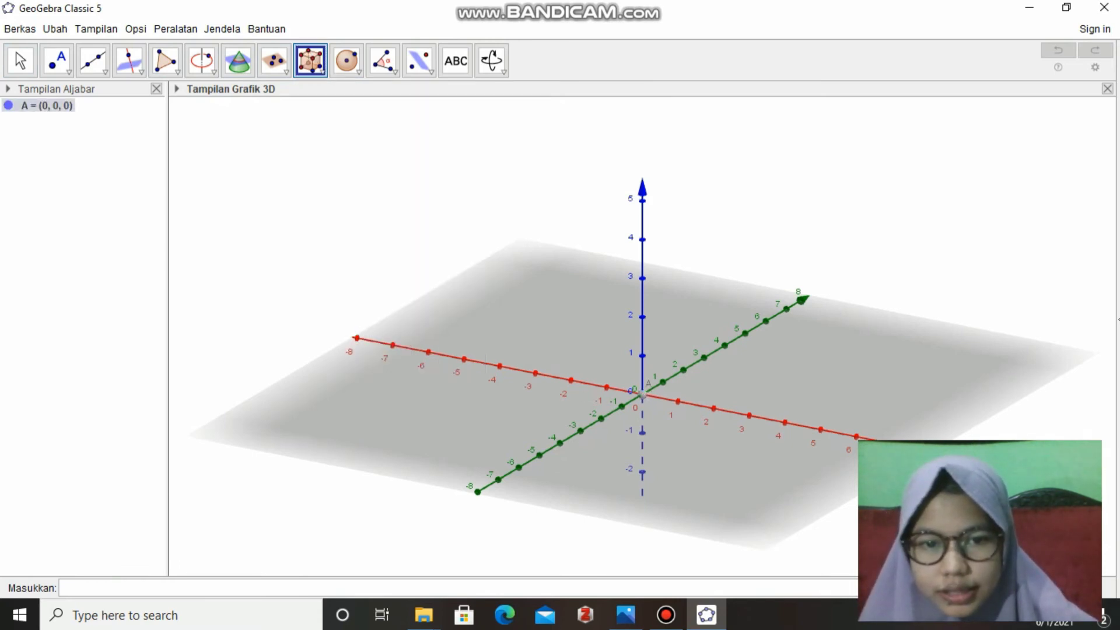
pyautogui.click(856, 437)
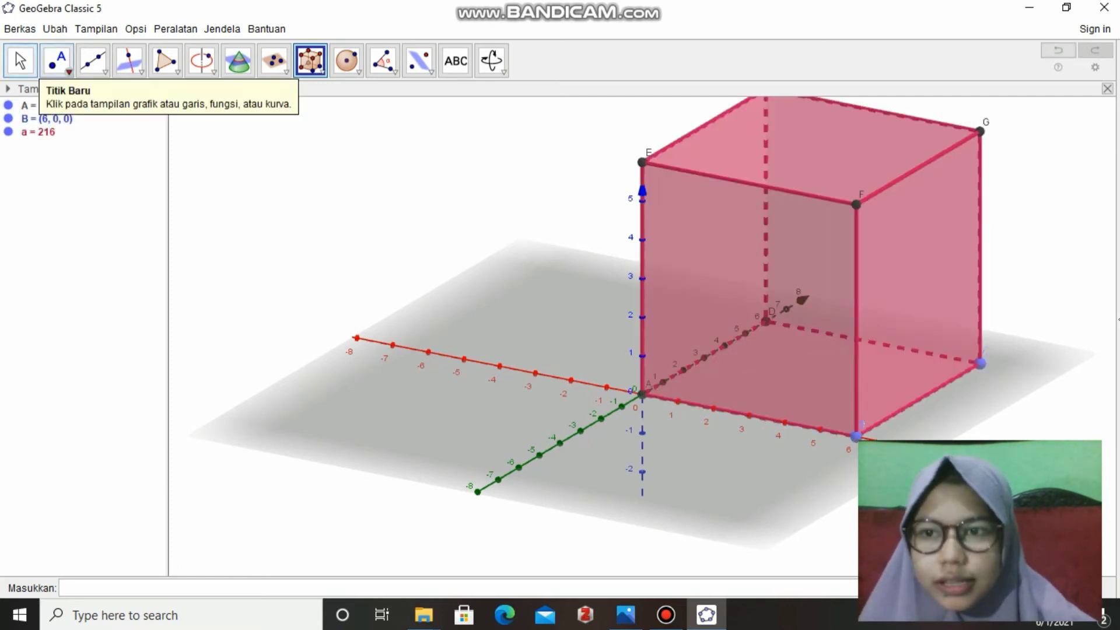
pyautogui.press('Escape')
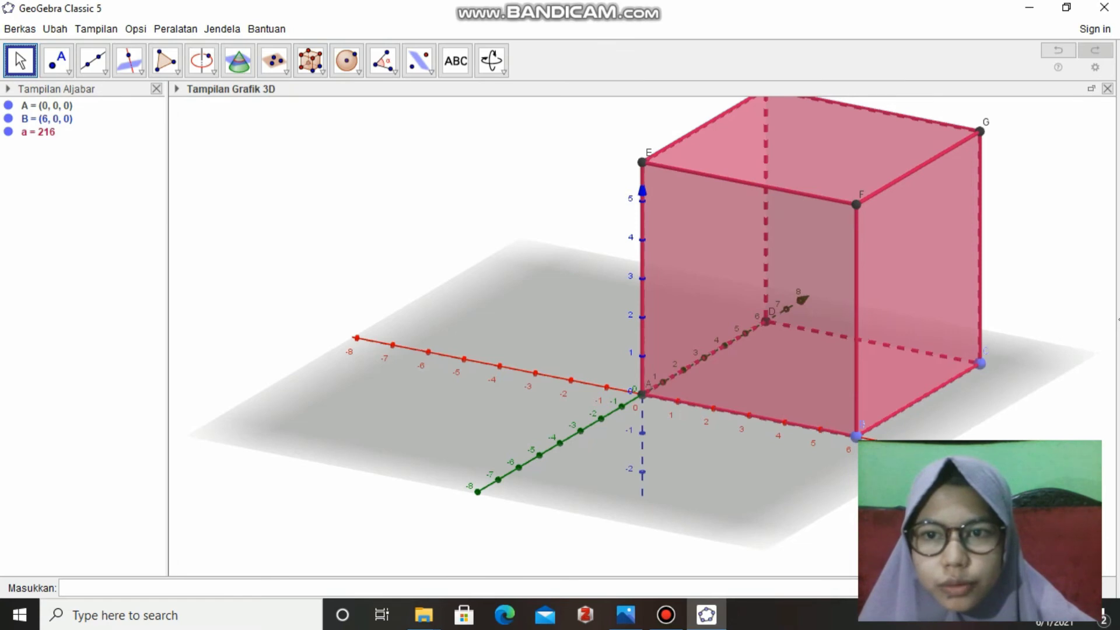
# Hide the coordinate axes and the base plane in the 3D graphics view
pyautogui.click(176, 89)
pyautogui.click(181, 106)
pyautogui.click(218, 106)
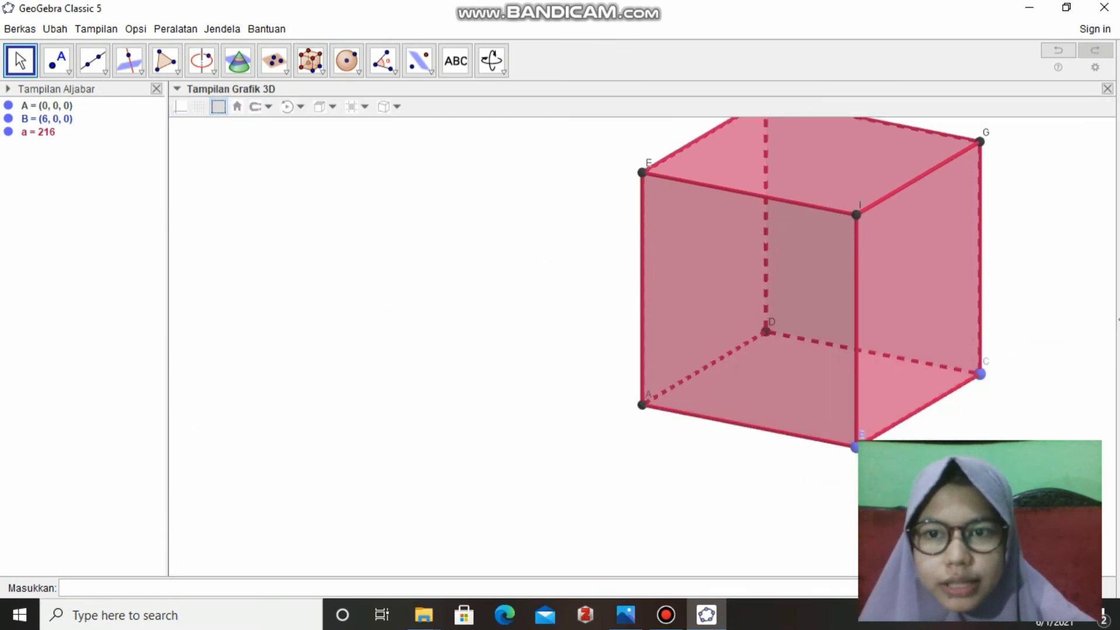
# Recolor the cube bright green (102, 255, 0)
pyautogui.click(491, 60)
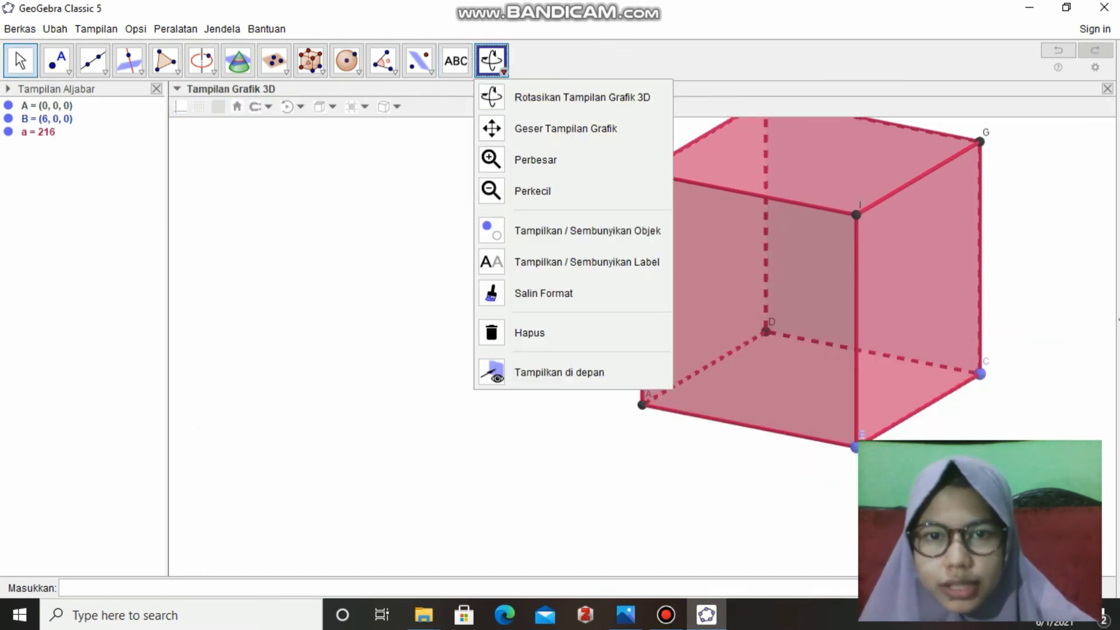
pyautogui.click(525, 129)
pyautogui.moveTo(545, 215); pyautogui.dragTo(370, 280)
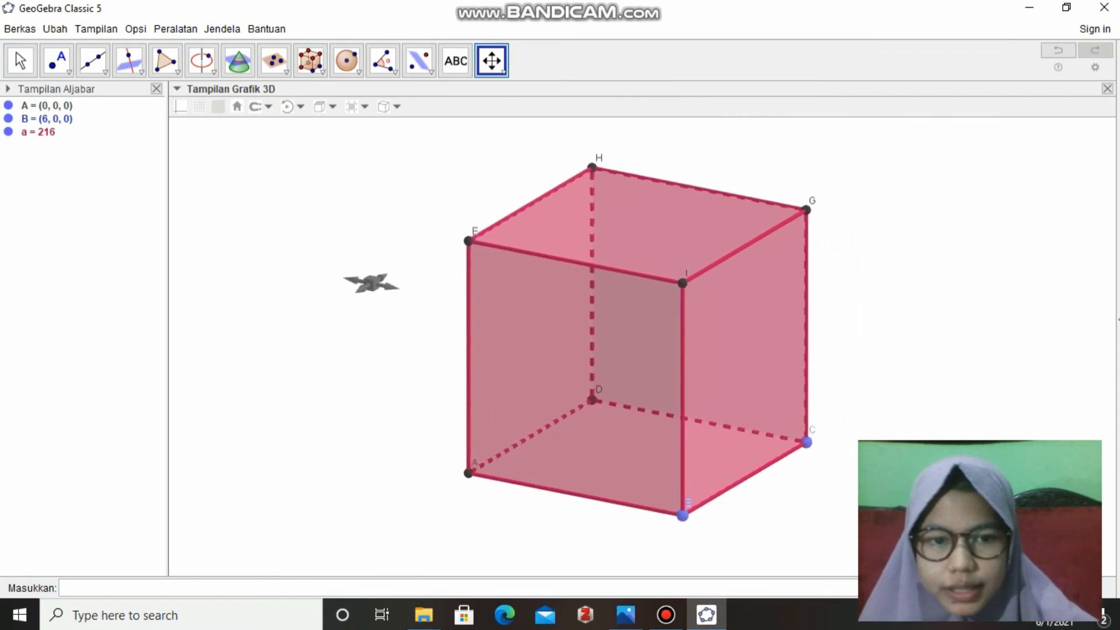
pyautogui.rightClick(39, 132)
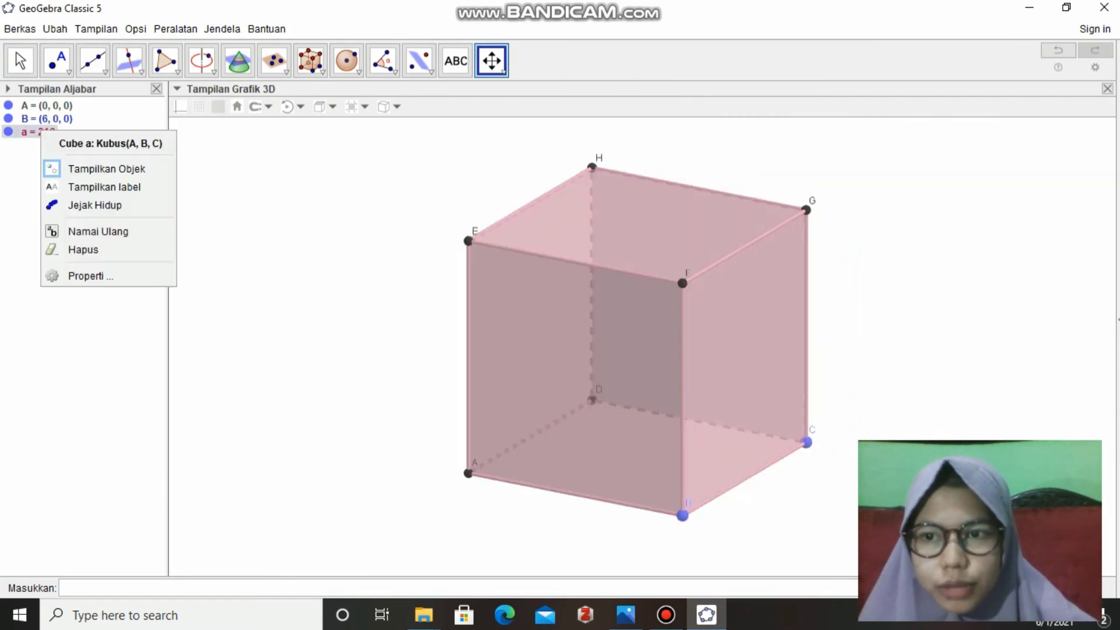
pyautogui.click(87, 276)
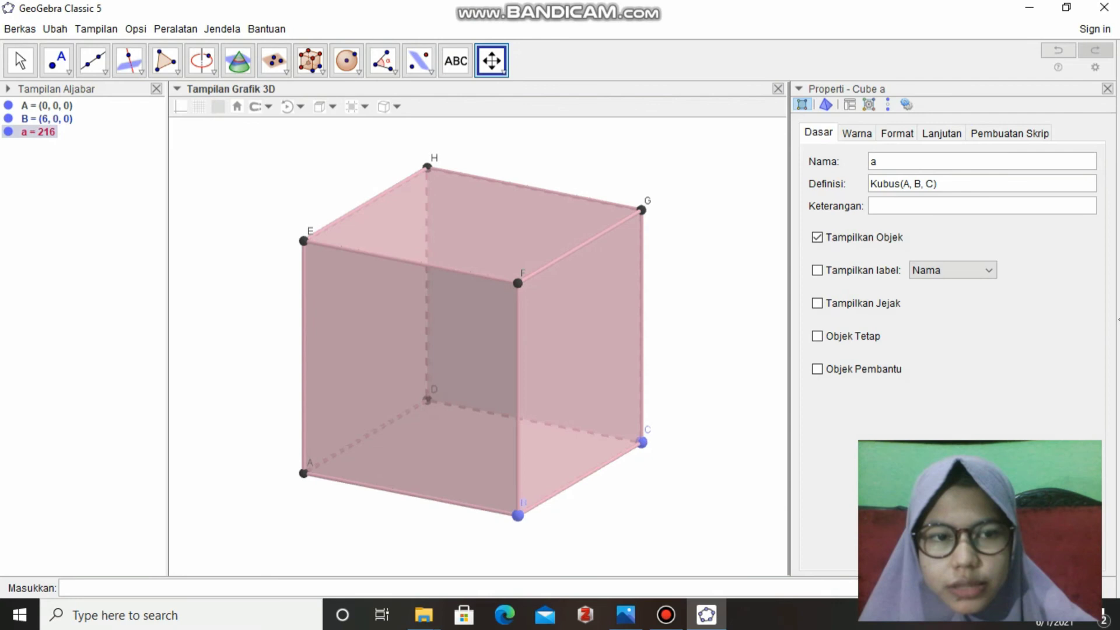
pyautogui.click(856, 133)
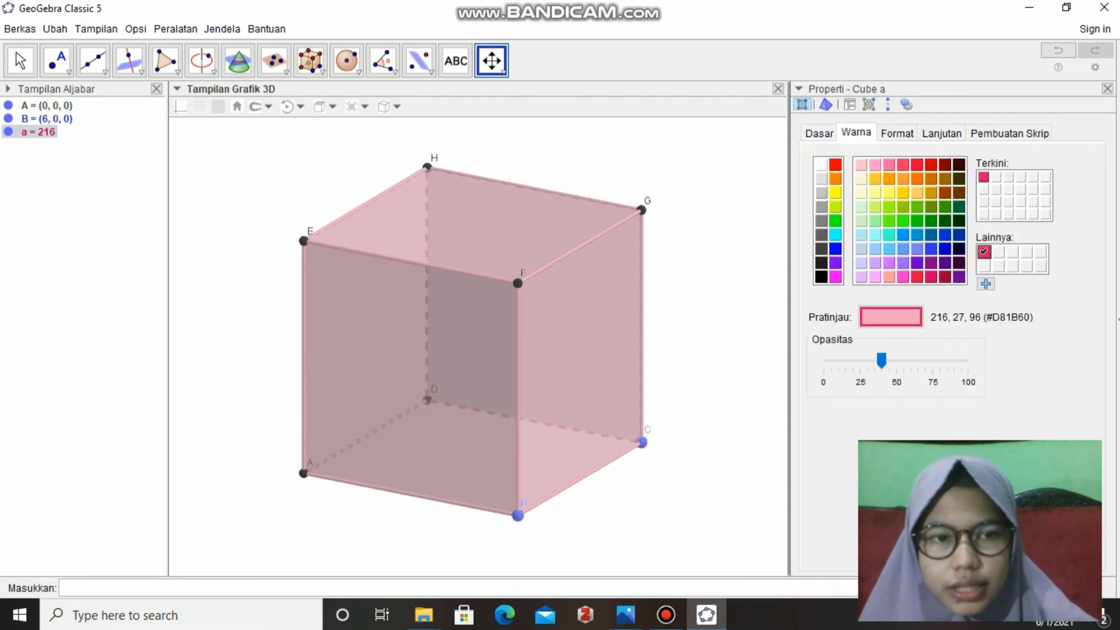
pyautogui.click(888, 220)
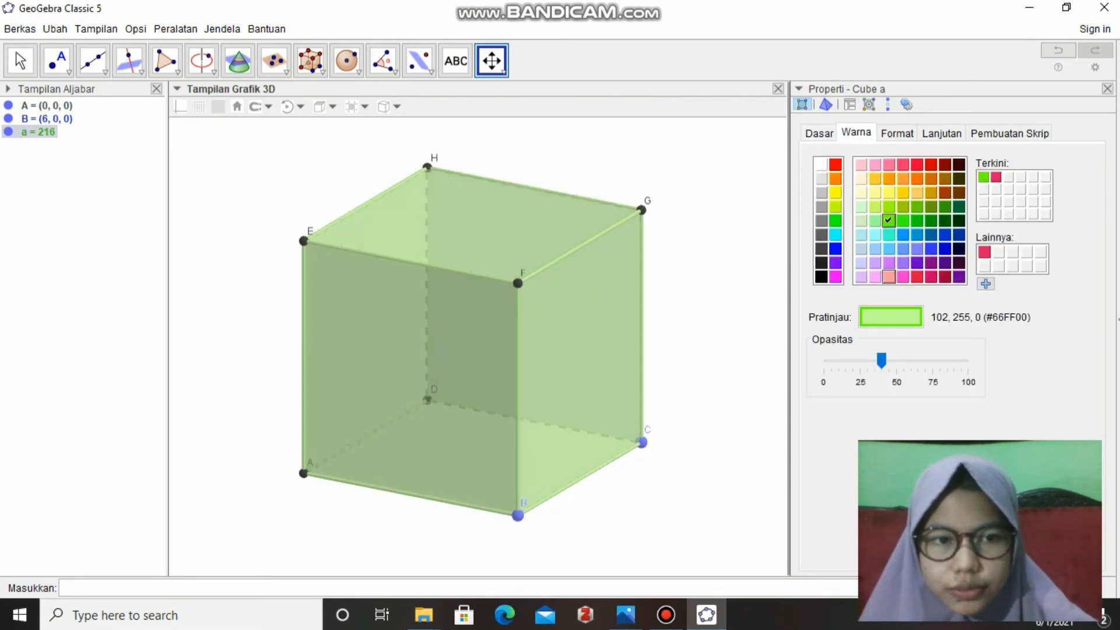
pyautogui.click(1106, 88)
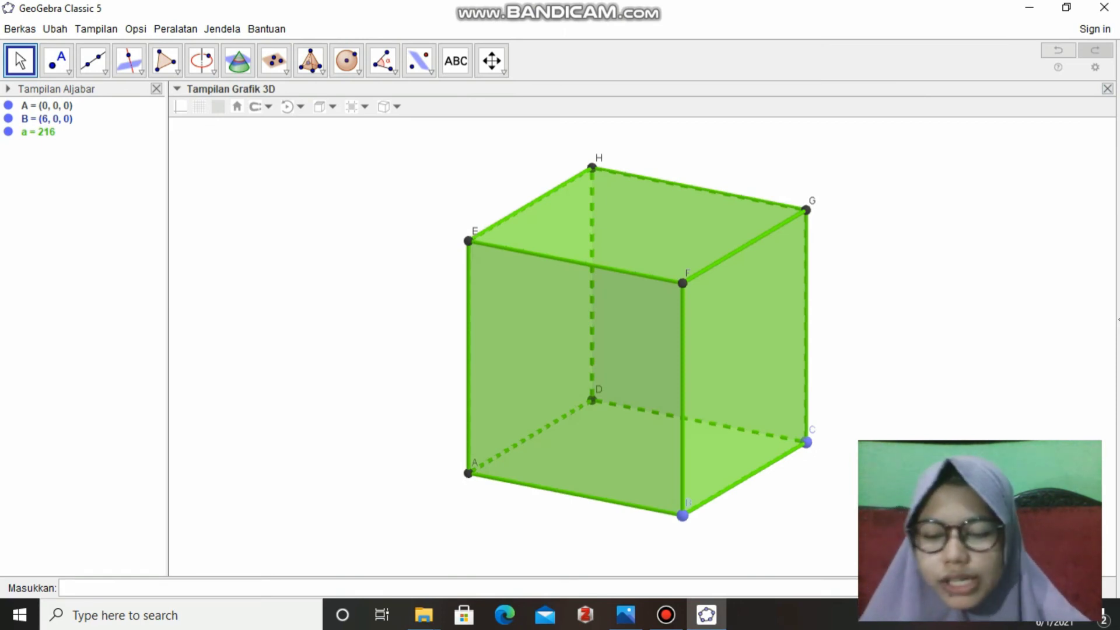
# Draw the triangle BDG inside the cube with the Polygon tool, using vertices B, D and G
pyautogui.click(165, 60)
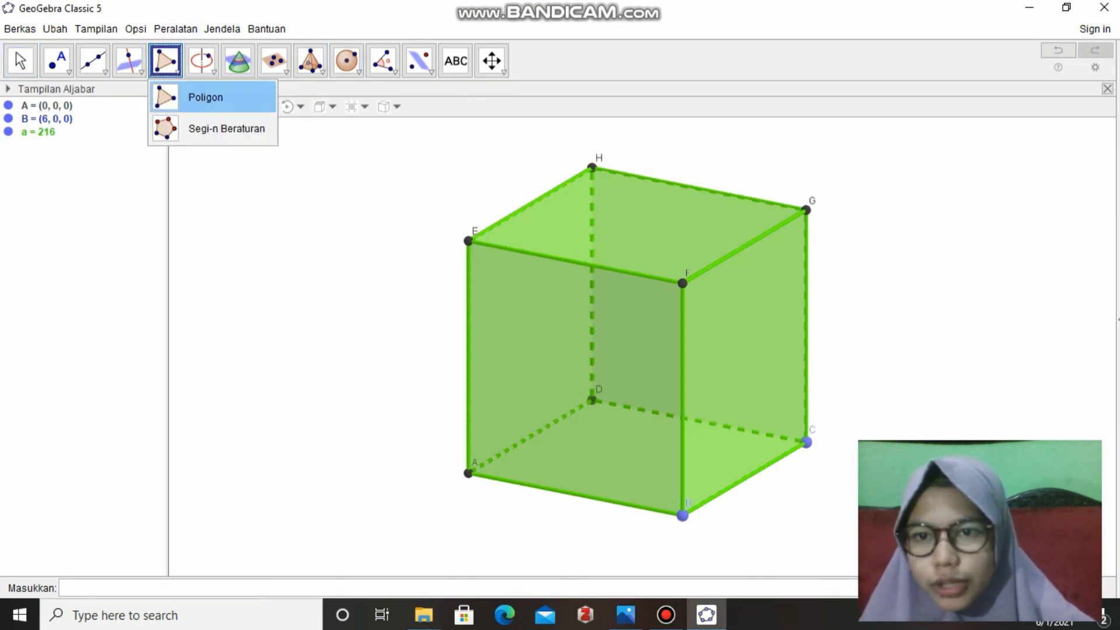
pyautogui.click(204, 97)
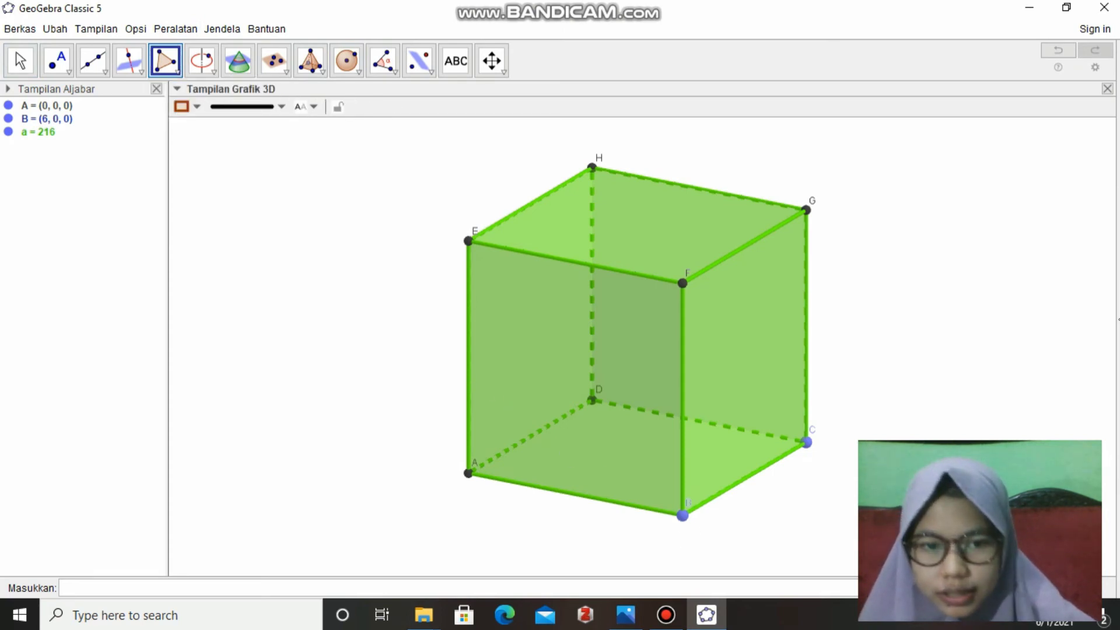
pyautogui.click(592, 400)
pyautogui.click(682, 515)
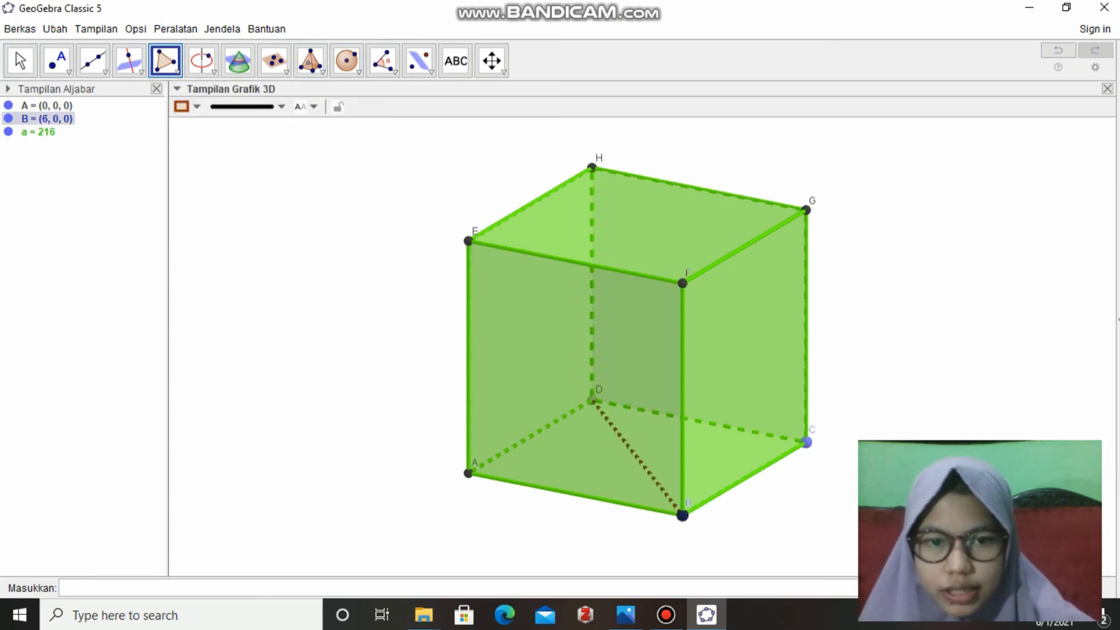
pyautogui.click(805, 210)
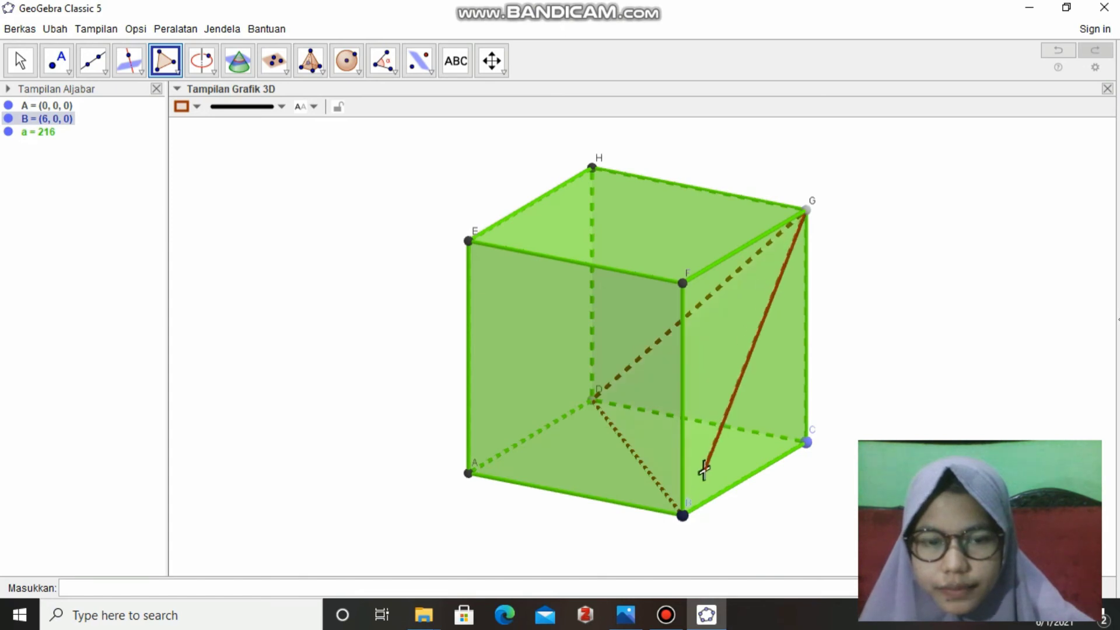
pyautogui.click(683, 513)
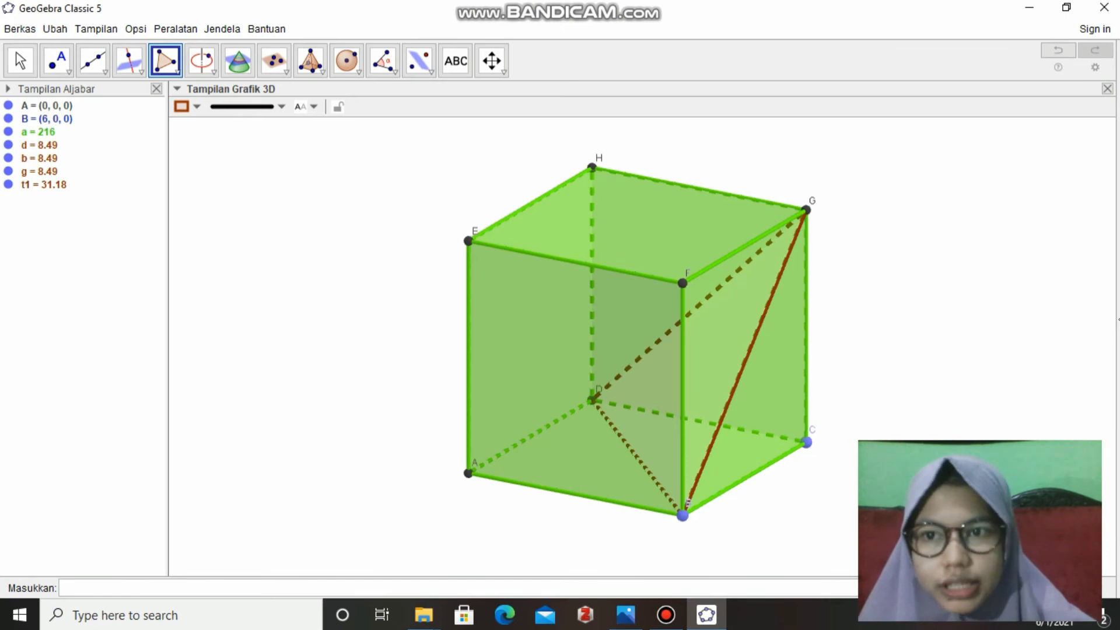
# Construct a line through vertex C perpendicular to triangle BDG
pyautogui.click(128, 60)
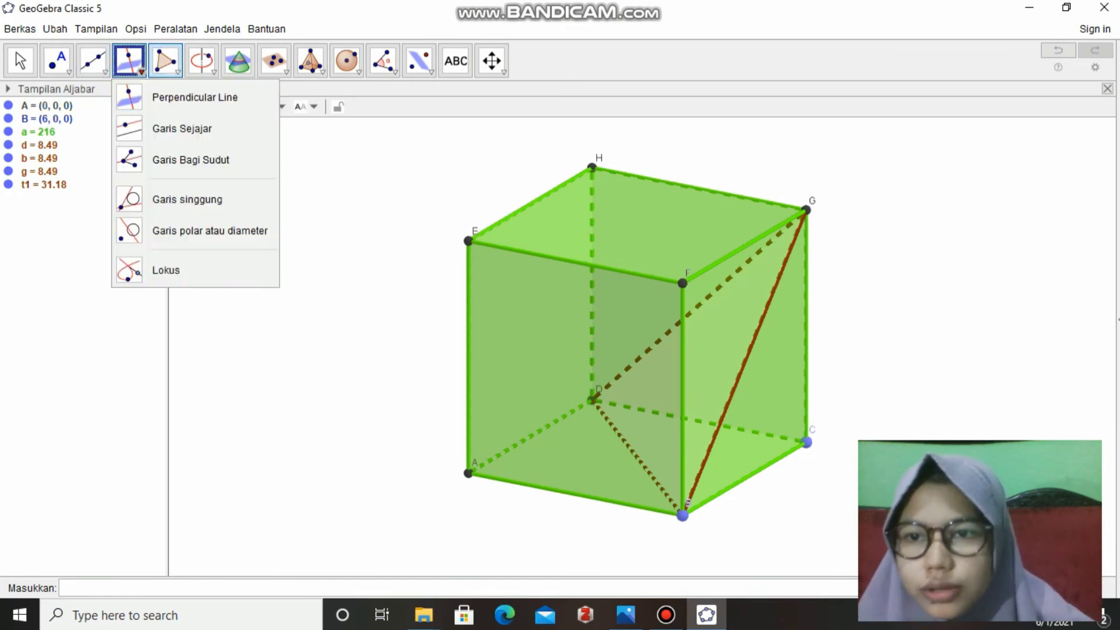
pyautogui.moveTo(56, 60)
pyautogui.moveTo(128, 60)
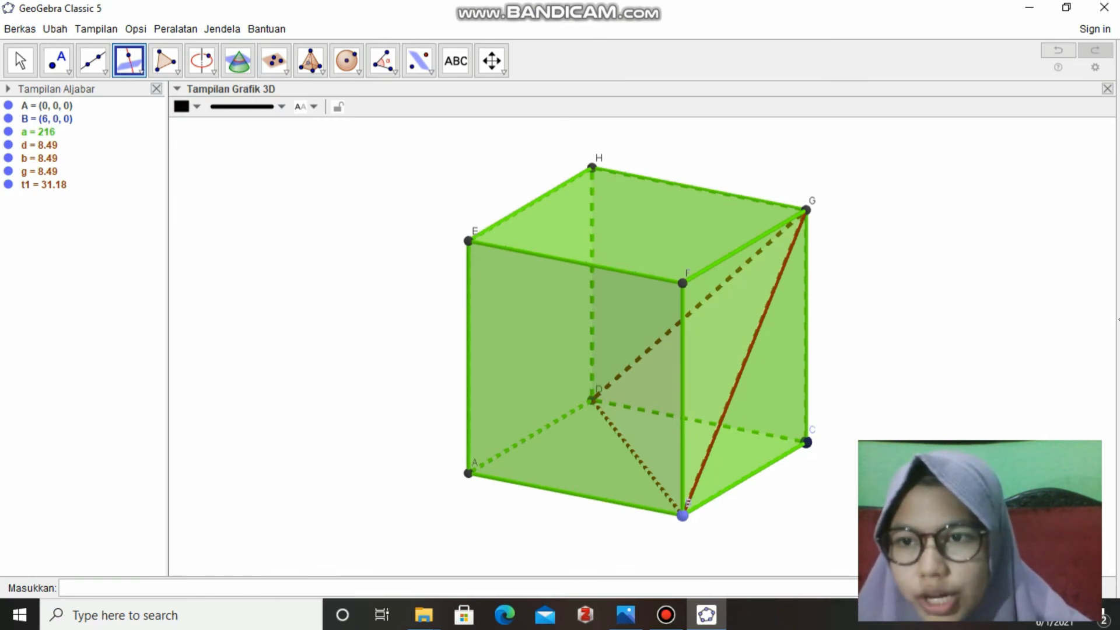
pyautogui.click(44, 185)
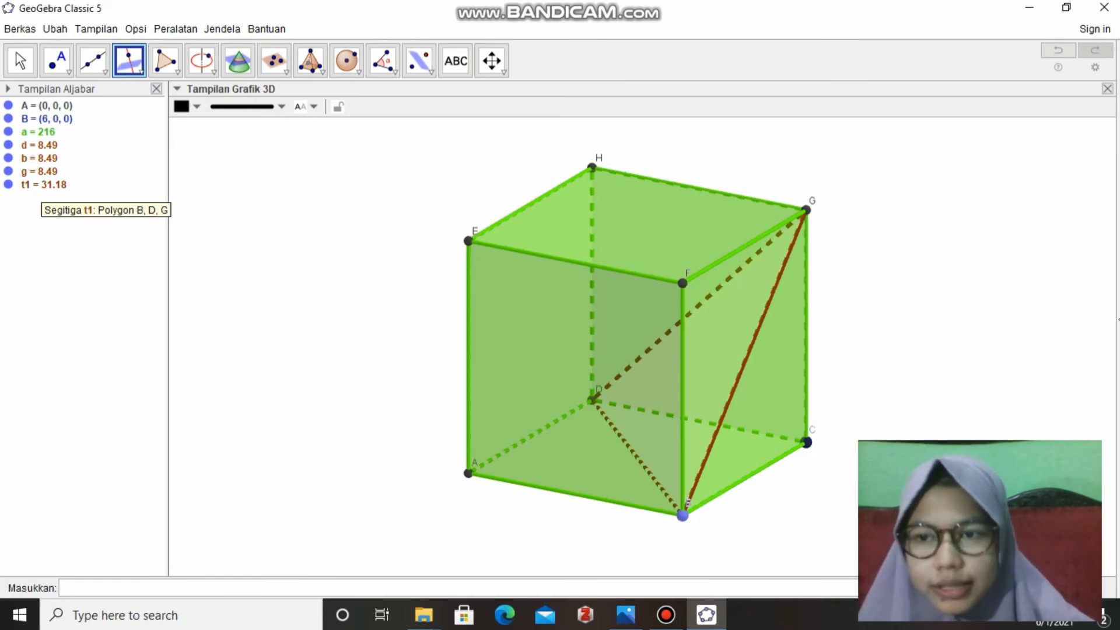
pyautogui.click(807, 442)
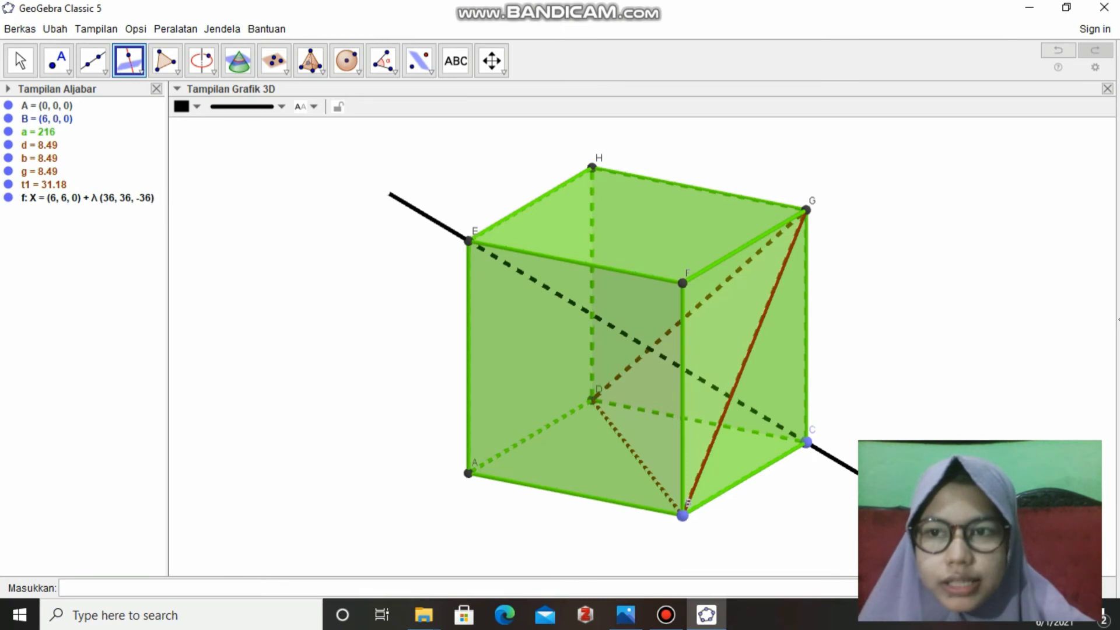
# Recolor the perpendicular line through C dark blue (0, 51, 153)
pyautogui.click(21, 60)
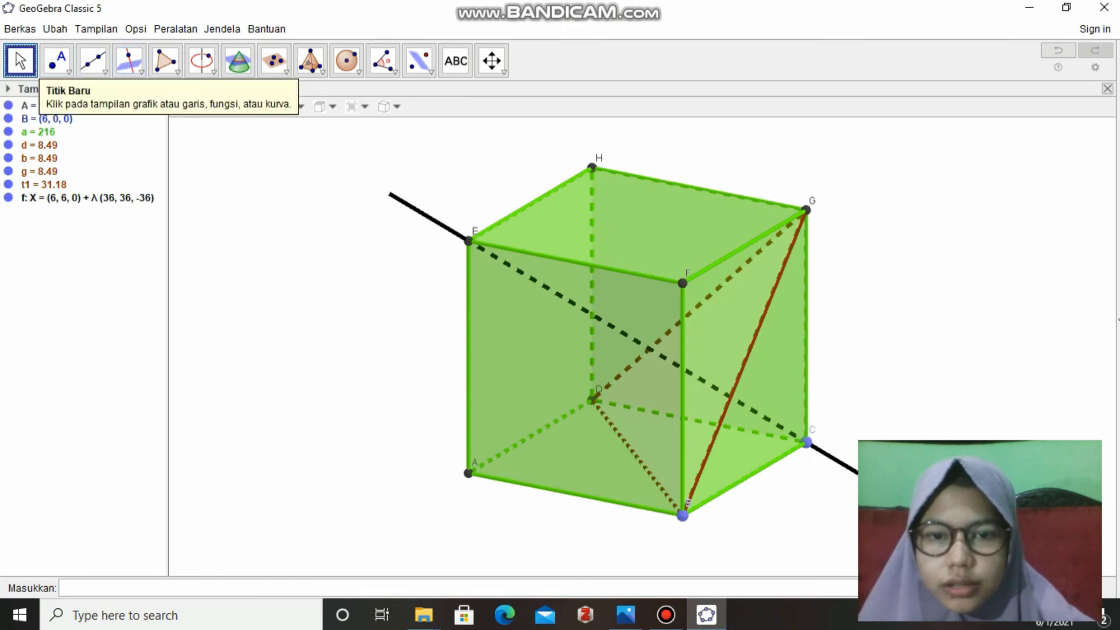
pyautogui.rightClick(50, 197)
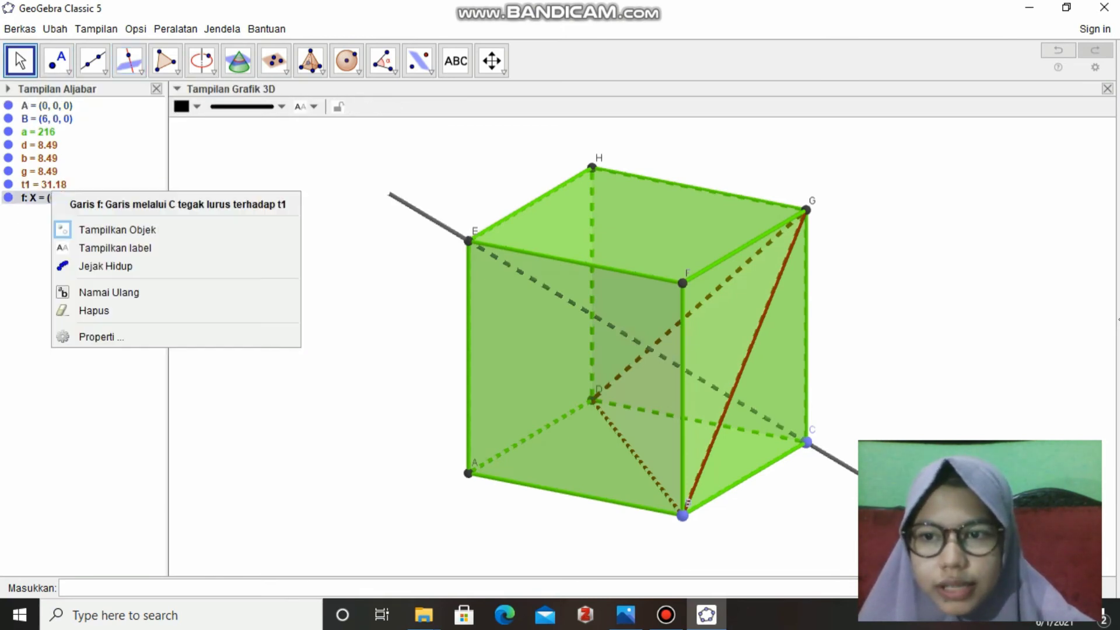
pyautogui.click(99, 336)
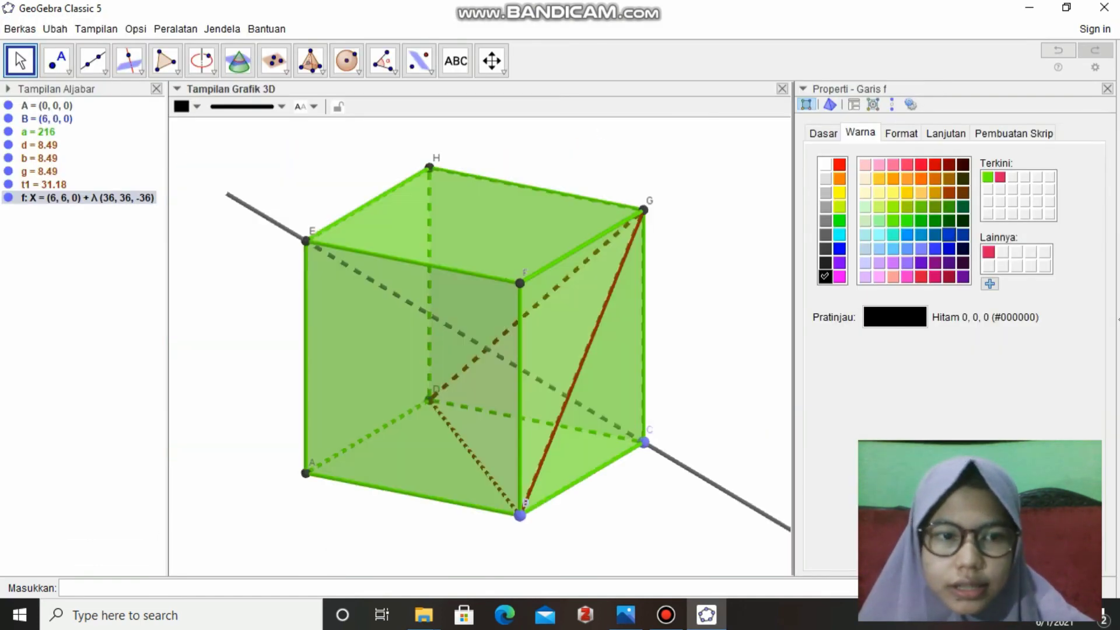
pyautogui.click(962, 234)
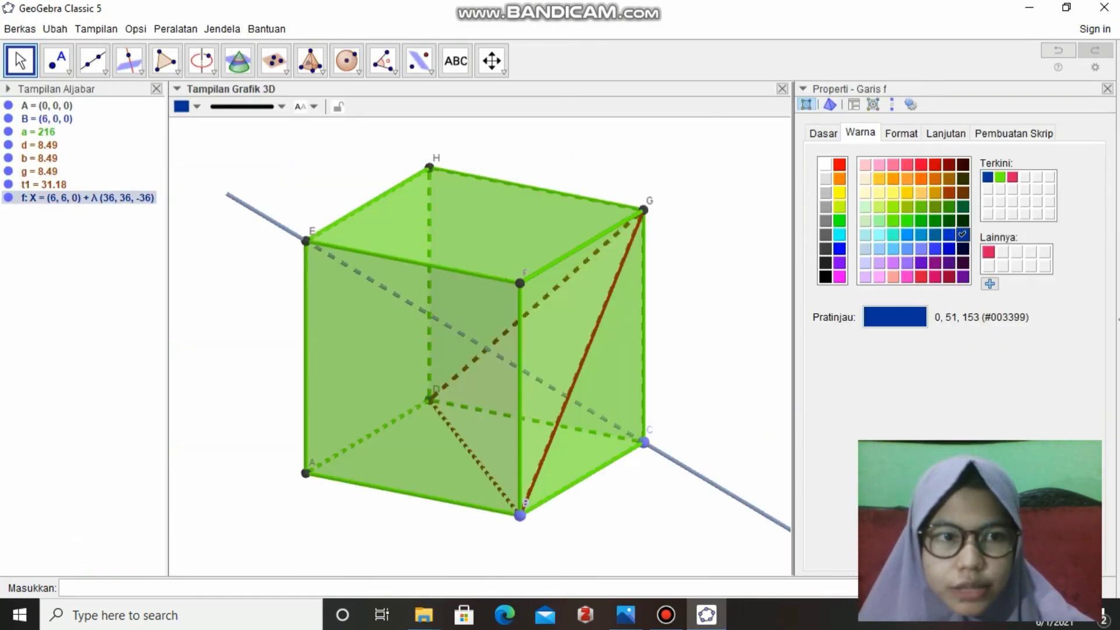
pyautogui.press('Escape')
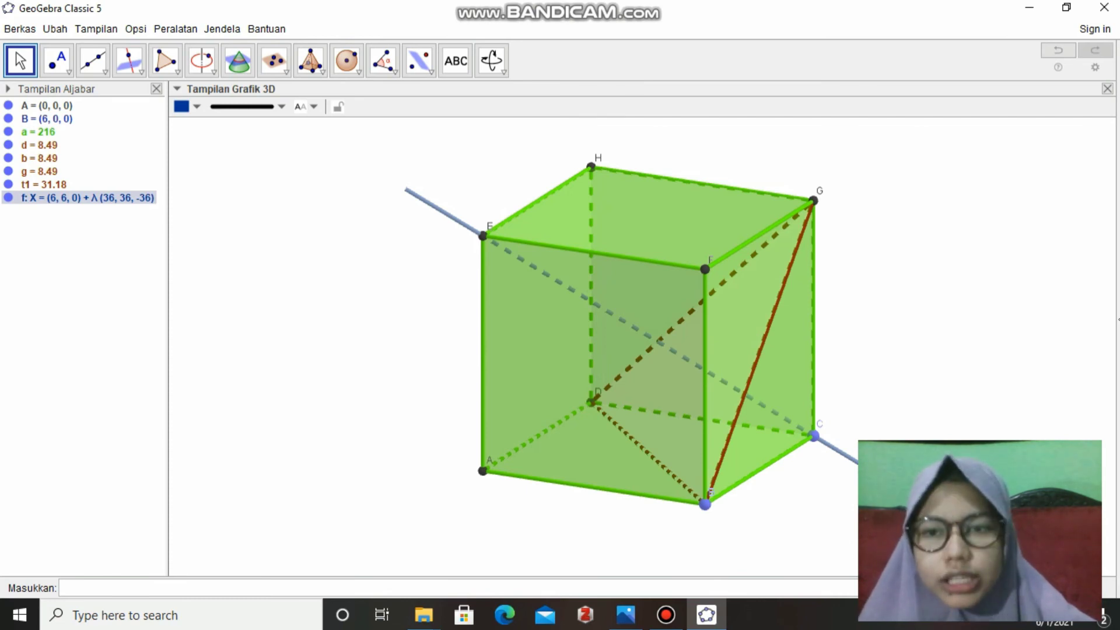
# Create the intersection point of the perpendicular line through C and triangle BDG
pyautogui.click(57, 60)
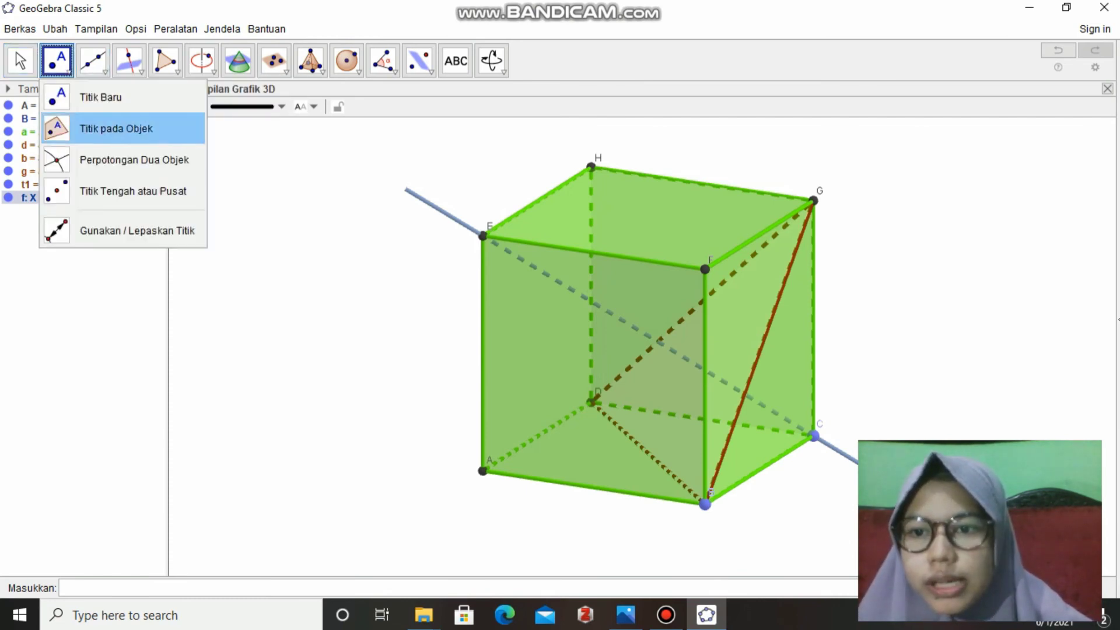
pyautogui.click(134, 159)
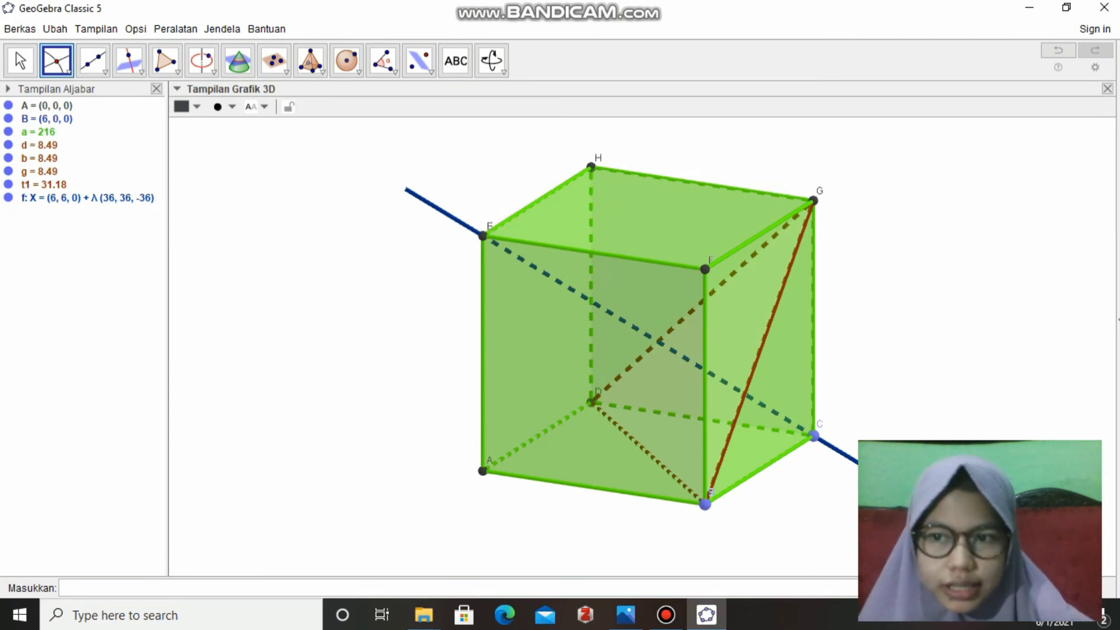
pyautogui.click(87, 198)
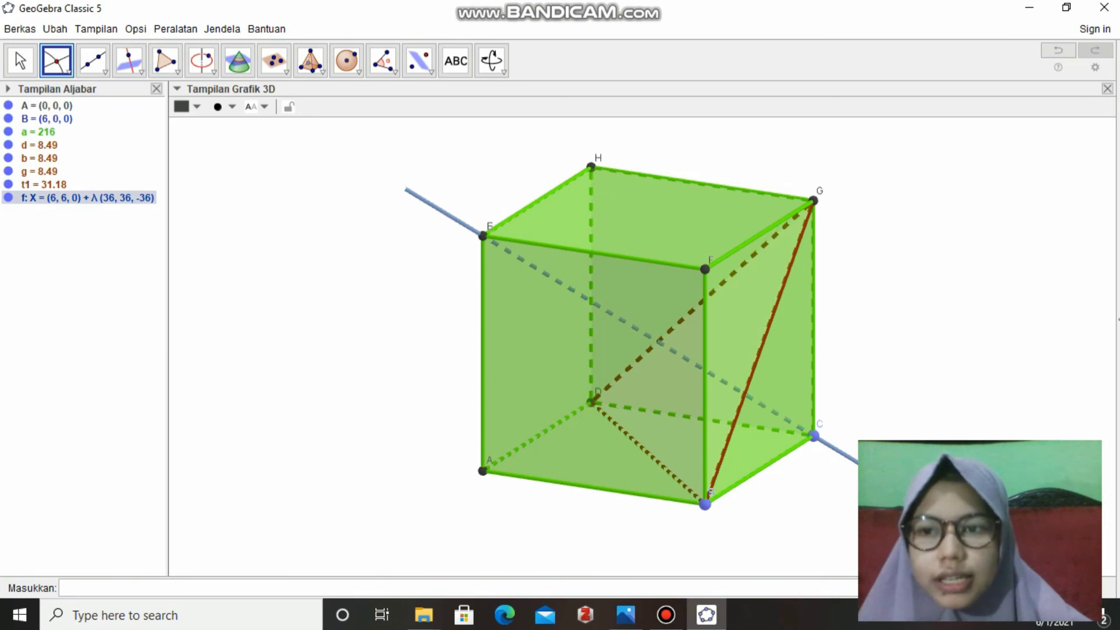
pyautogui.click(44, 185)
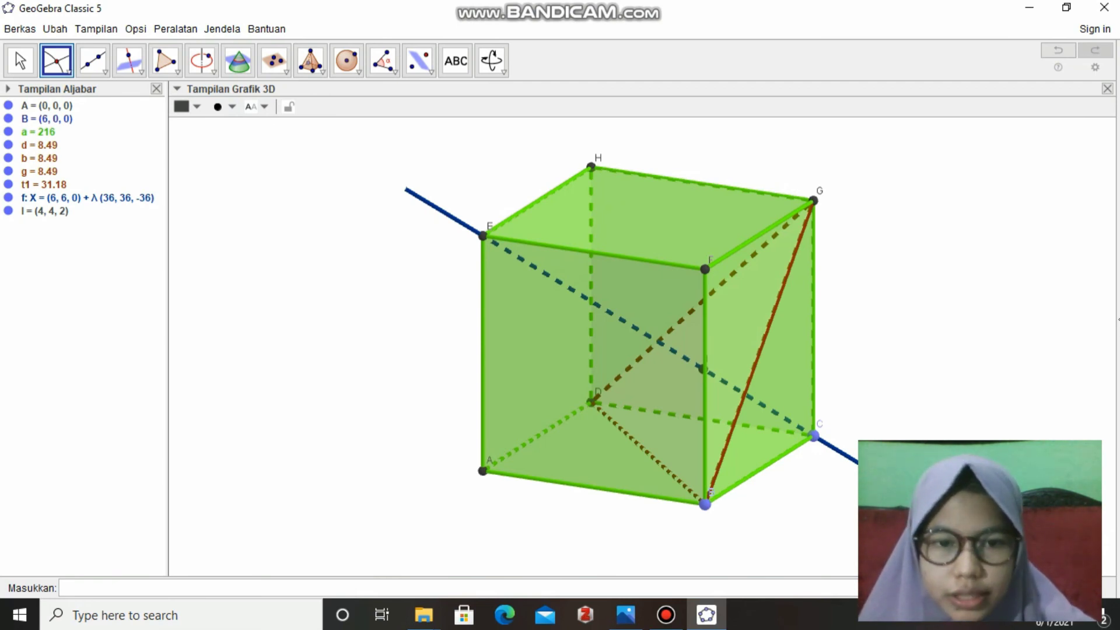
# Recolor the intersection point on the perpendicular line black (0, 0, 0)
pyautogui.rightClick(58, 209)
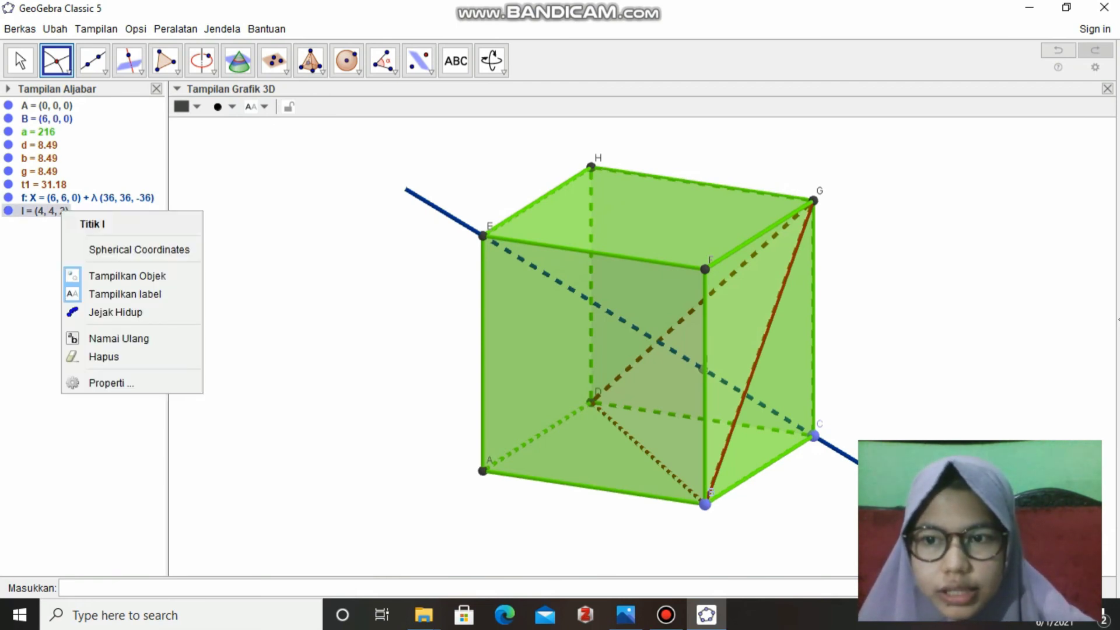
pyautogui.click(114, 383)
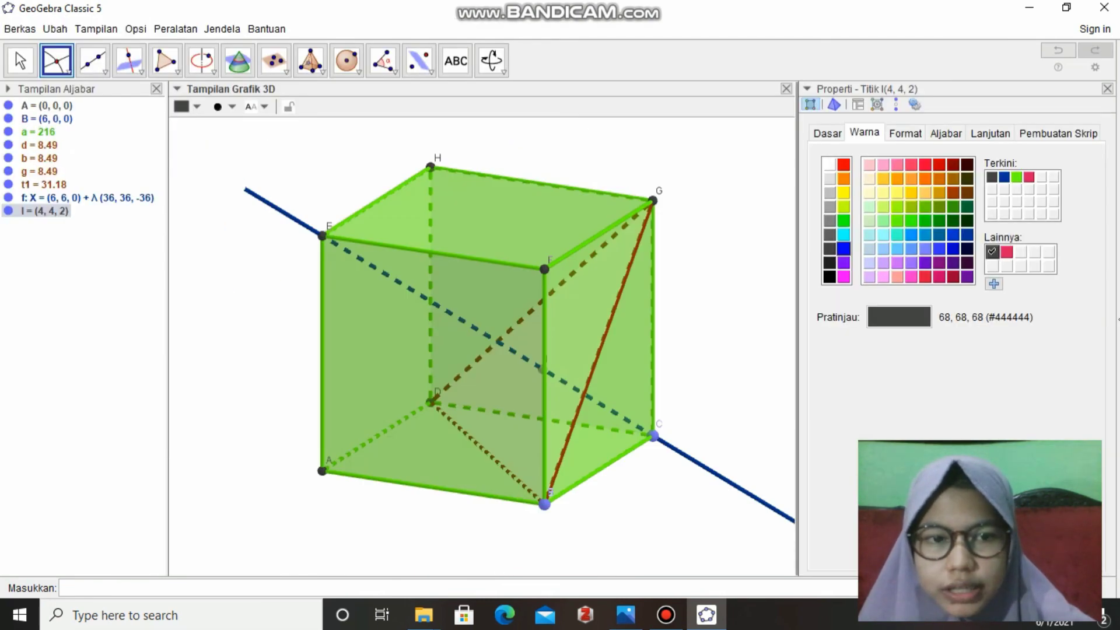
pyautogui.click(829, 275)
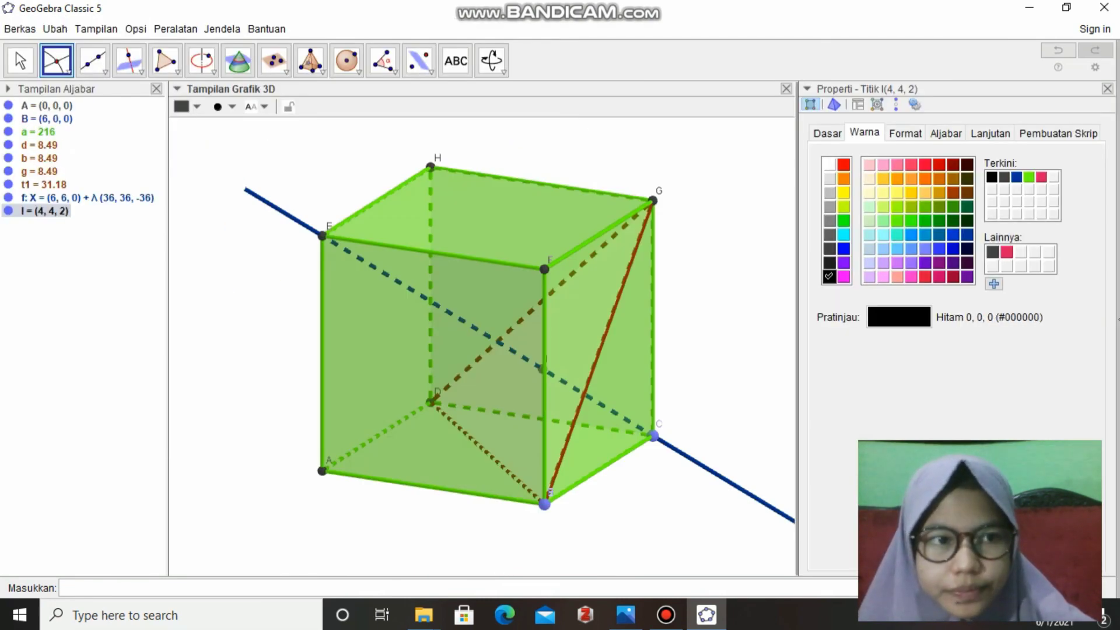
pyautogui.click(1106, 89)
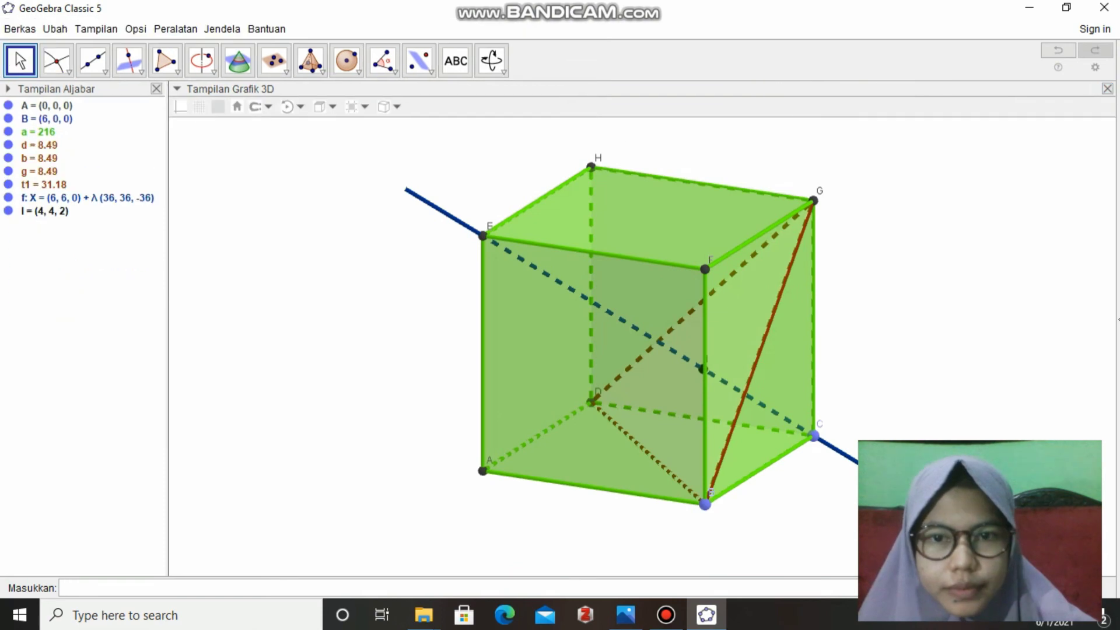
# Pan and rotate the 3D view of the cube to examine intersection point I on the perpendicular line through C
pyautogui.click(492, 60)
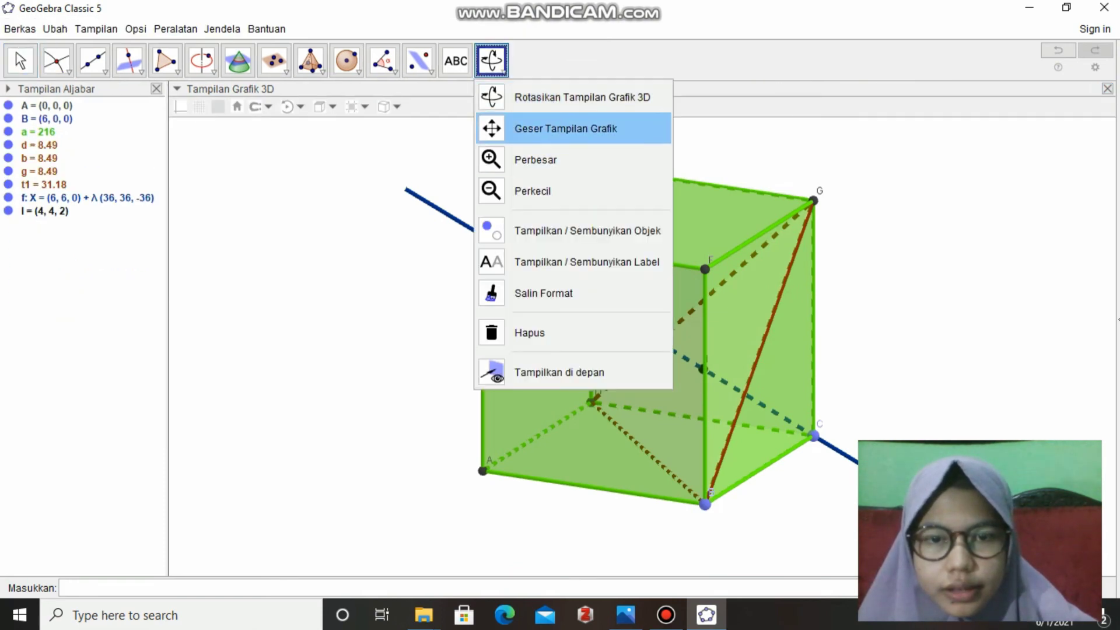
pyautogui.click(566, 128)
pyautogui.moveTo(474, 313); pyautogui.dragTo(438, 301)
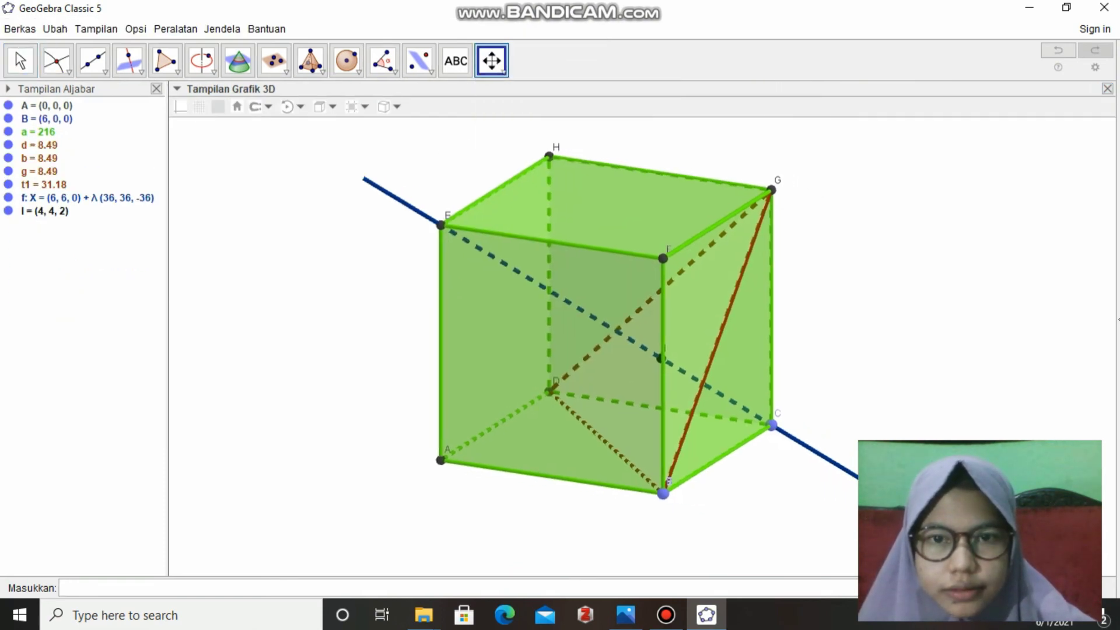
pyautogui.click(491, 60)
pyautogui.click(575, 95)
pyautogui.moveTo(583, 321); pyautogui.dragTo(555, 321)
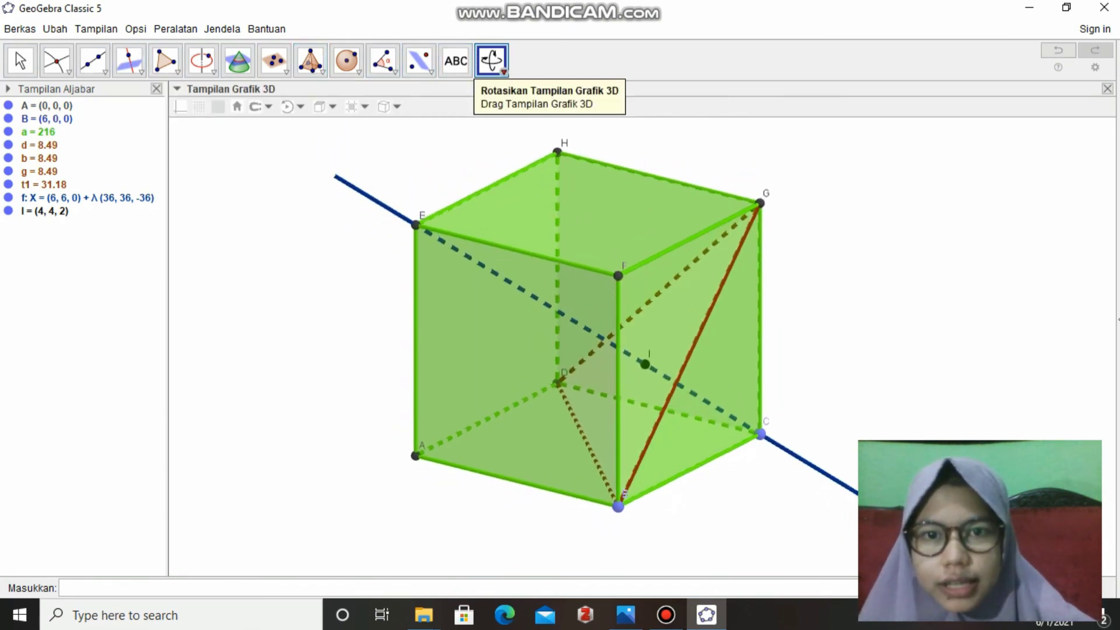
pyautogui.click(491, 60)
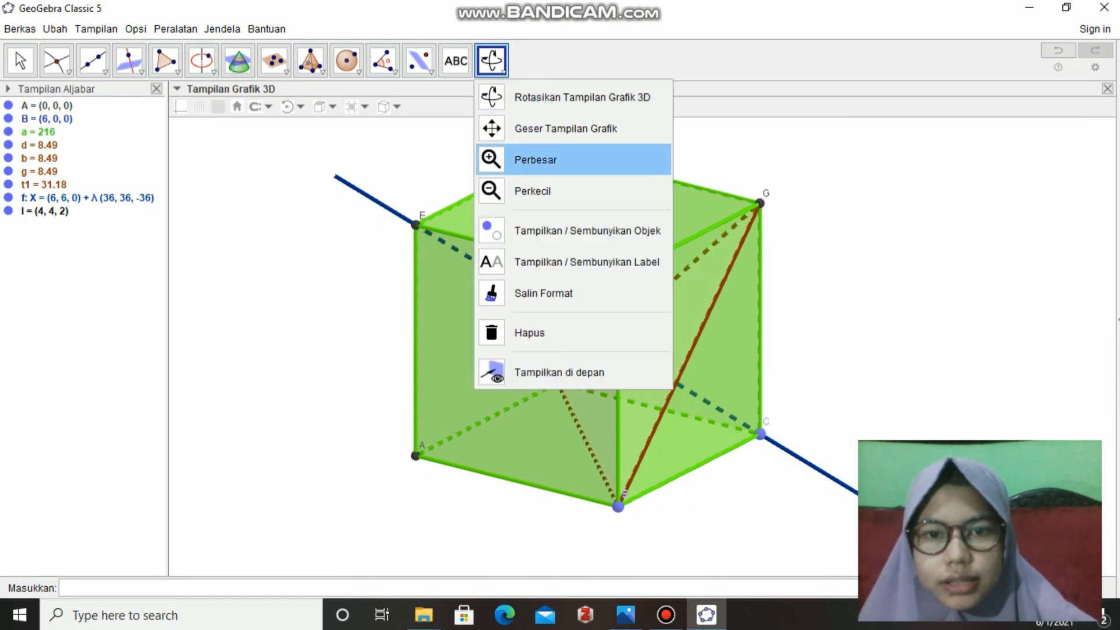
pyautogui.click(549, 128)
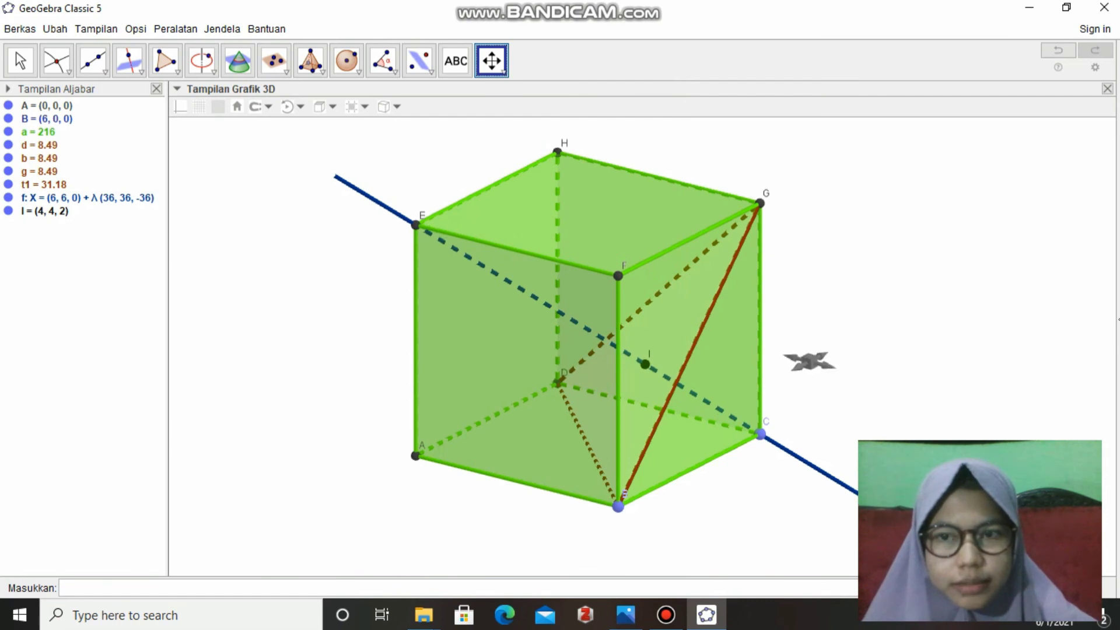
pyautogui.click(20, 60)
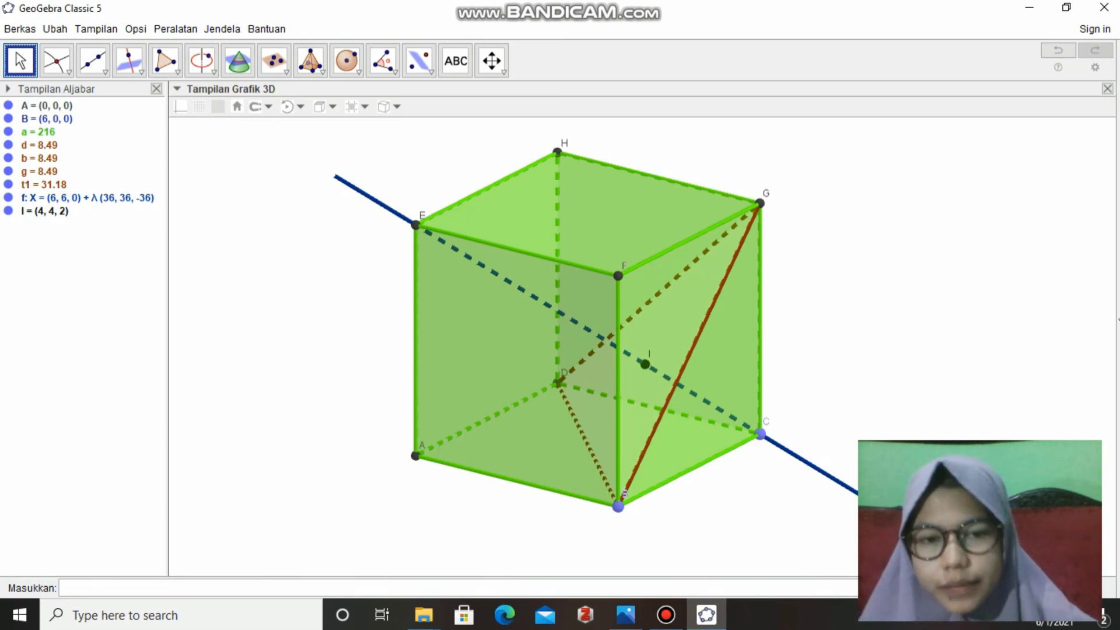
# Measure the distance from vertex C to intersection point I and place its text label slightly above segment CI
pyautogui.click(419, 61)
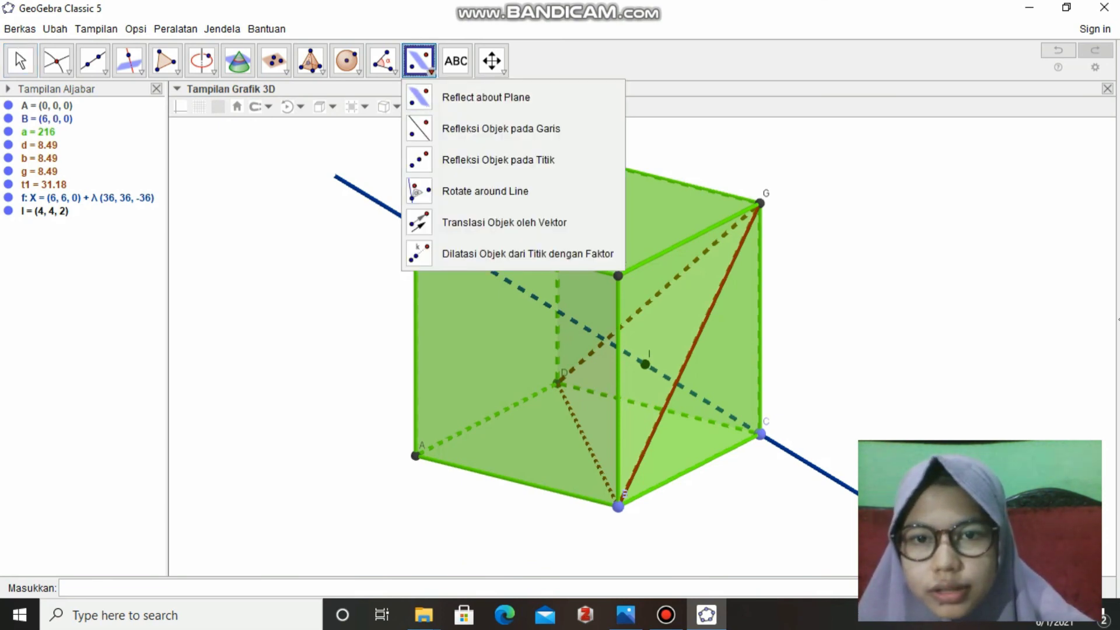
pyautogui.moveTo(383, 60)
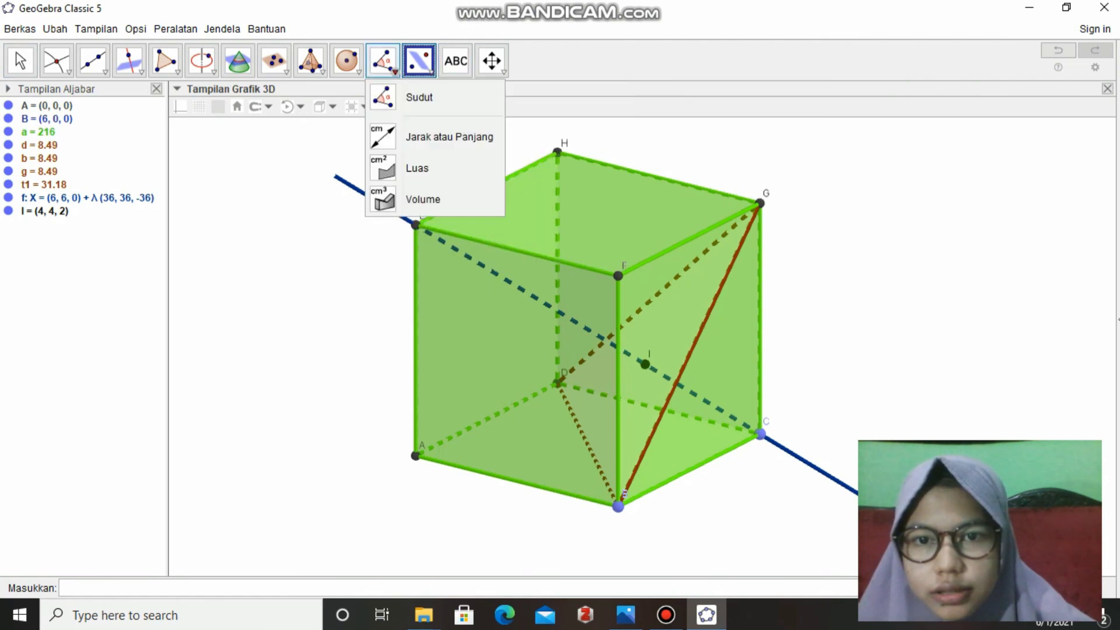
pyautogui.click(443, 136)
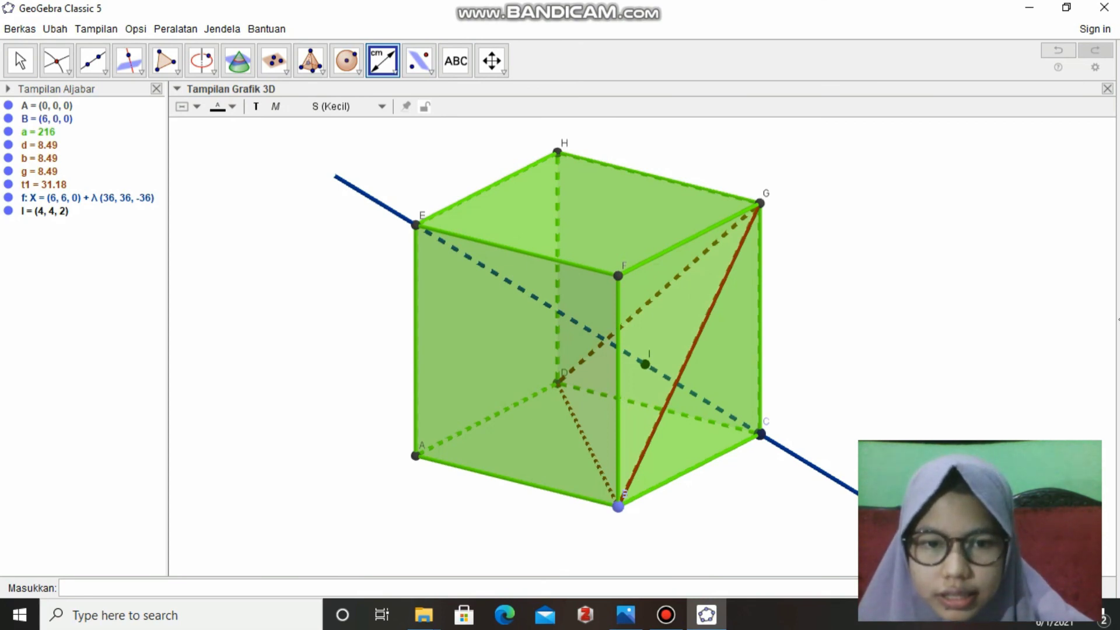
pyautogui.click(760, 434)
pyautogui.click(20, 60)
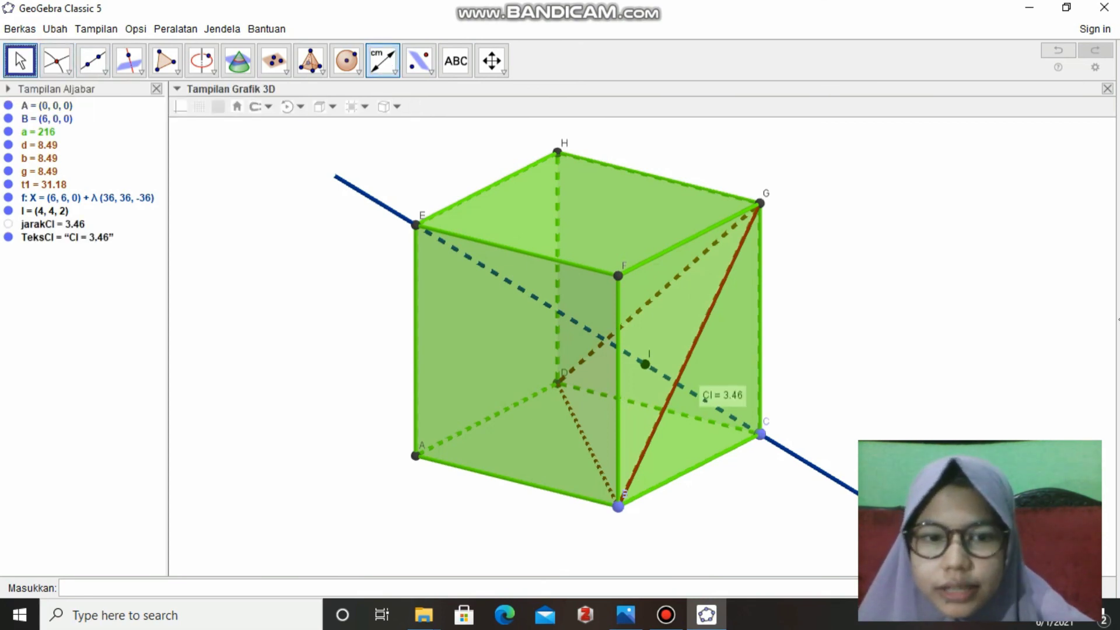
pyautogui.moveTo(704, 399); pyautogui.dragTo(747, 373)
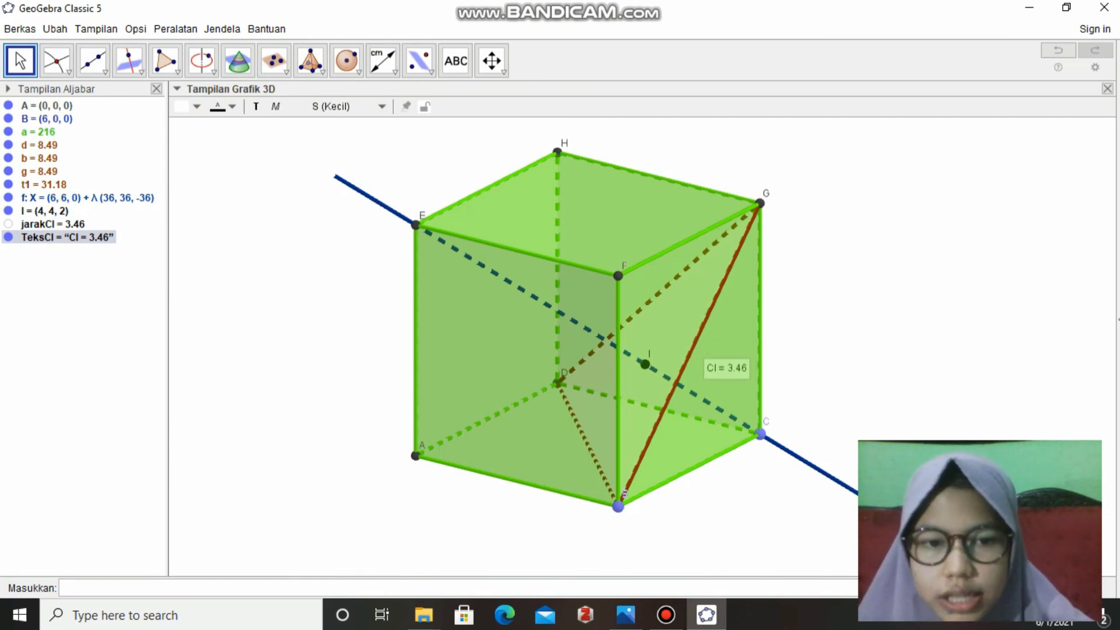